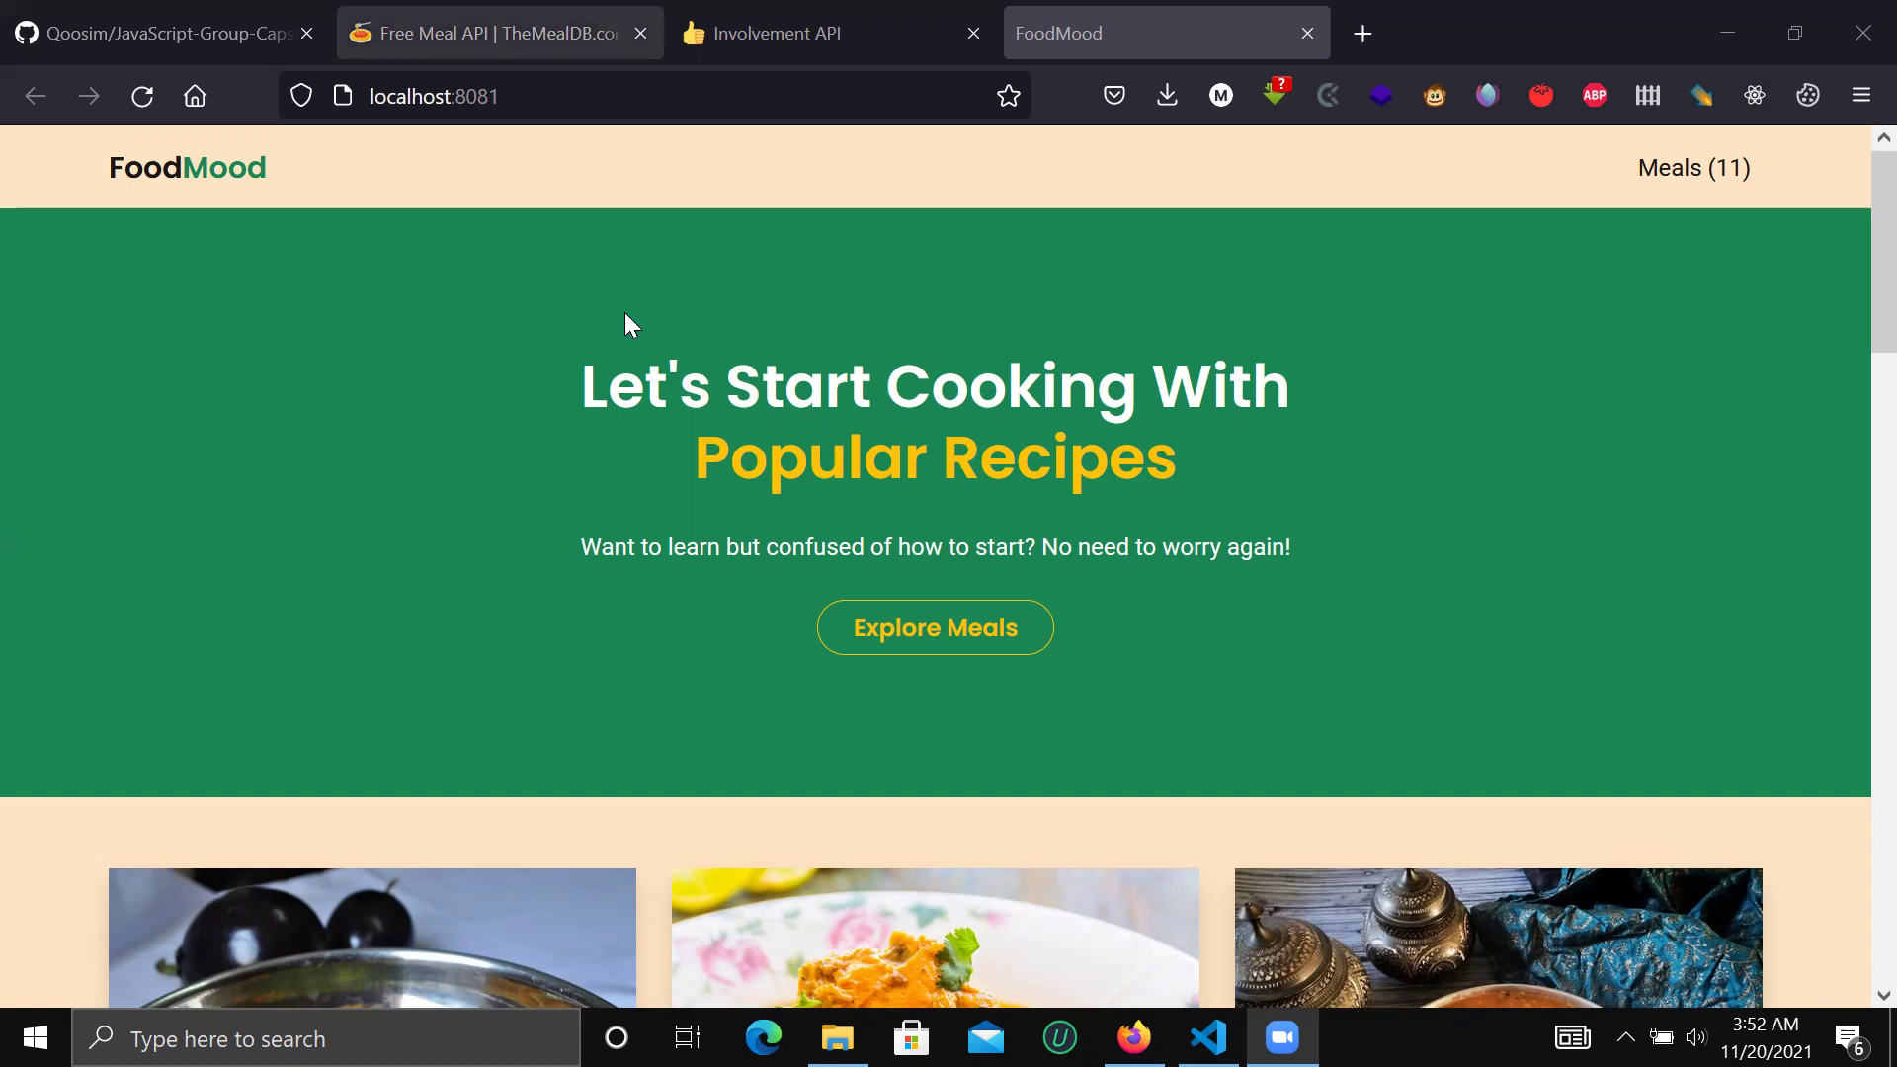
Step: Switch to the 'Free Meal API | TheMealDB.com' tab
key("ctrl+Tab")
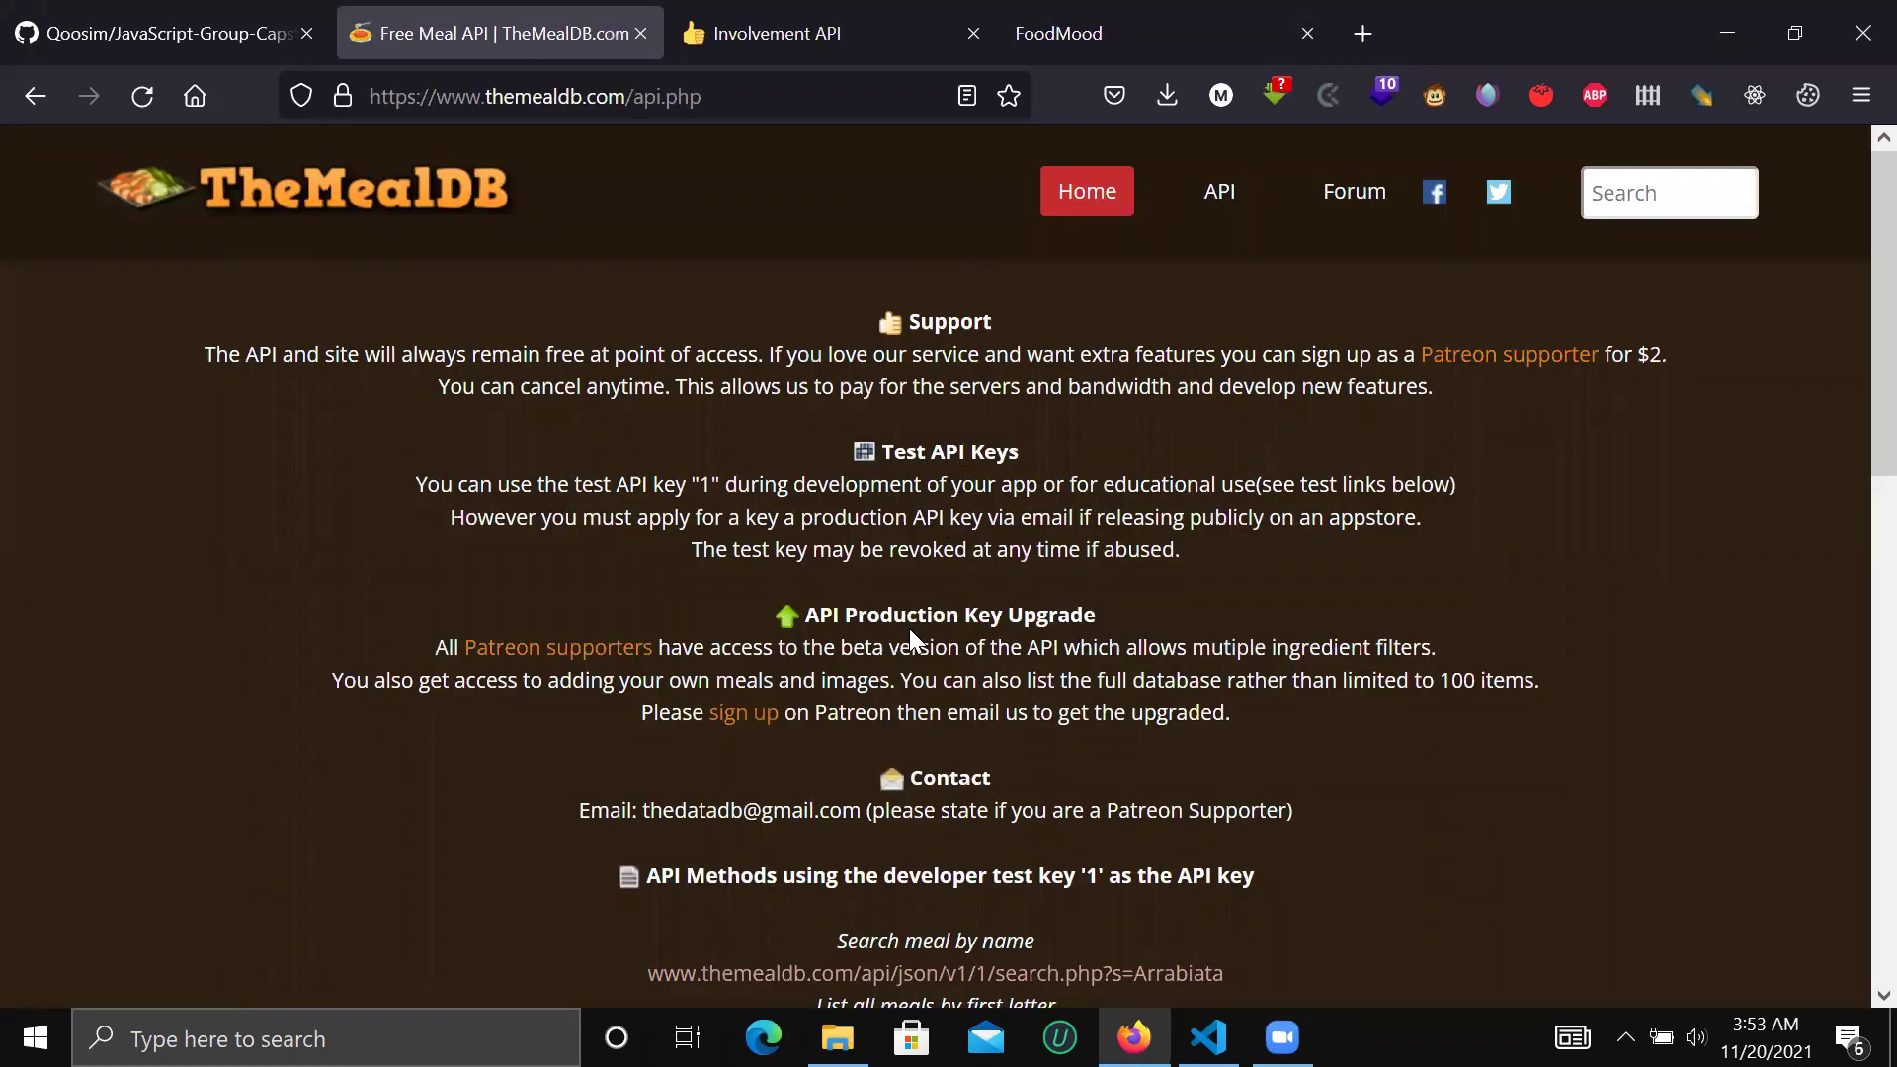
Step: Skim TheMealDB API page, then go to the Involvement API documentation tab
scroll(909, 628, "down", 3)
scroll(911, 632, "up", 3)
left_click(862, 44)
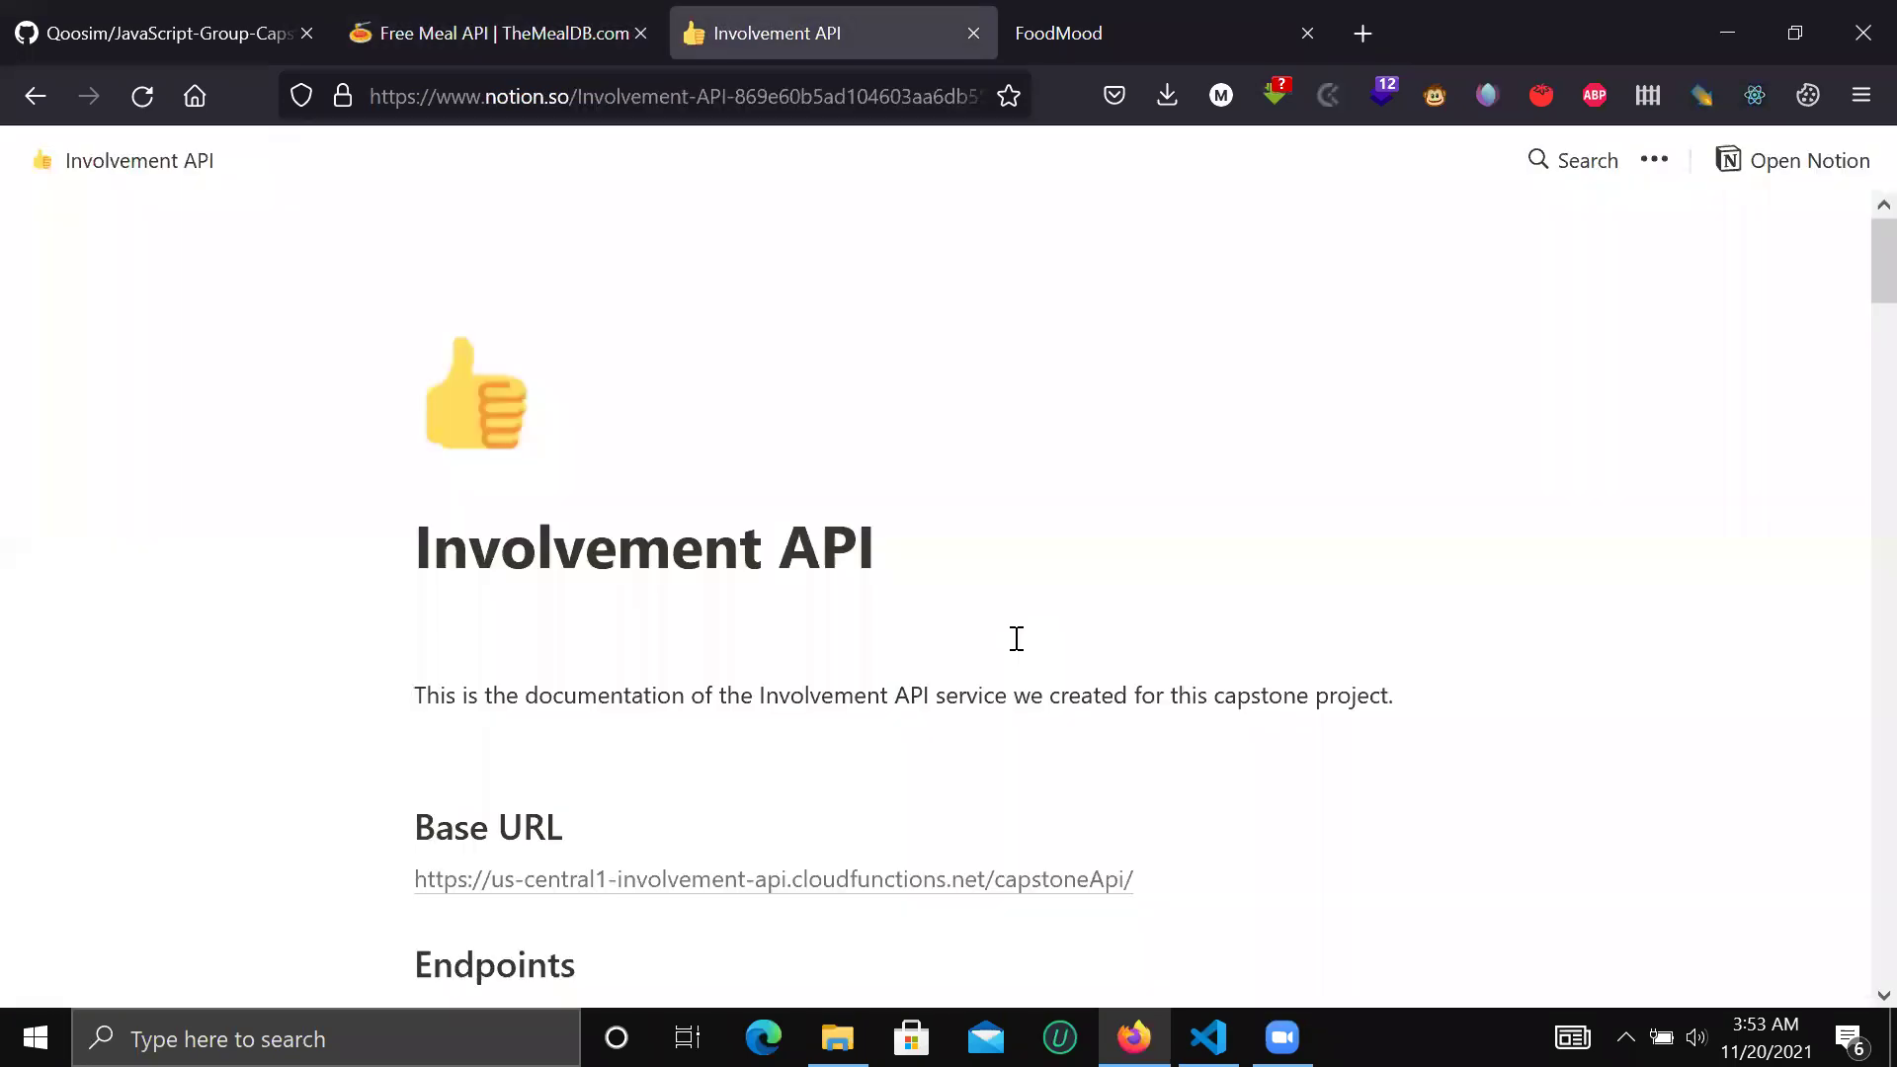
Step: Scroll to the /apps/ endpoint in the Notion doc, then return to the FoodMood tab
scroll(1016, 638, "down", 1)
scroll(1017, 639, "down", 3)
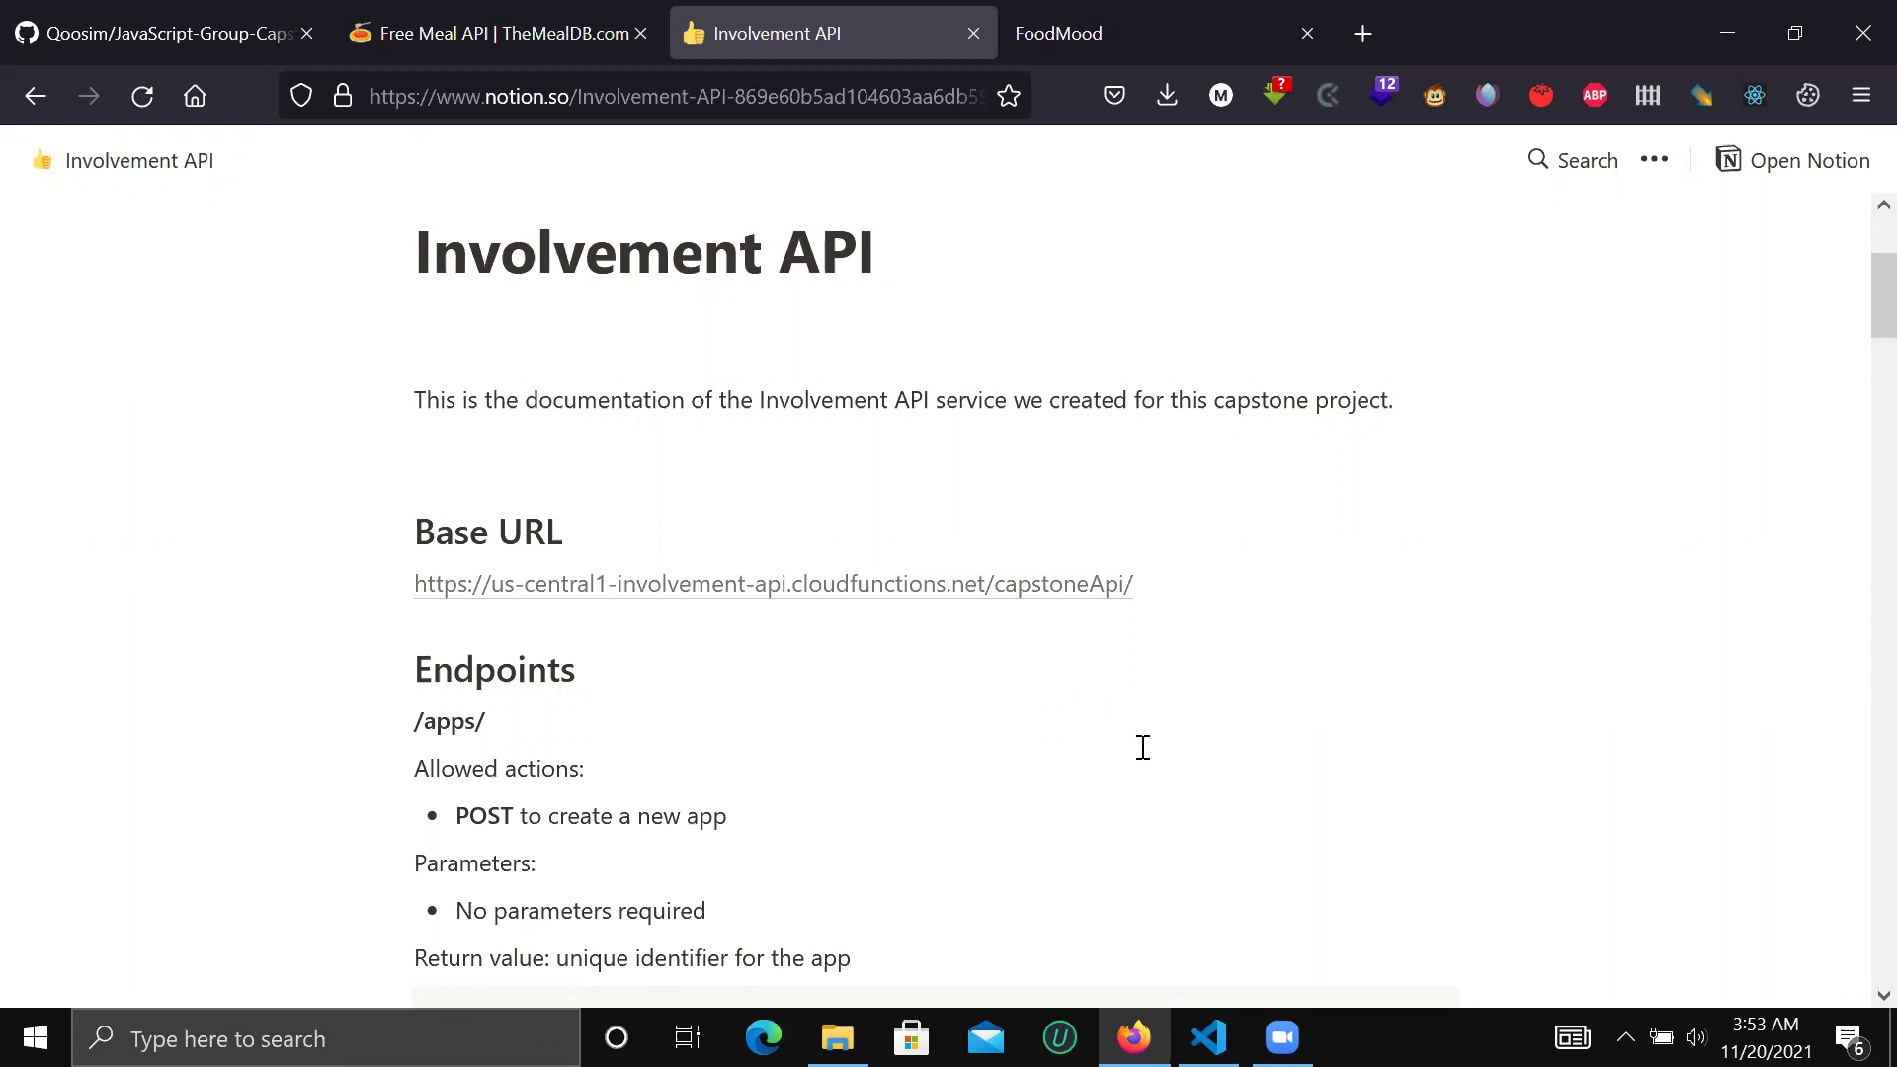
left_click(1134, 51)
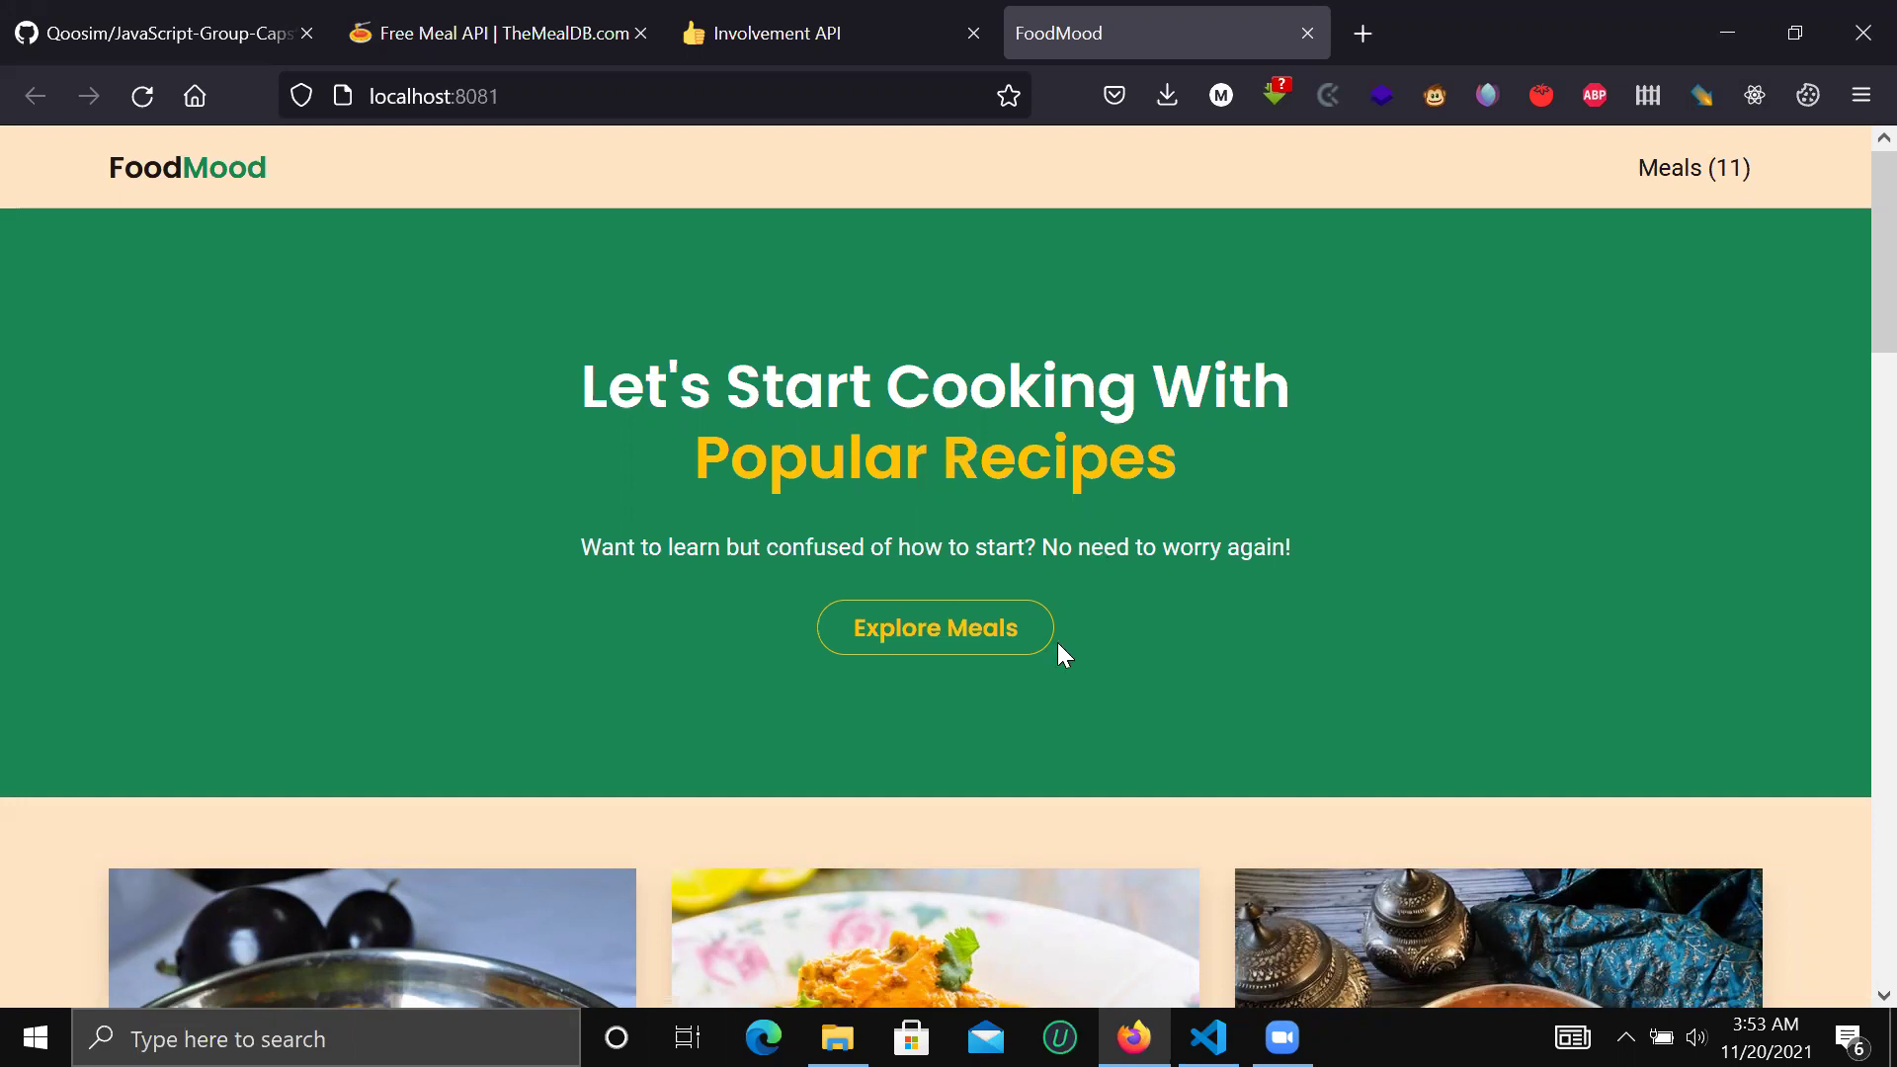
Step: Scroll through all FoodMood meal cards to the bottom and back up to Baingan Bharta, Chicken Handi and Dal fry
scroll(1059, 715, "down", 1)
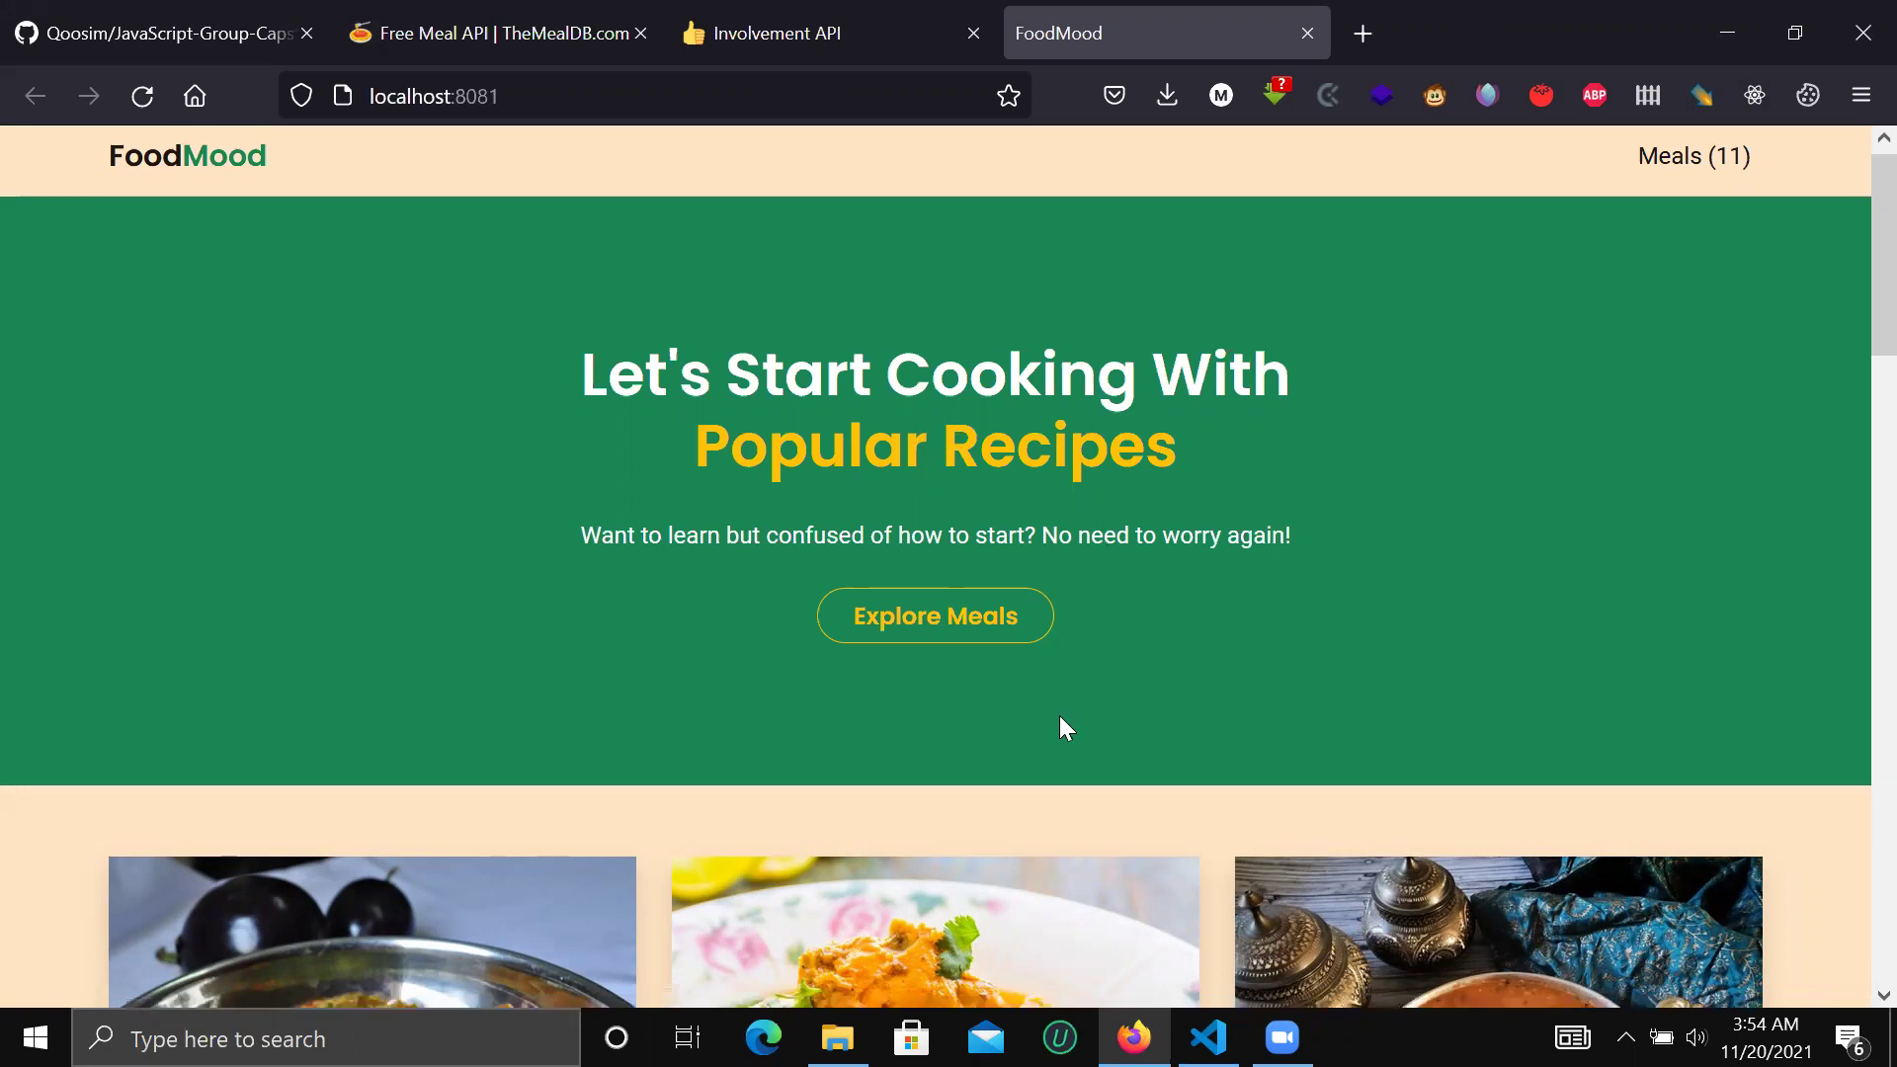
scroll(1059, 728, "down", 2)
scroll(1062, 729, "down", 2)
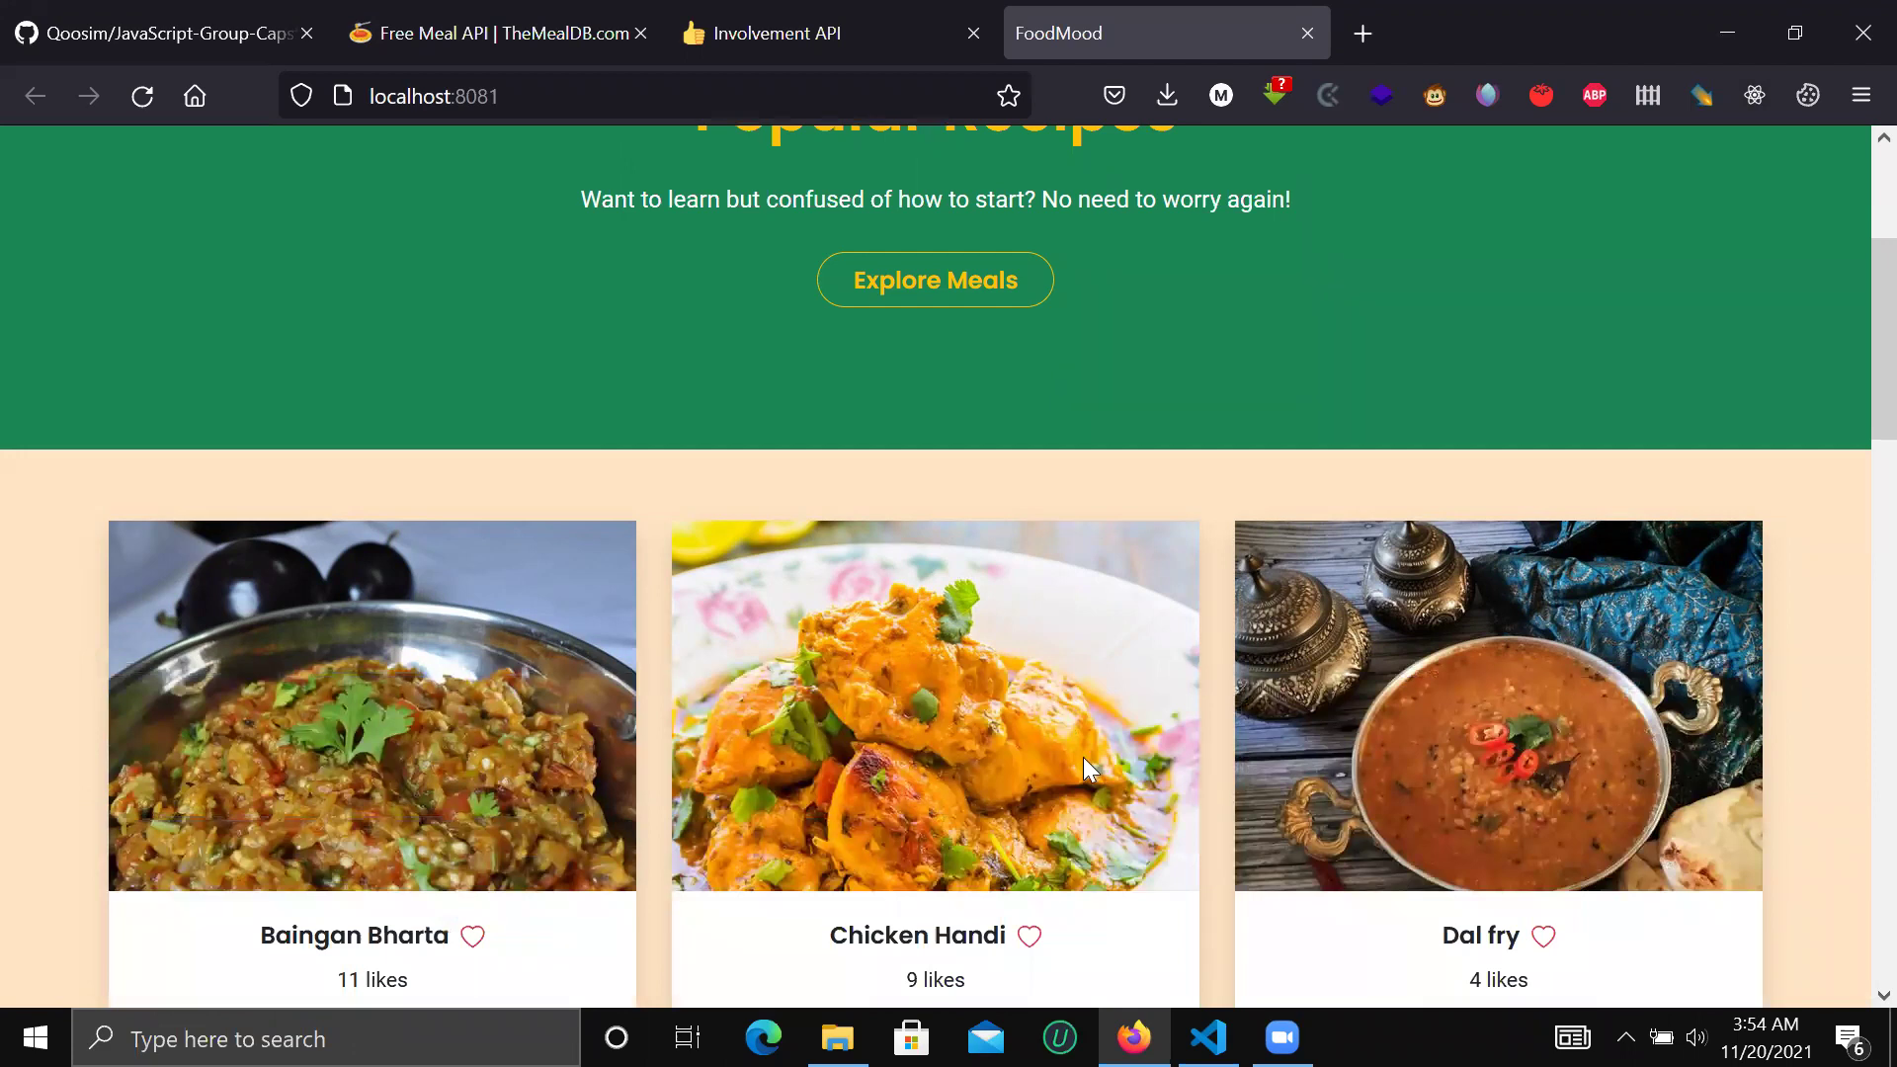
scroll(1083, 768, "down", 1)
scroll(1083, 756, "down", 1)
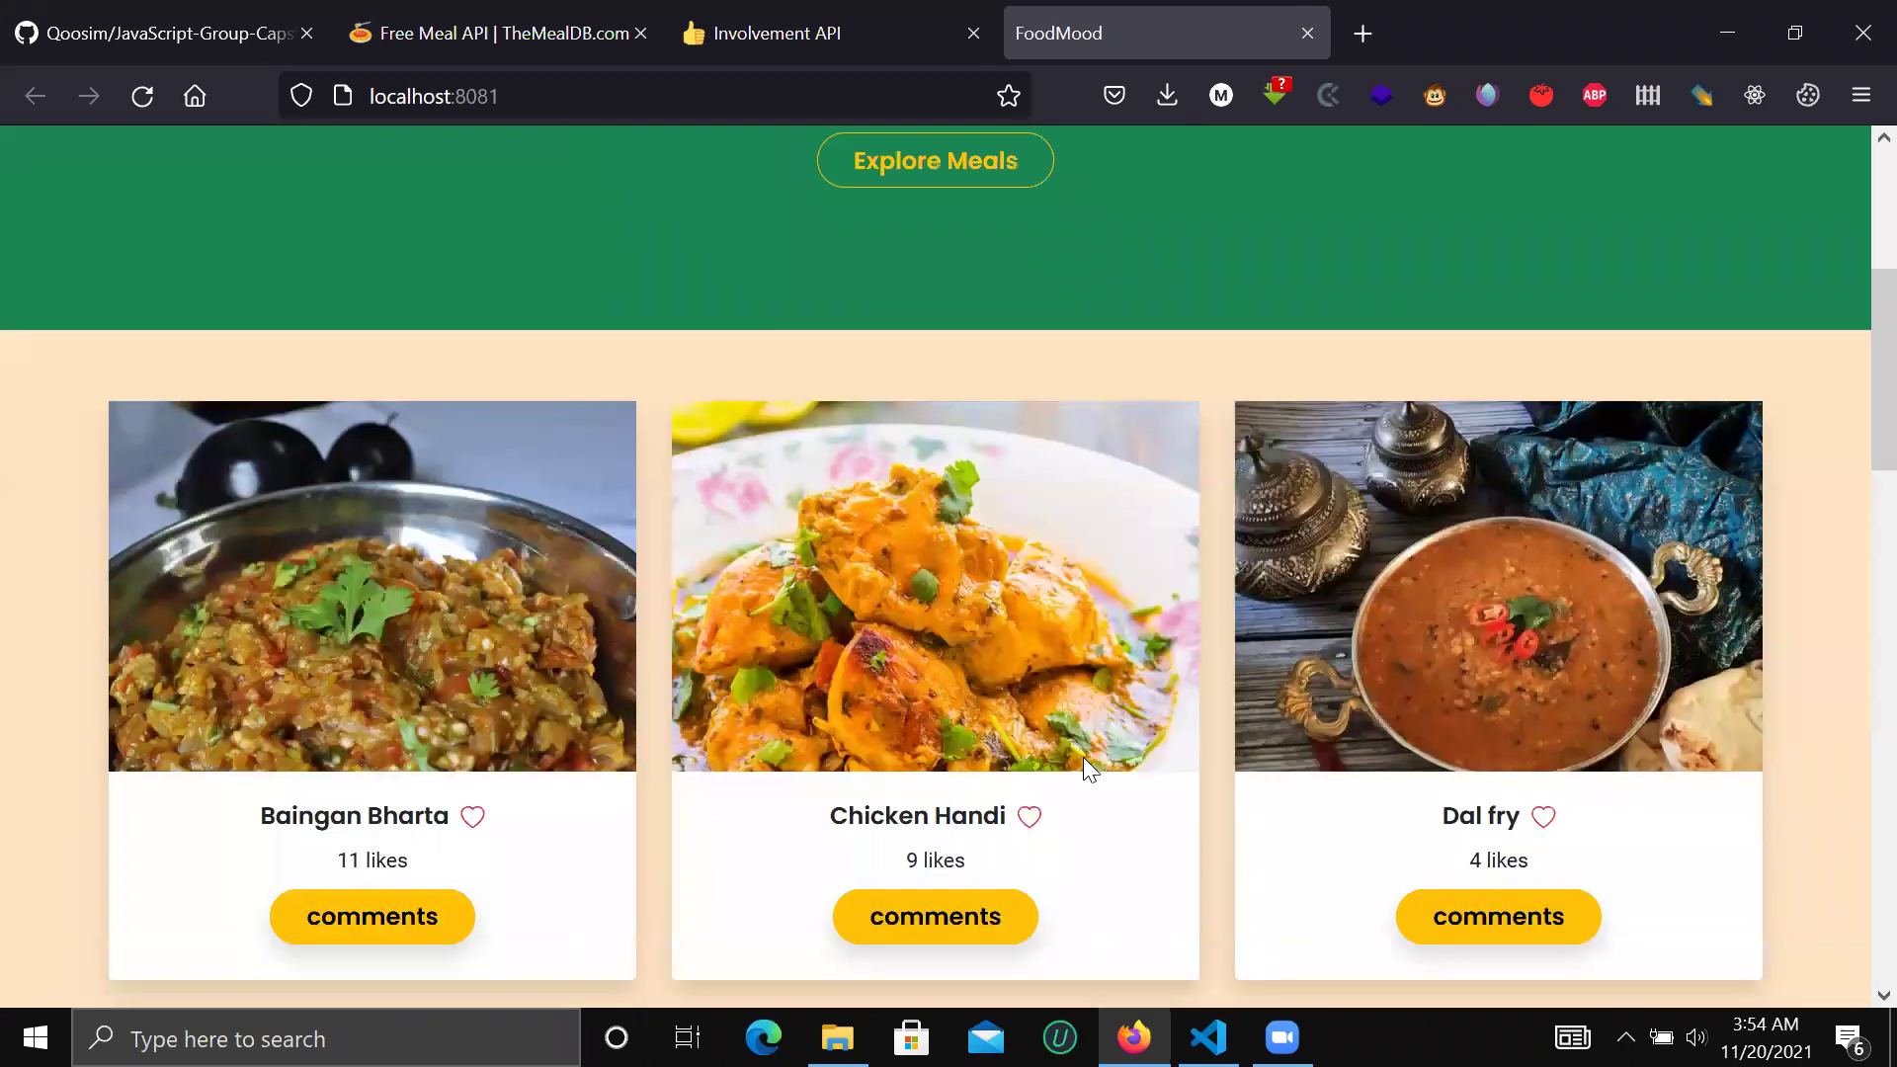
scroll(1083, 756, "down", 1)
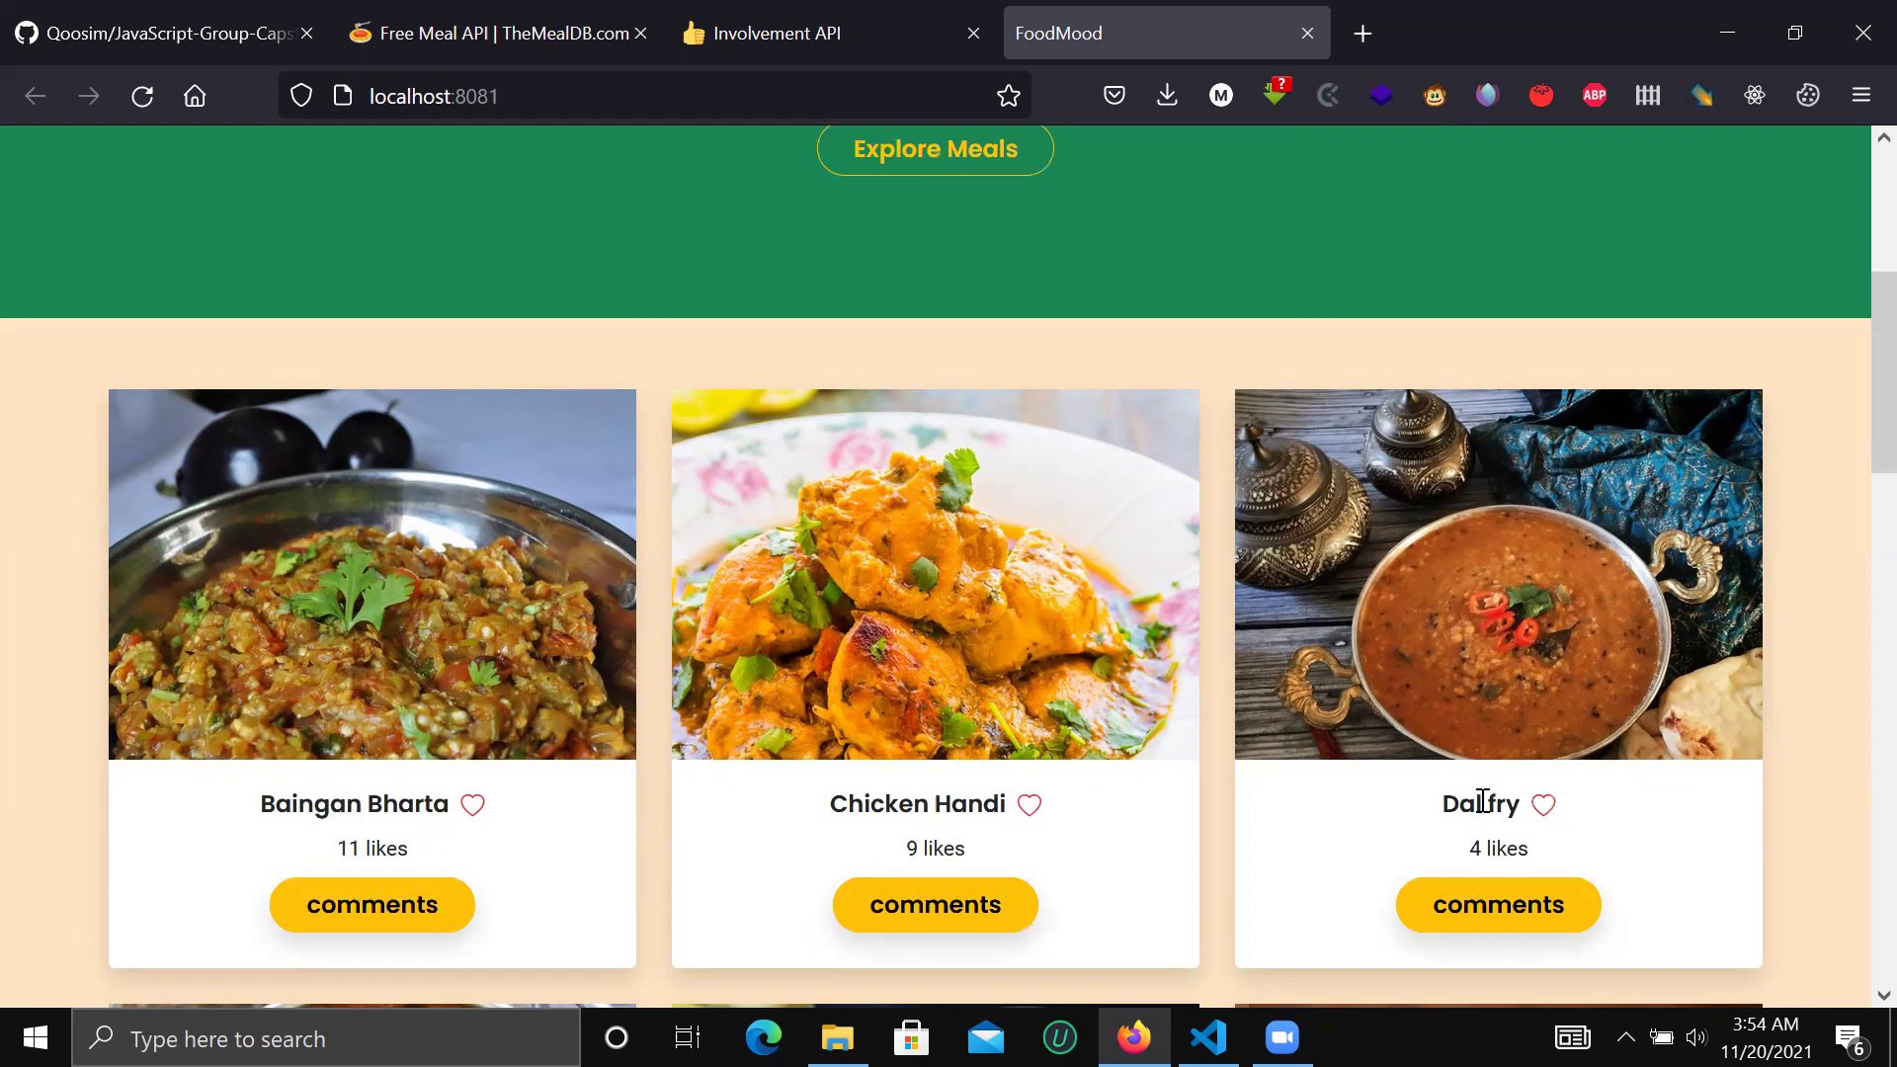
scroll(1509, 811, "down", 1)
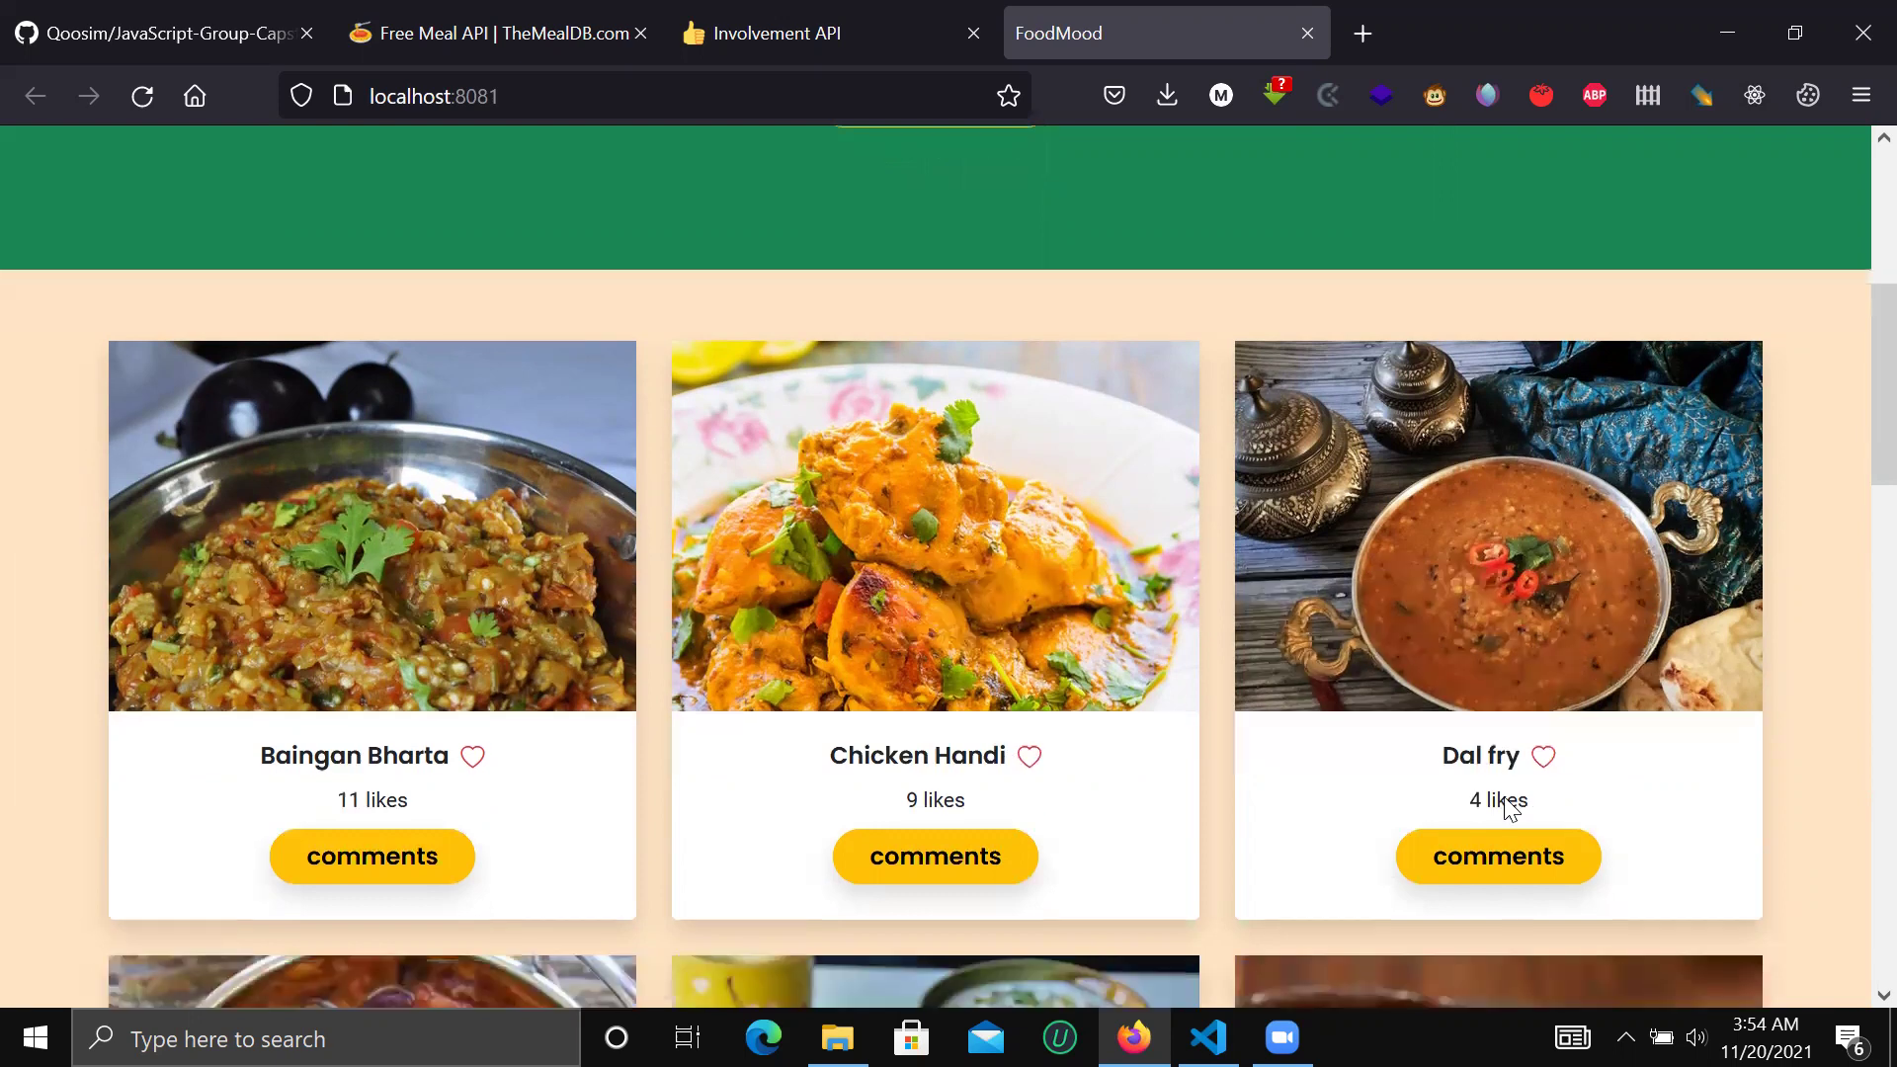
scroll(1509, 807, "down", 3)
scroll(1505, 798, "down", 3)
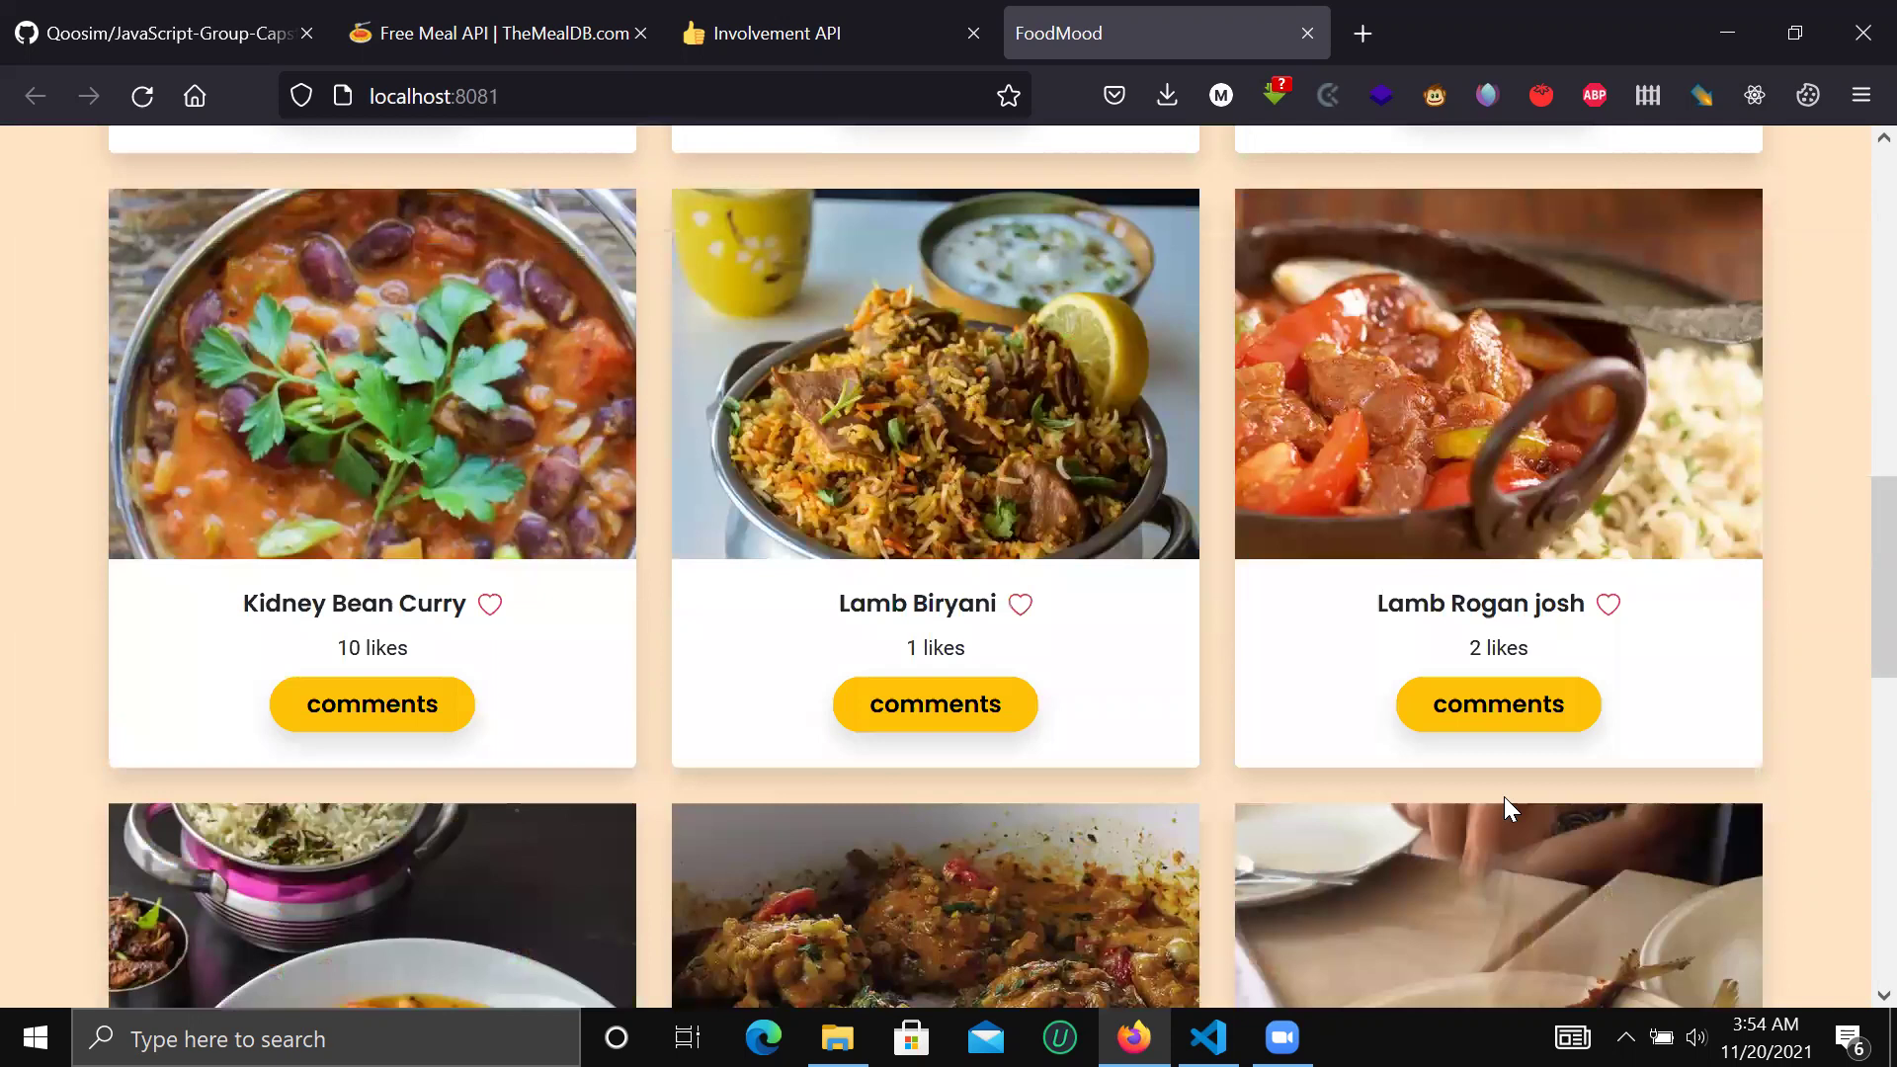
scroll(1506, 798, "down", 7)
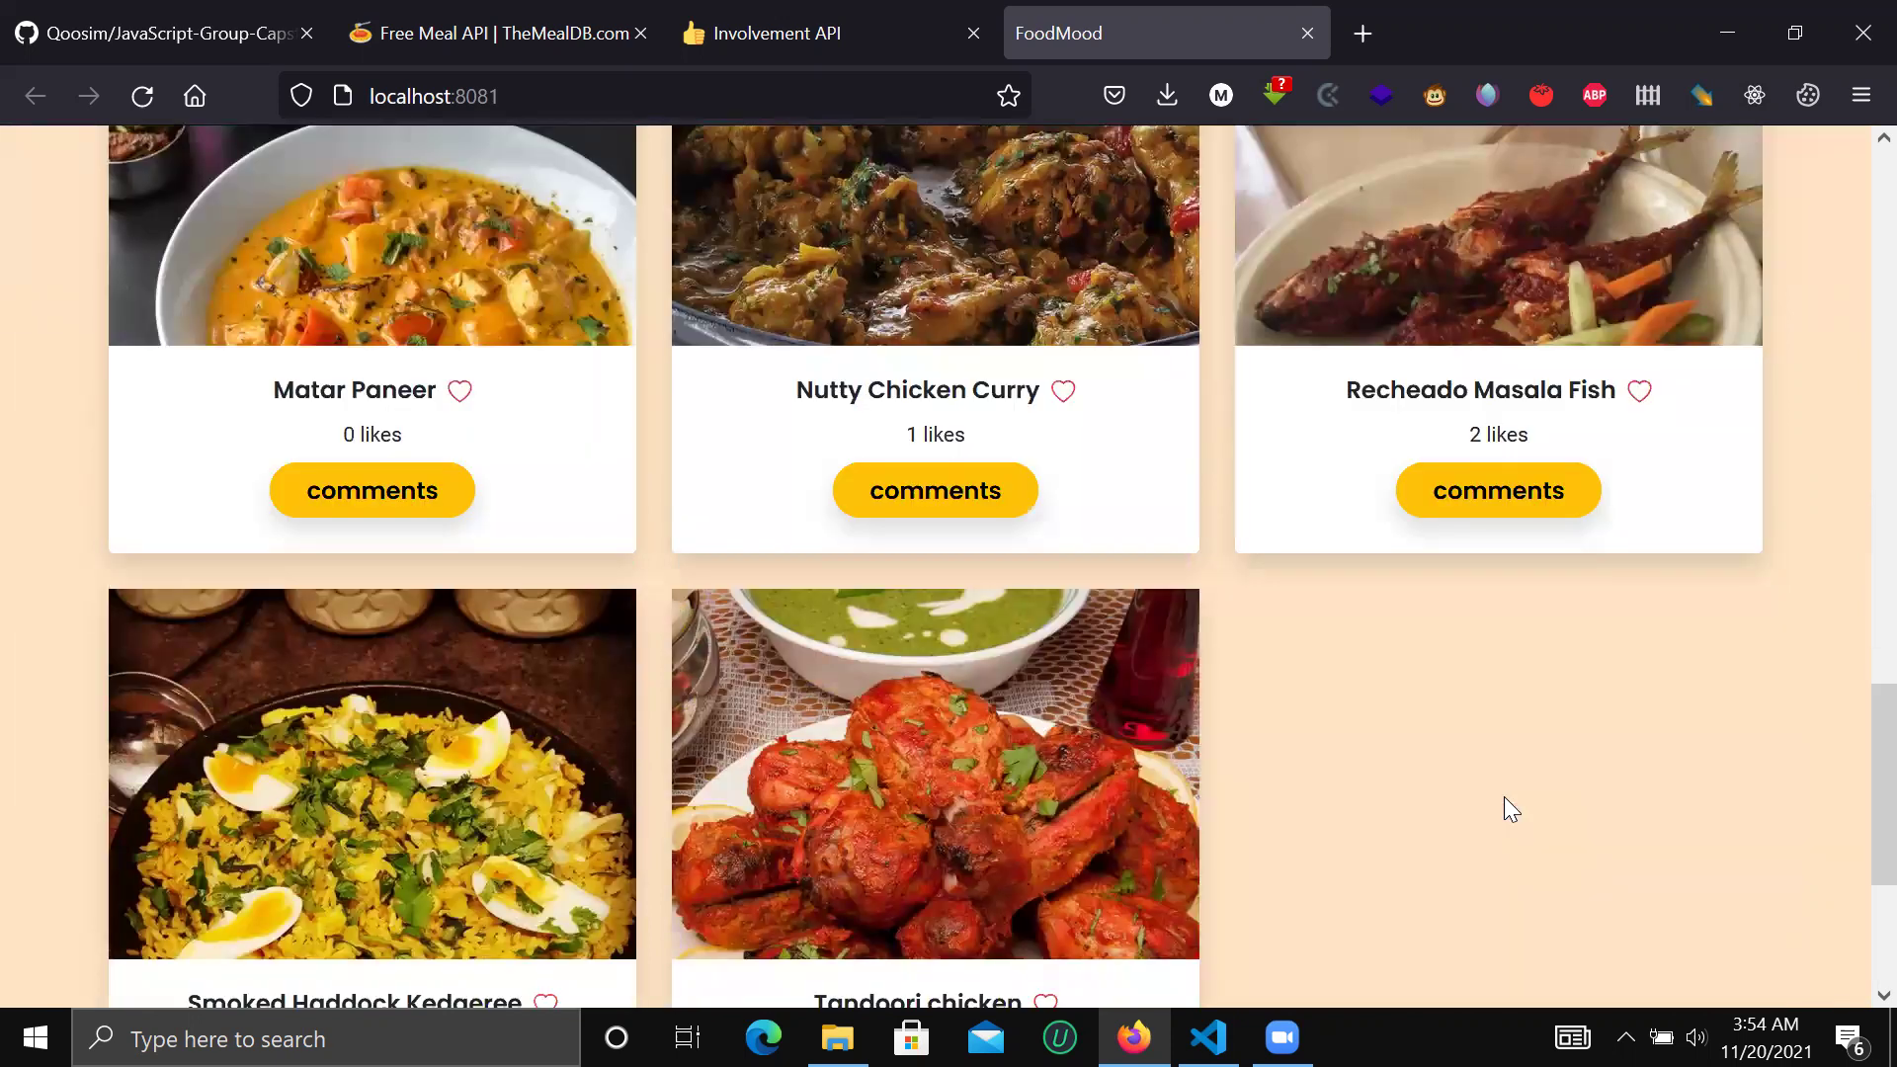
scroll(1509, 807, "up", 6)
scroll(1507, 808, "up", 4)
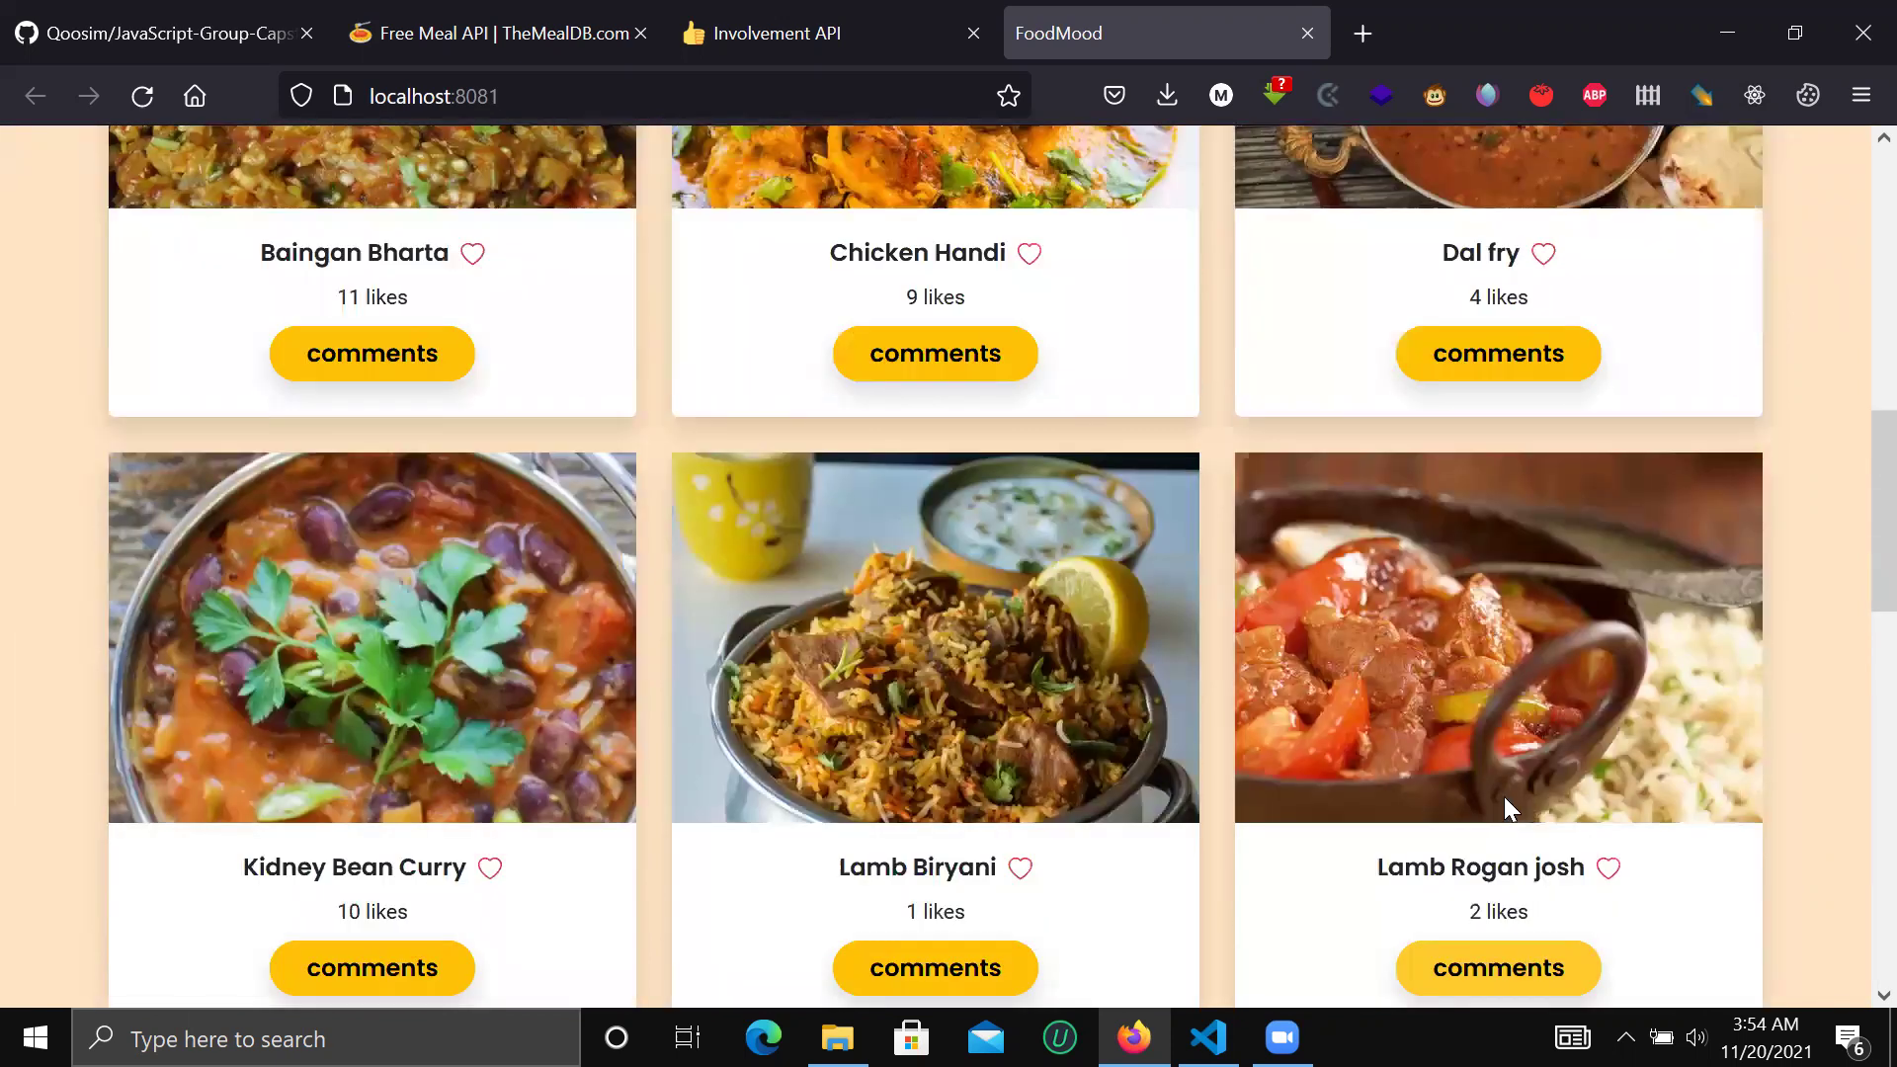
scroll(1508, 808, "up", 2)
scroll(1504, 802, "up", 1)
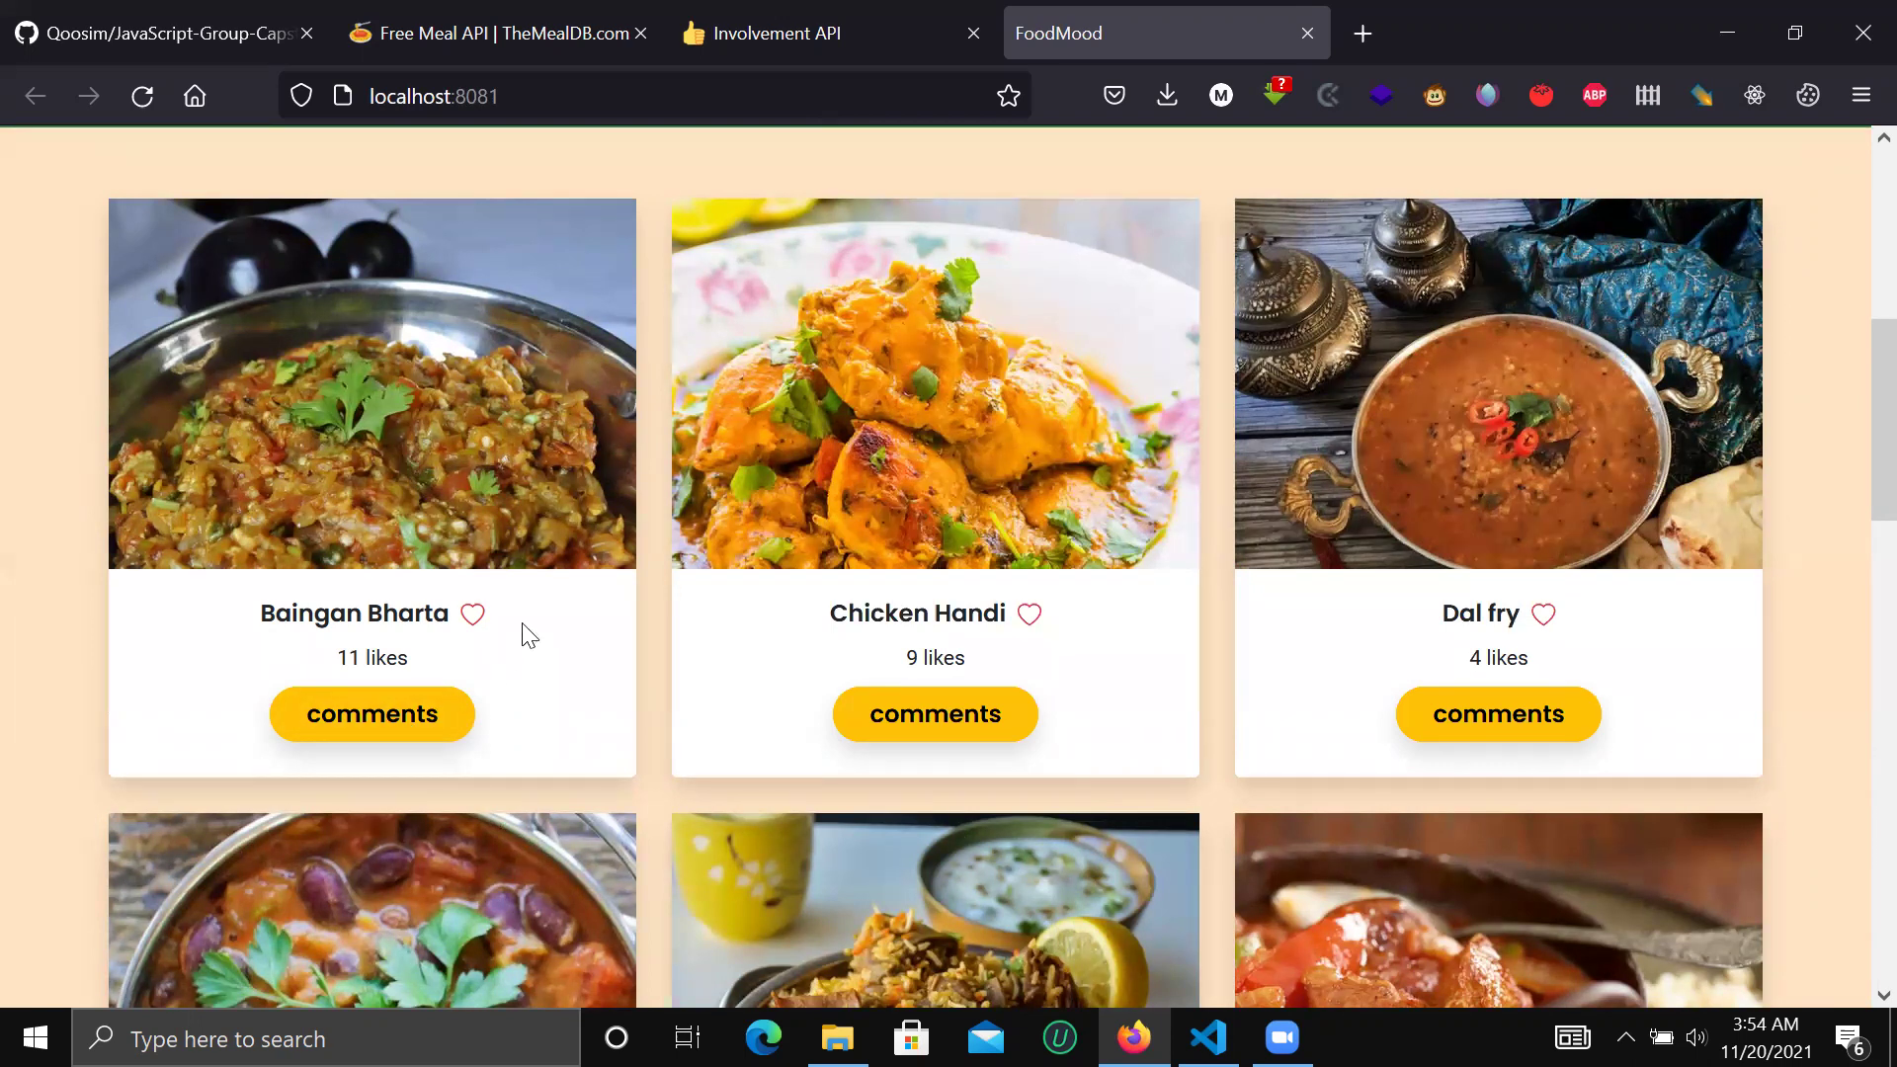
Step: Like Baingan Bharta, raising its count from 11 to 13 likes
left_click(471, 619)
Step: Open the Chicken Handi recipe and comments popup and scroll to the comment form
left_click(935, 719)
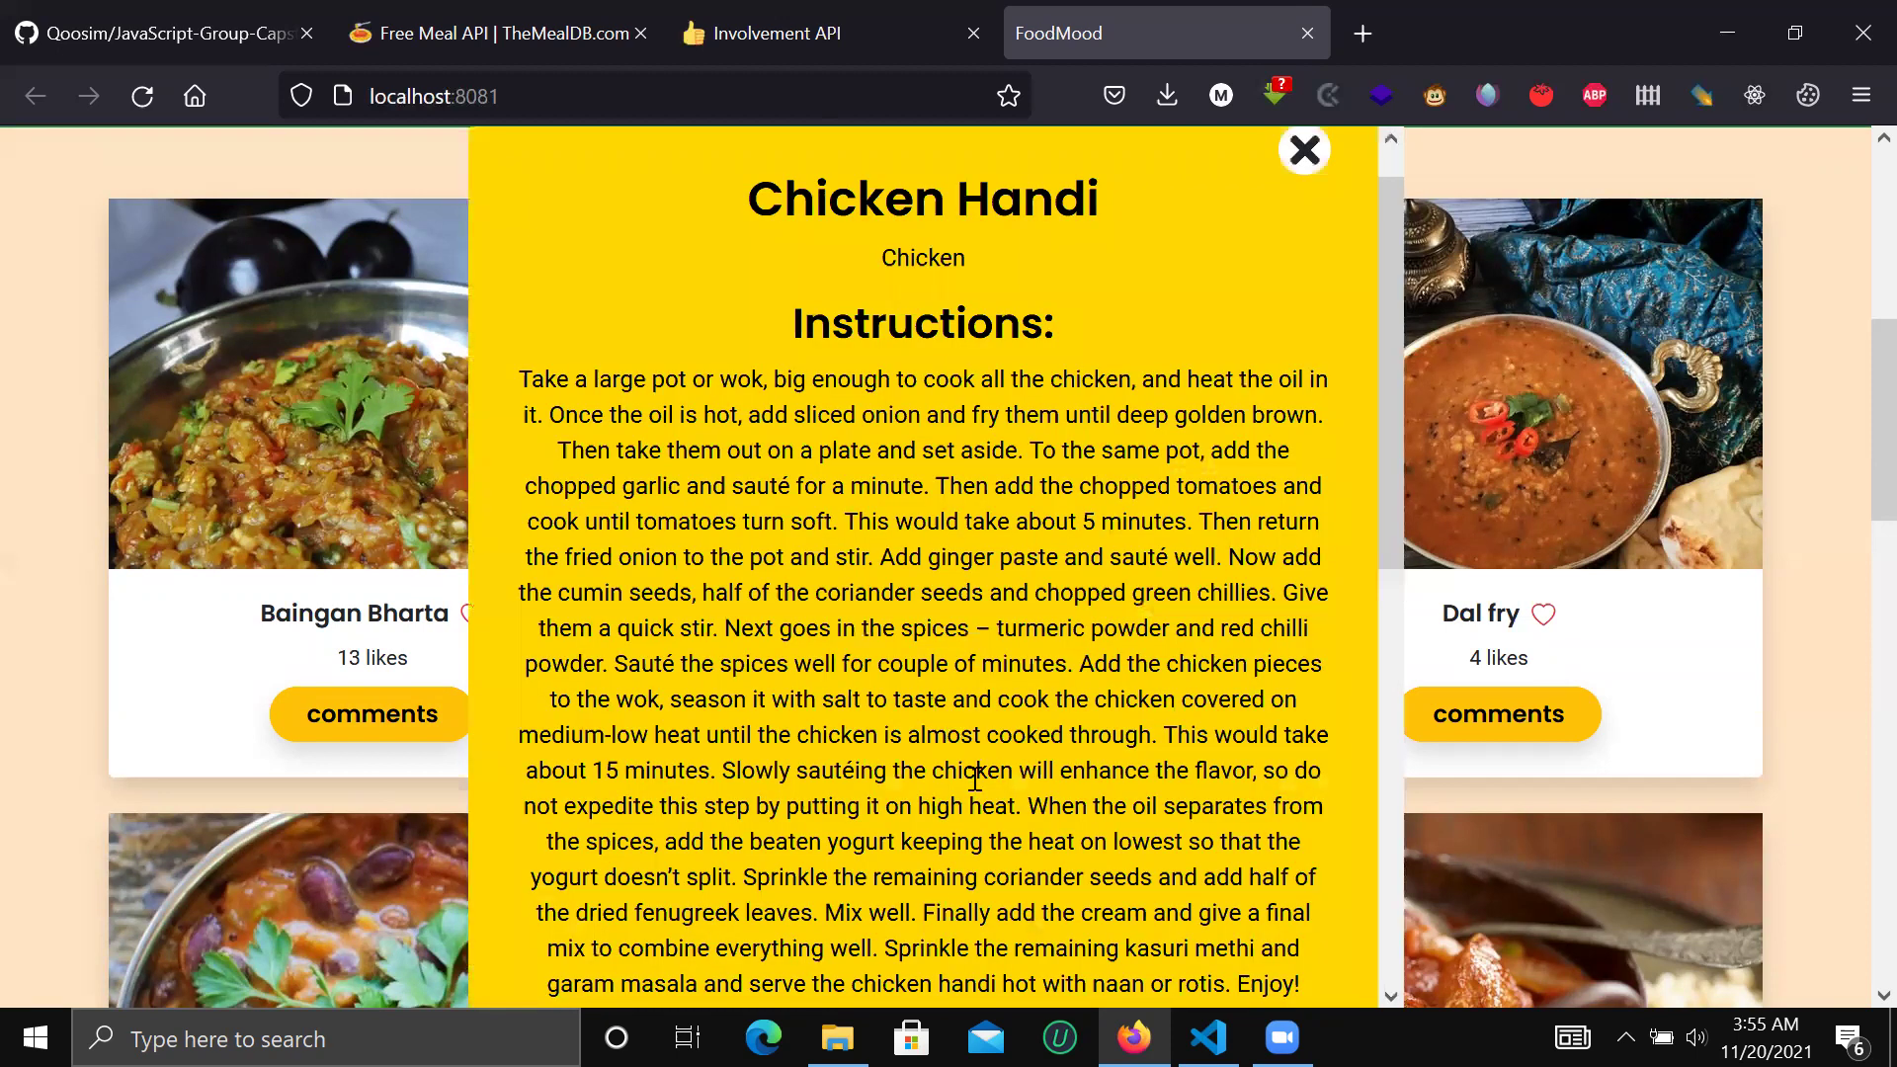
scroll(974, 779, "down", 5)
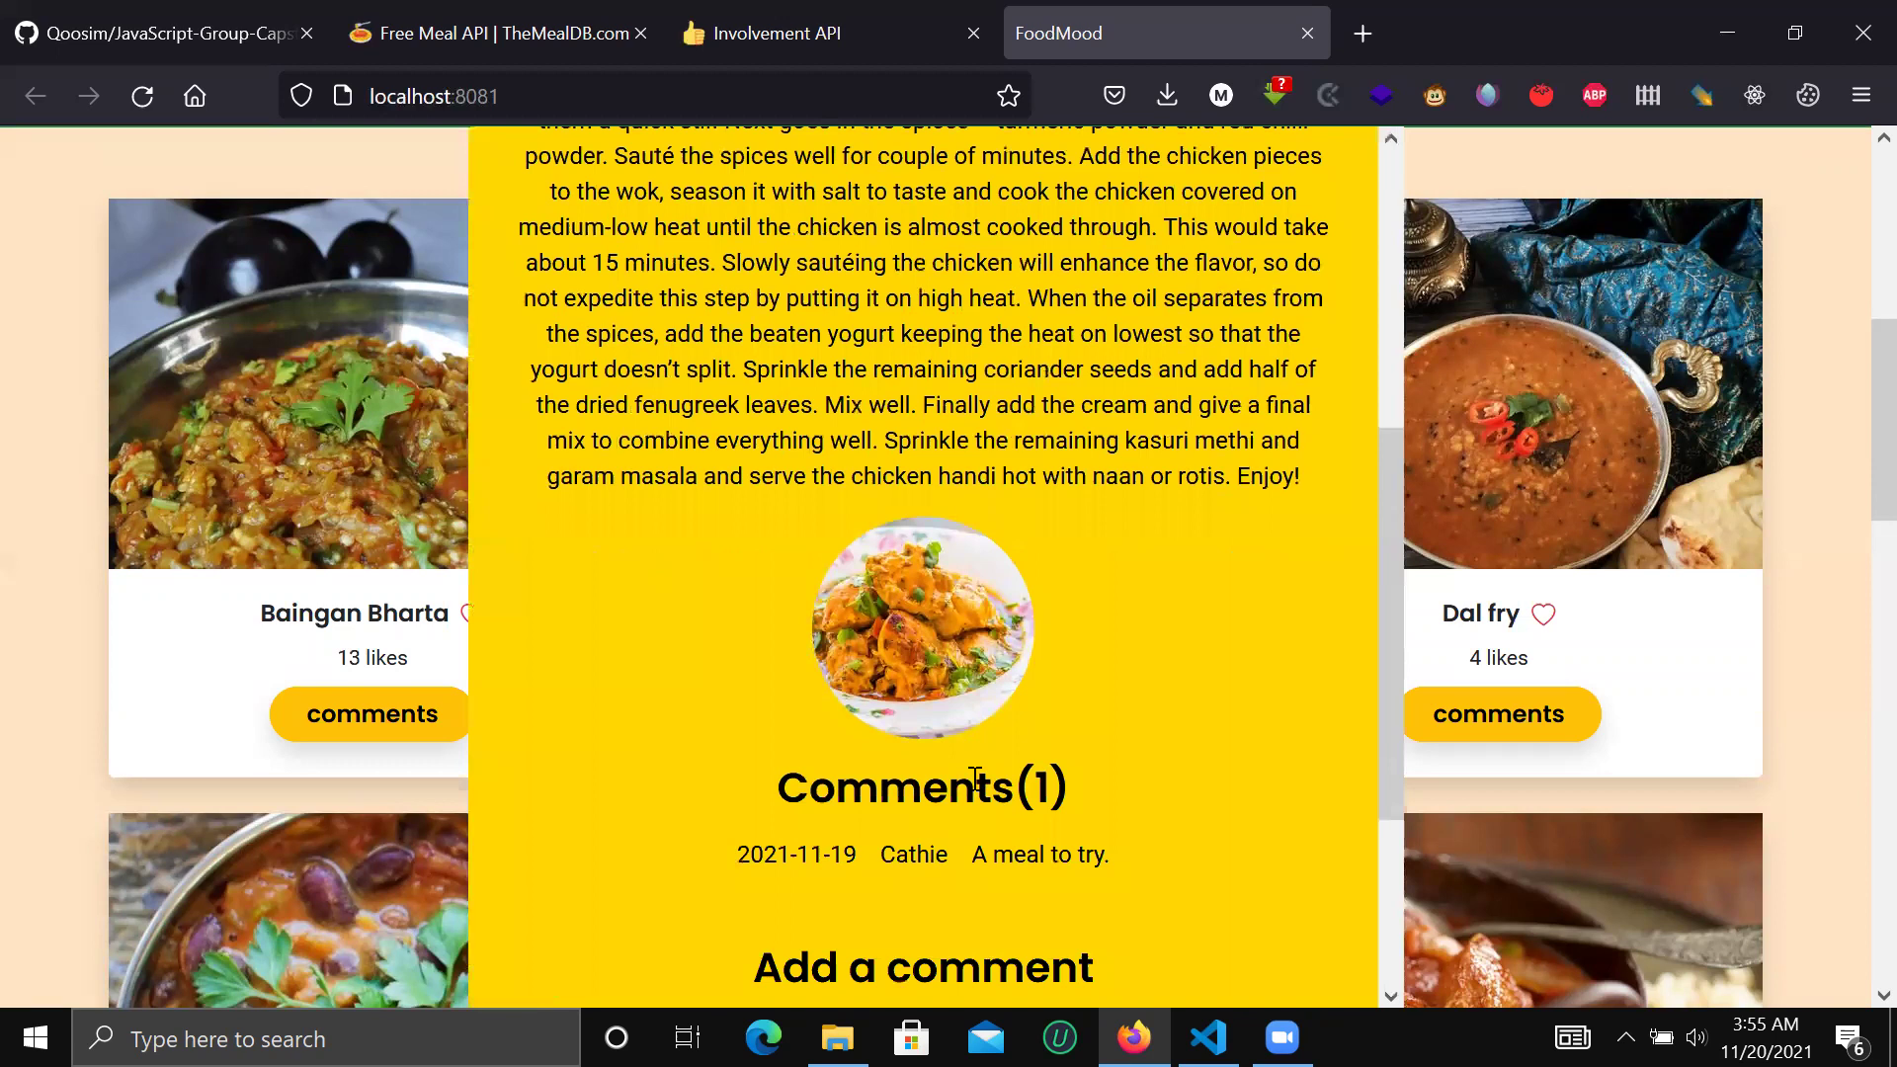
scroll(974, 778, "down", 3)
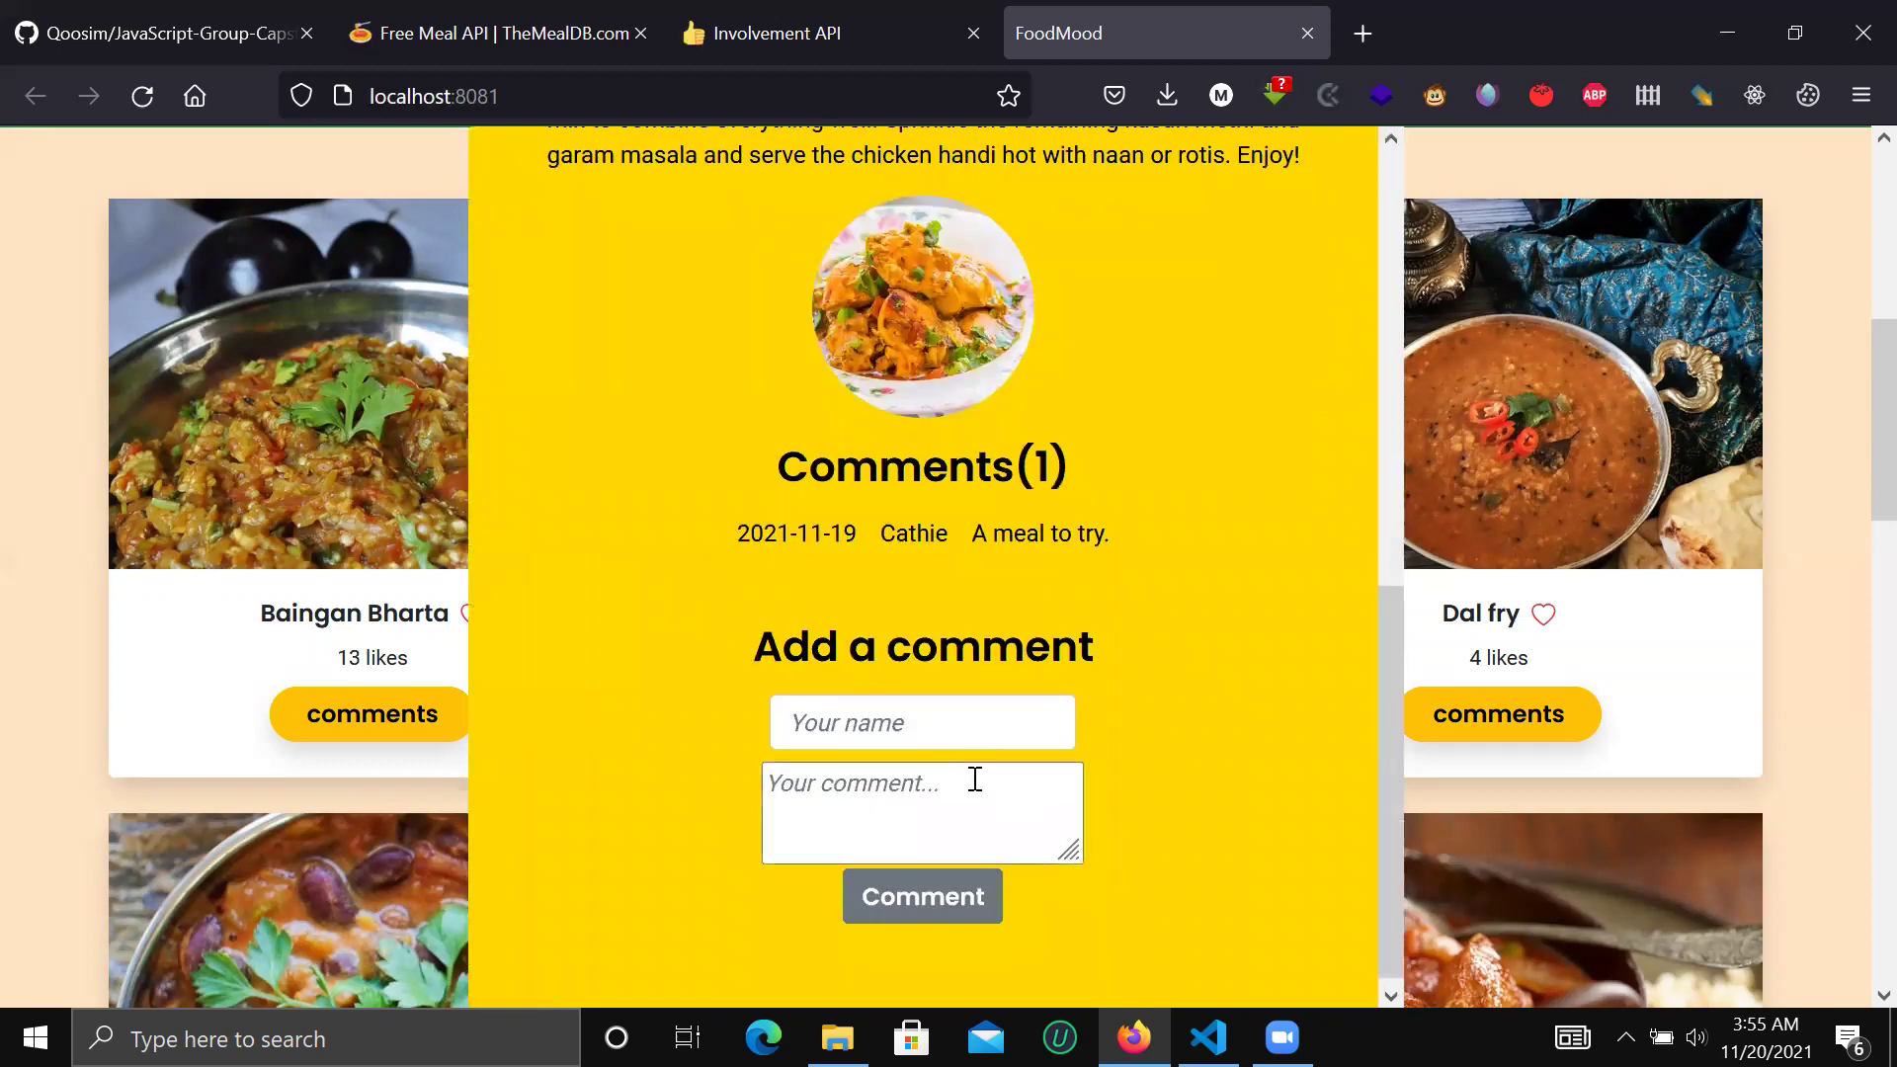
Step: Post the comment 'Great recipe!' on Chicken Handi under a commenter name
left_click(948, 721)
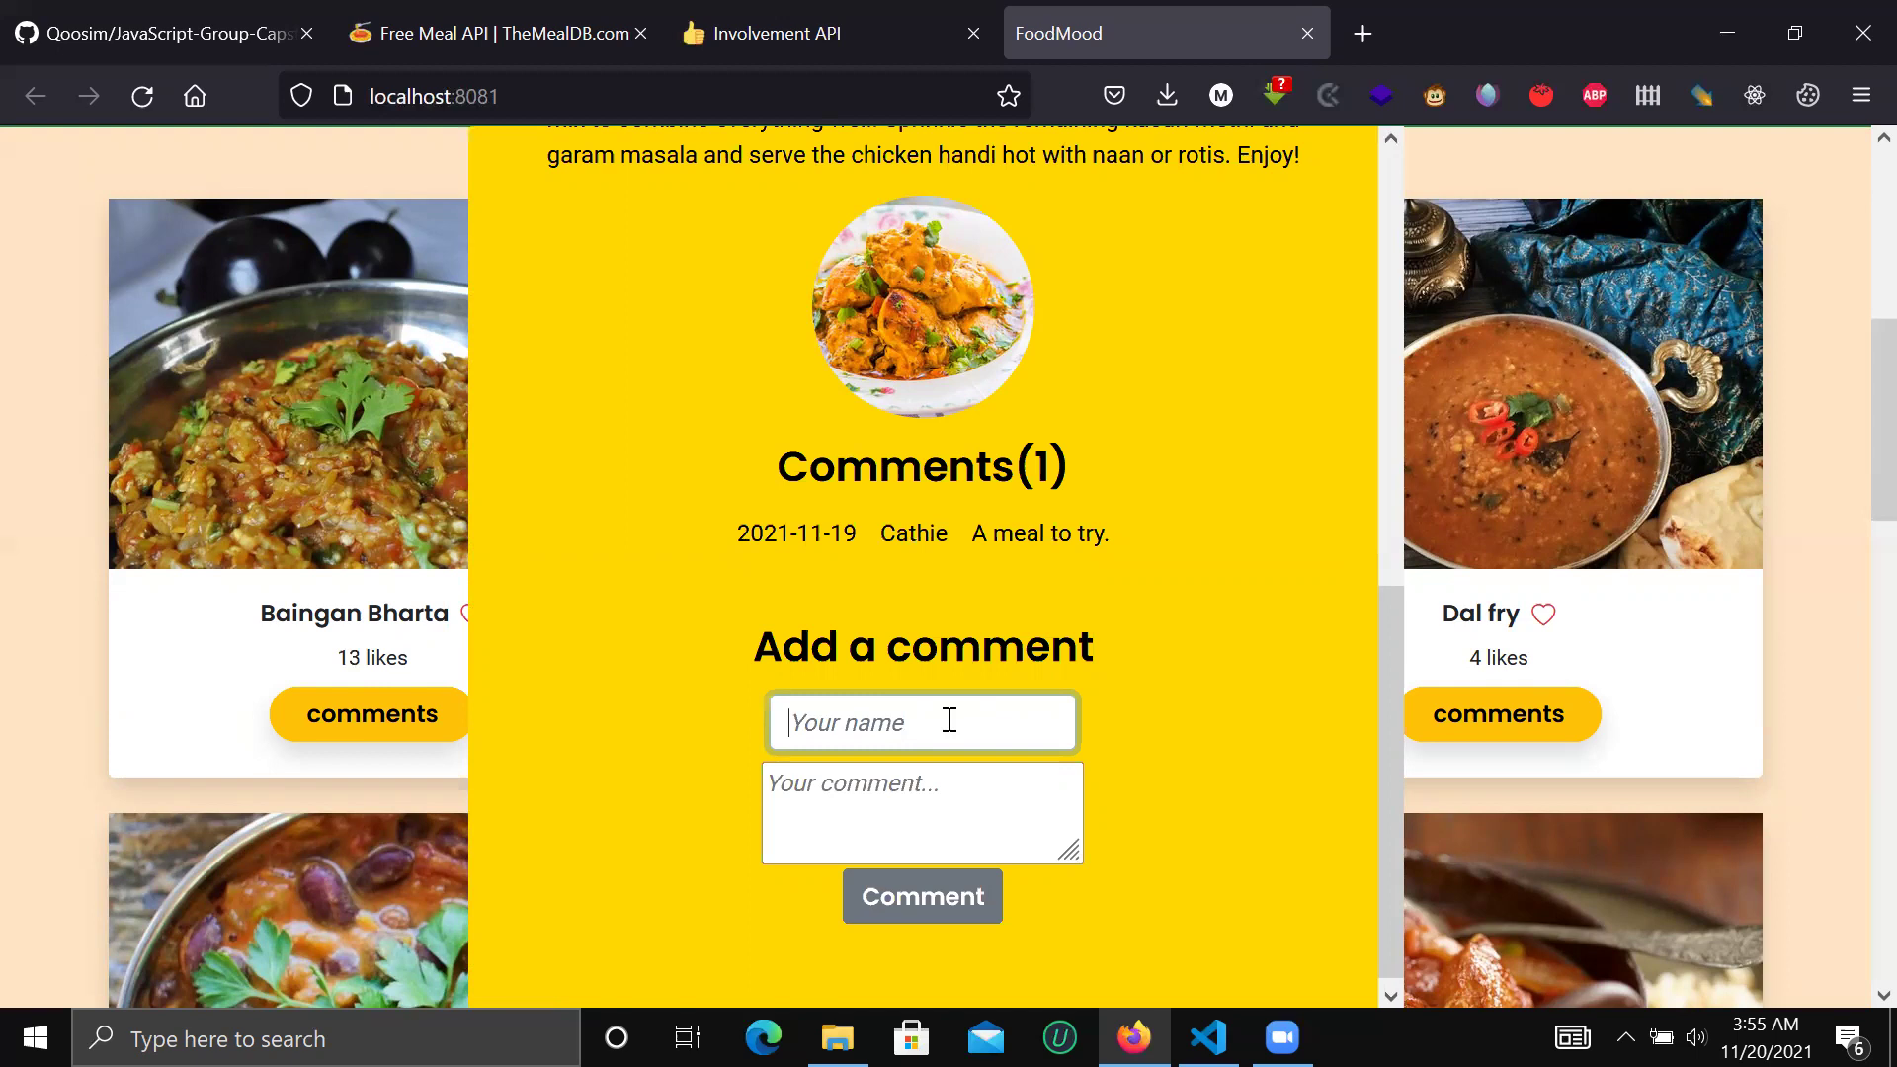
type("Ella")
left_click(931, 801)
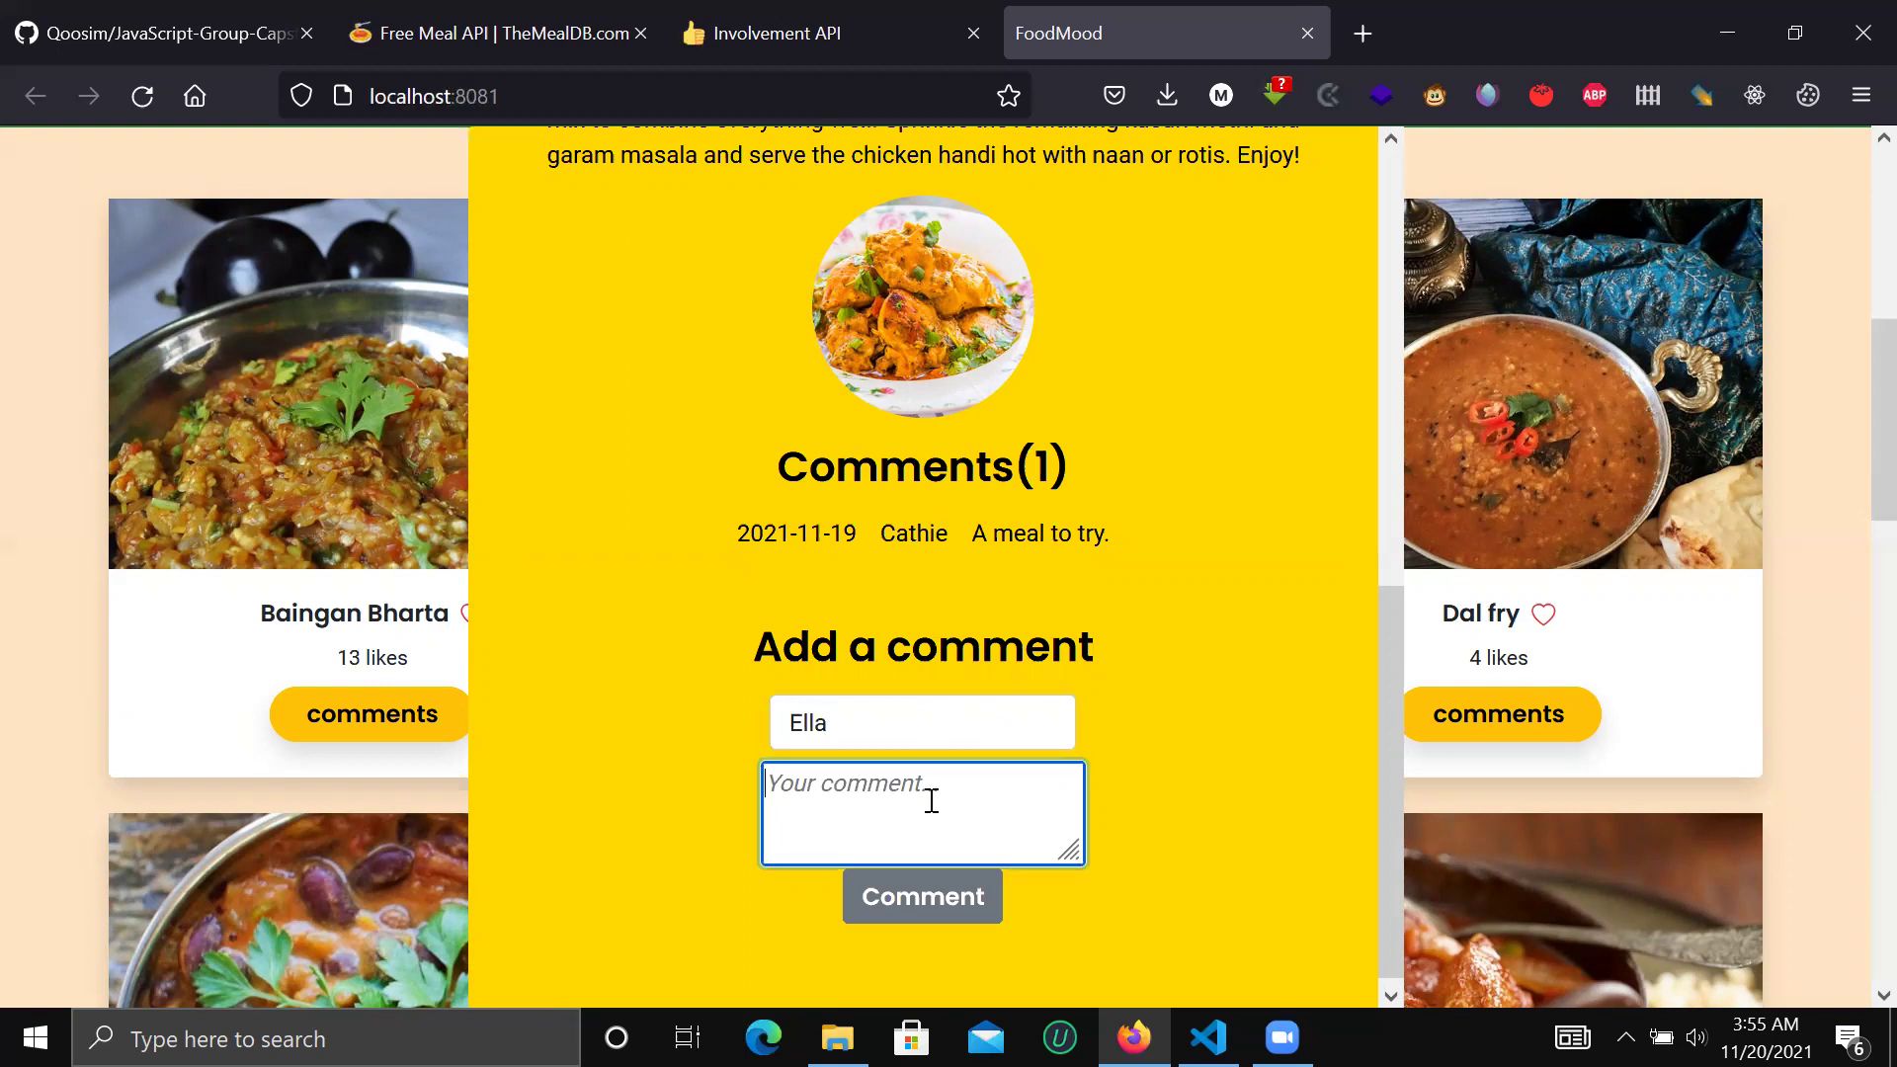
type("Great recipe!")
left_click(913, 913)
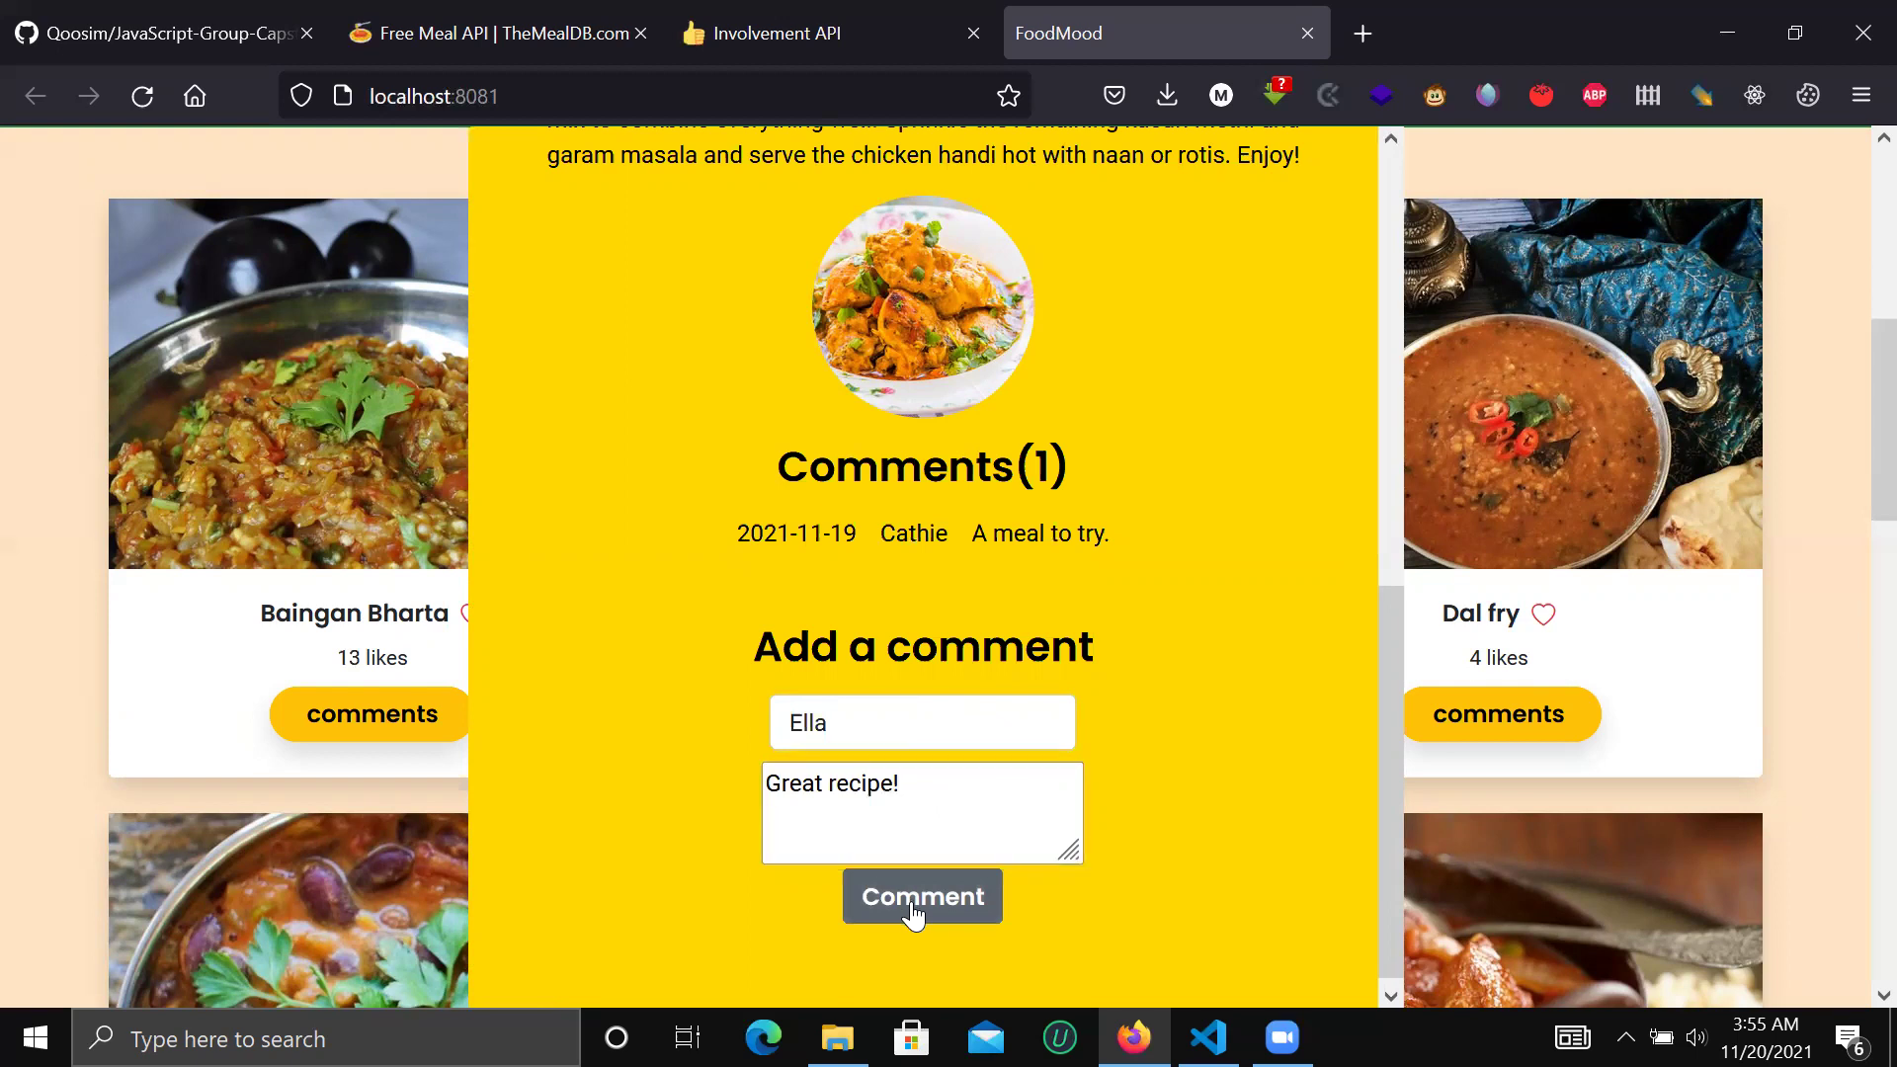
left_click(913, 915)
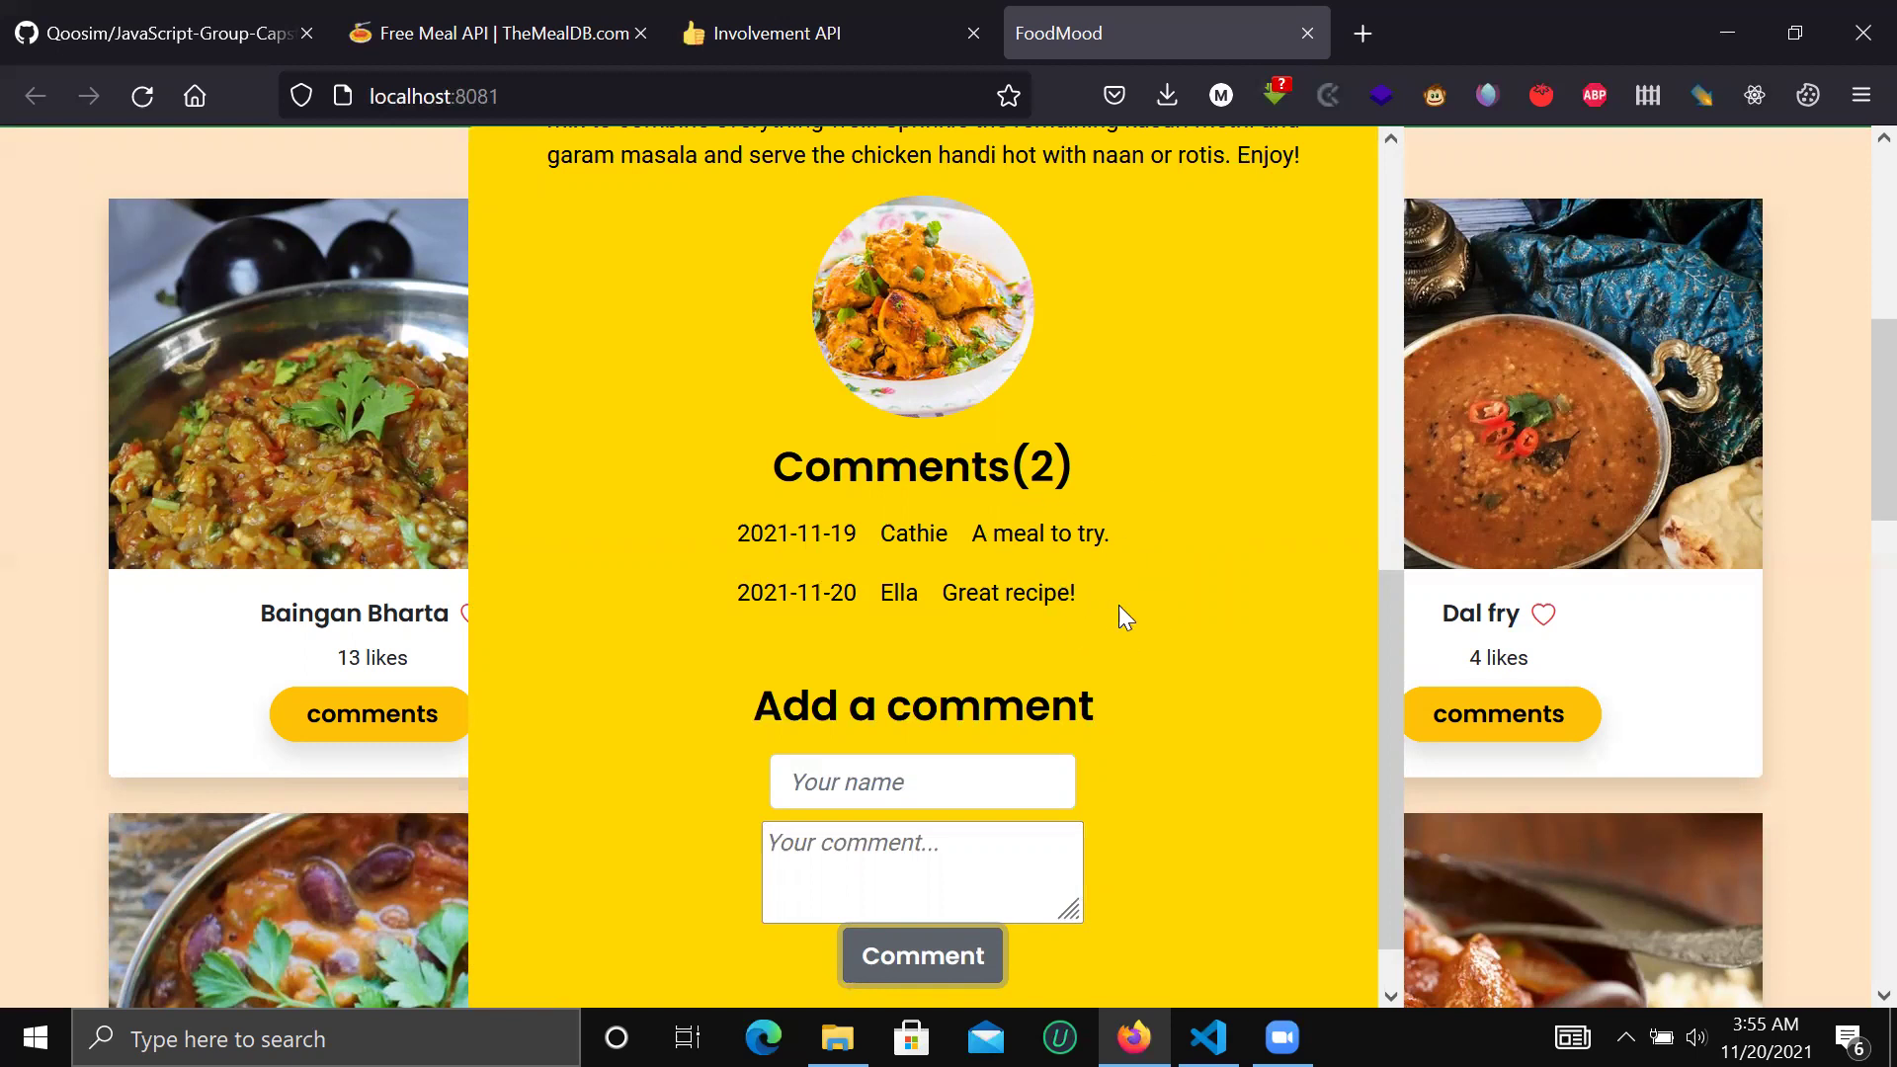
Step: Review the new comment in the popup, then close the Chicken Handi popup
scroll(1186, 619, "up", 6)
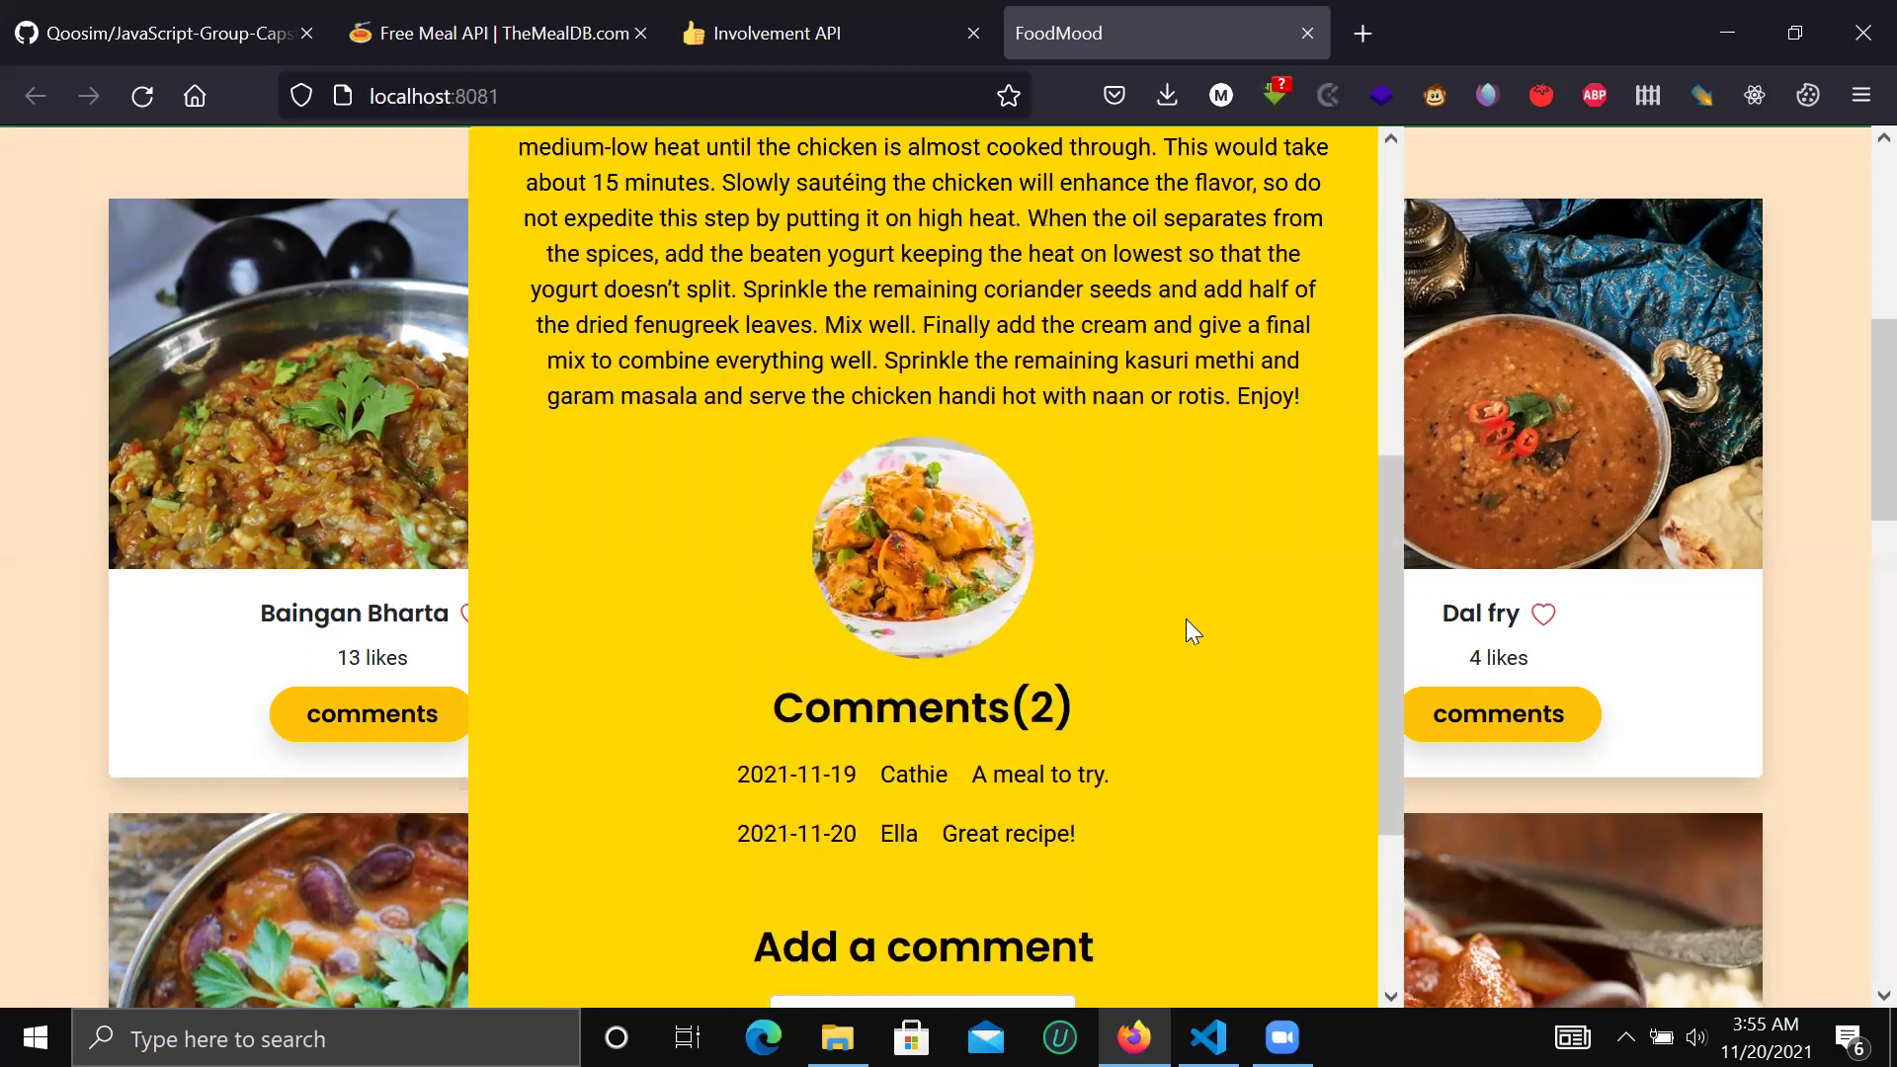
scroll(1189, 620, "up", 2)
scroll(1189, 619, "down", 2)
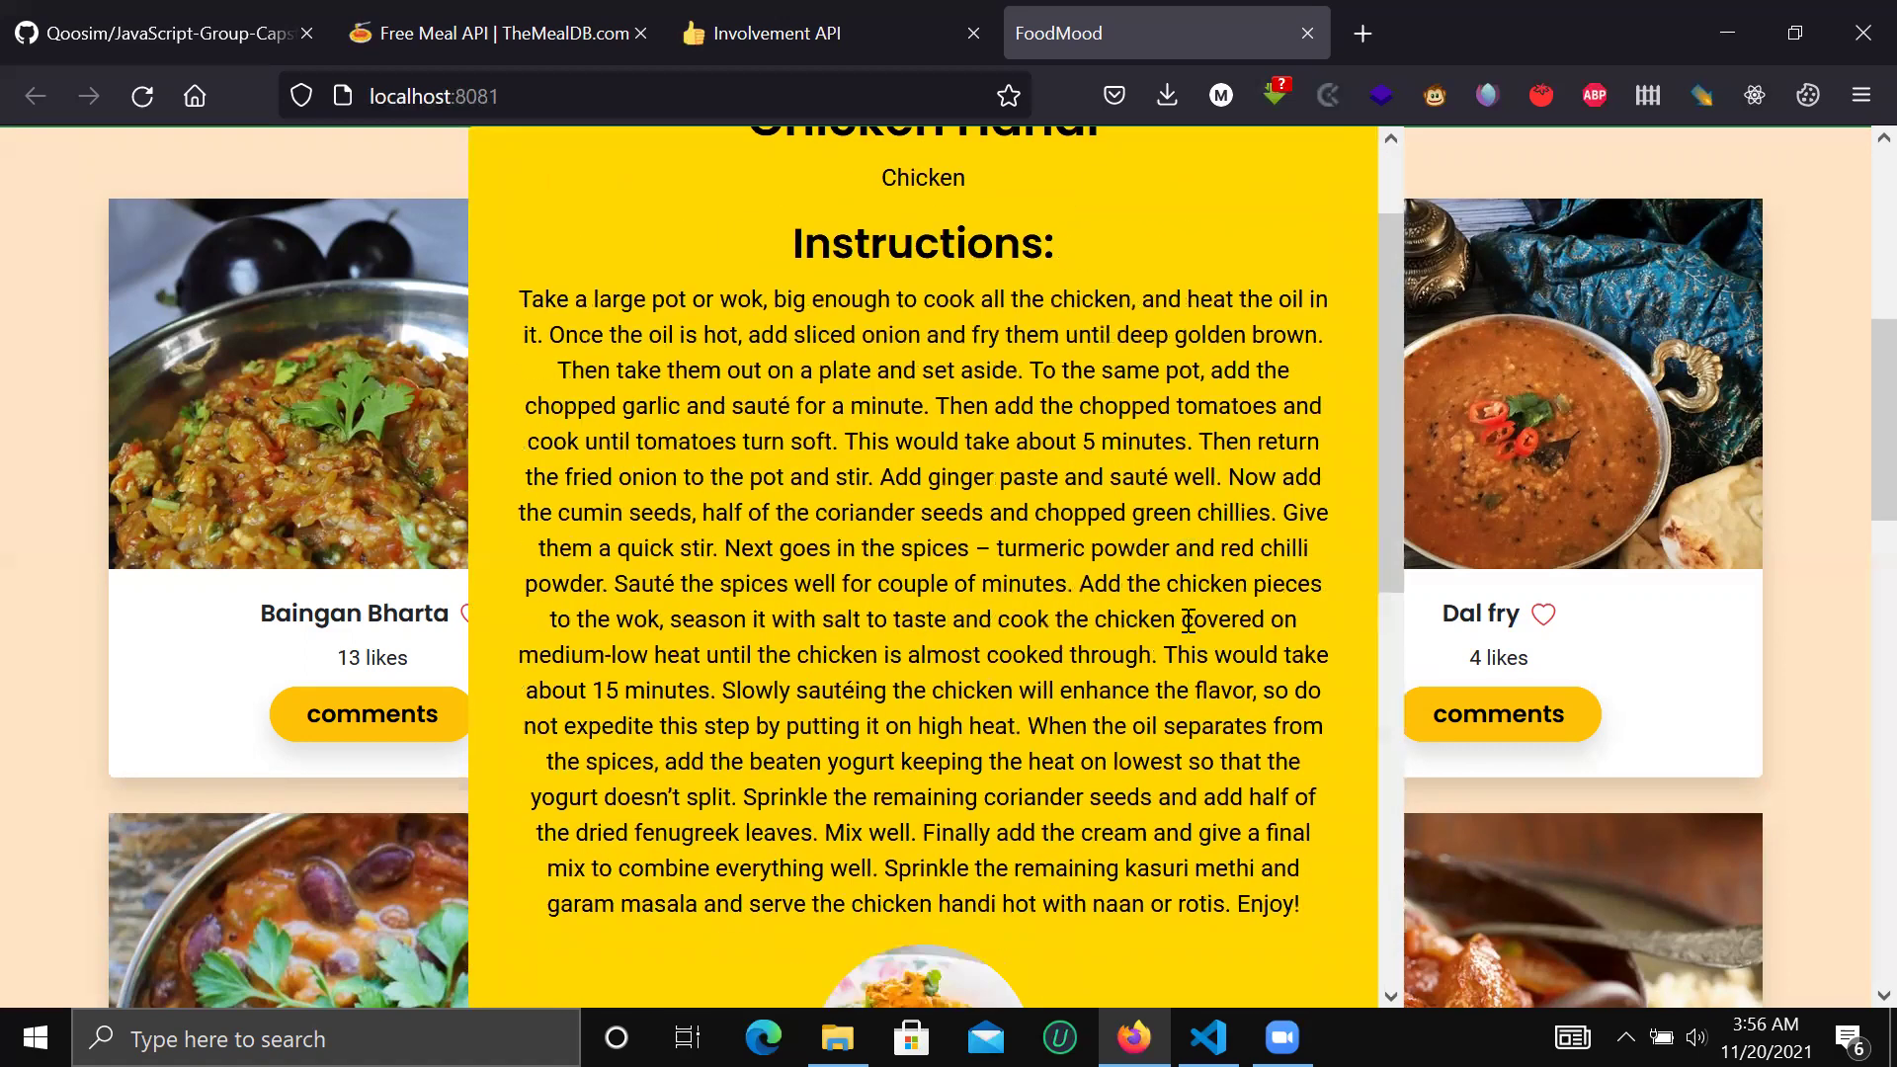
scroll(1189, 619, "up", 2)
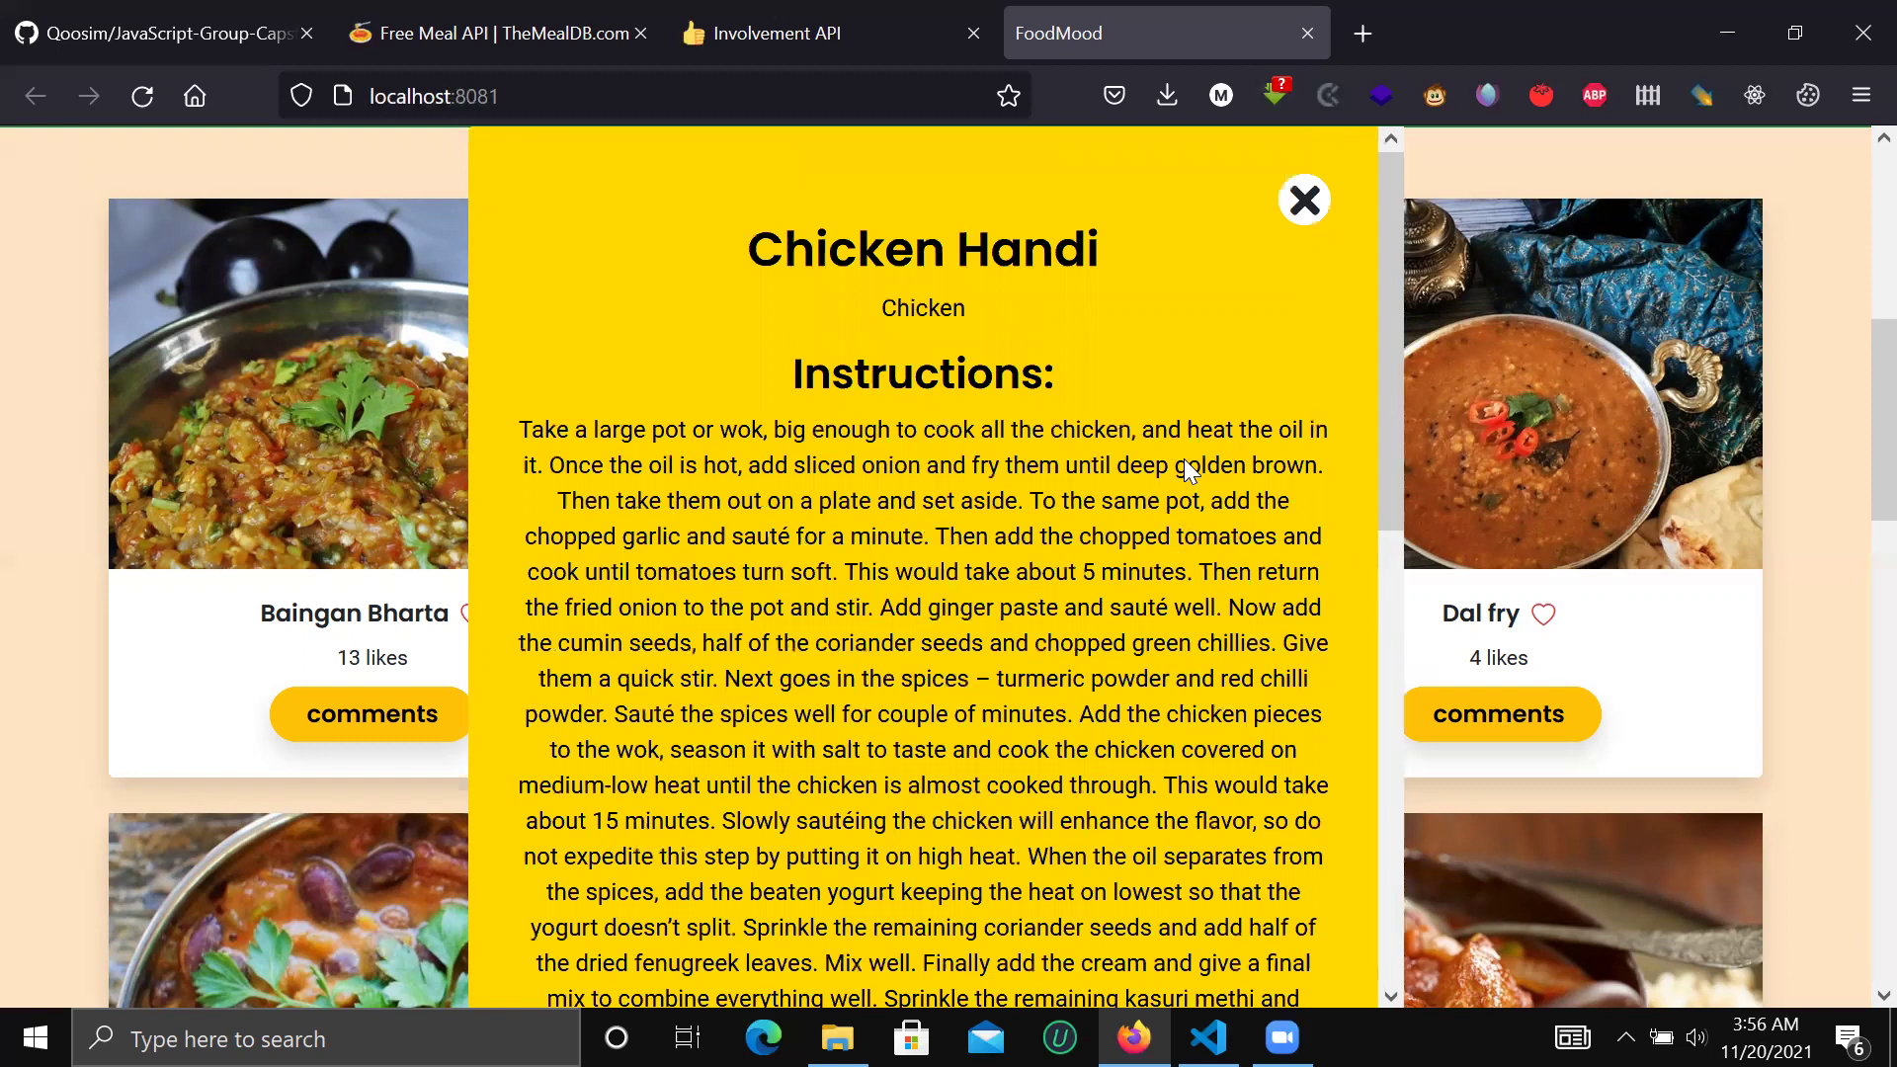
left_click(1304, 201)
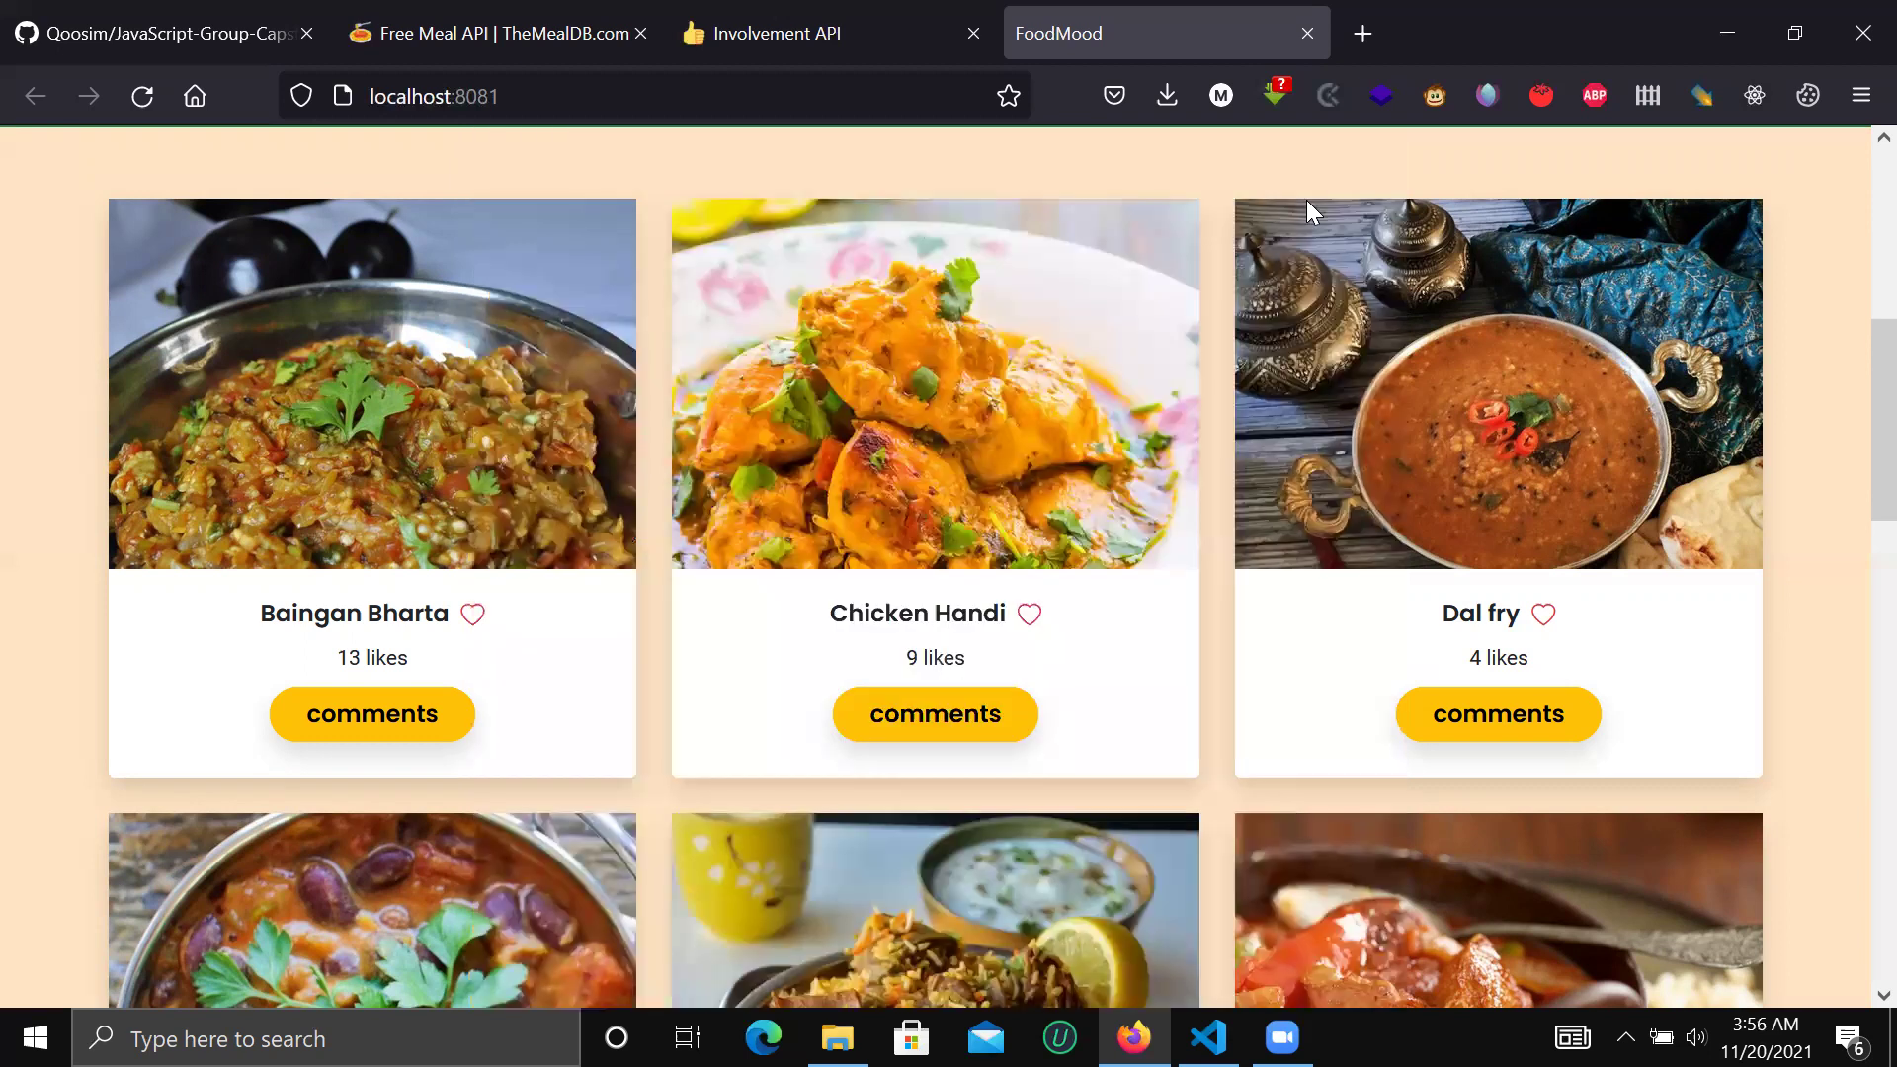
Step: Browse down to Matar Paneer and Nutty Chicken Curry, then bring up index.js in VS Code
scroll(1226, 614, "down", 5)
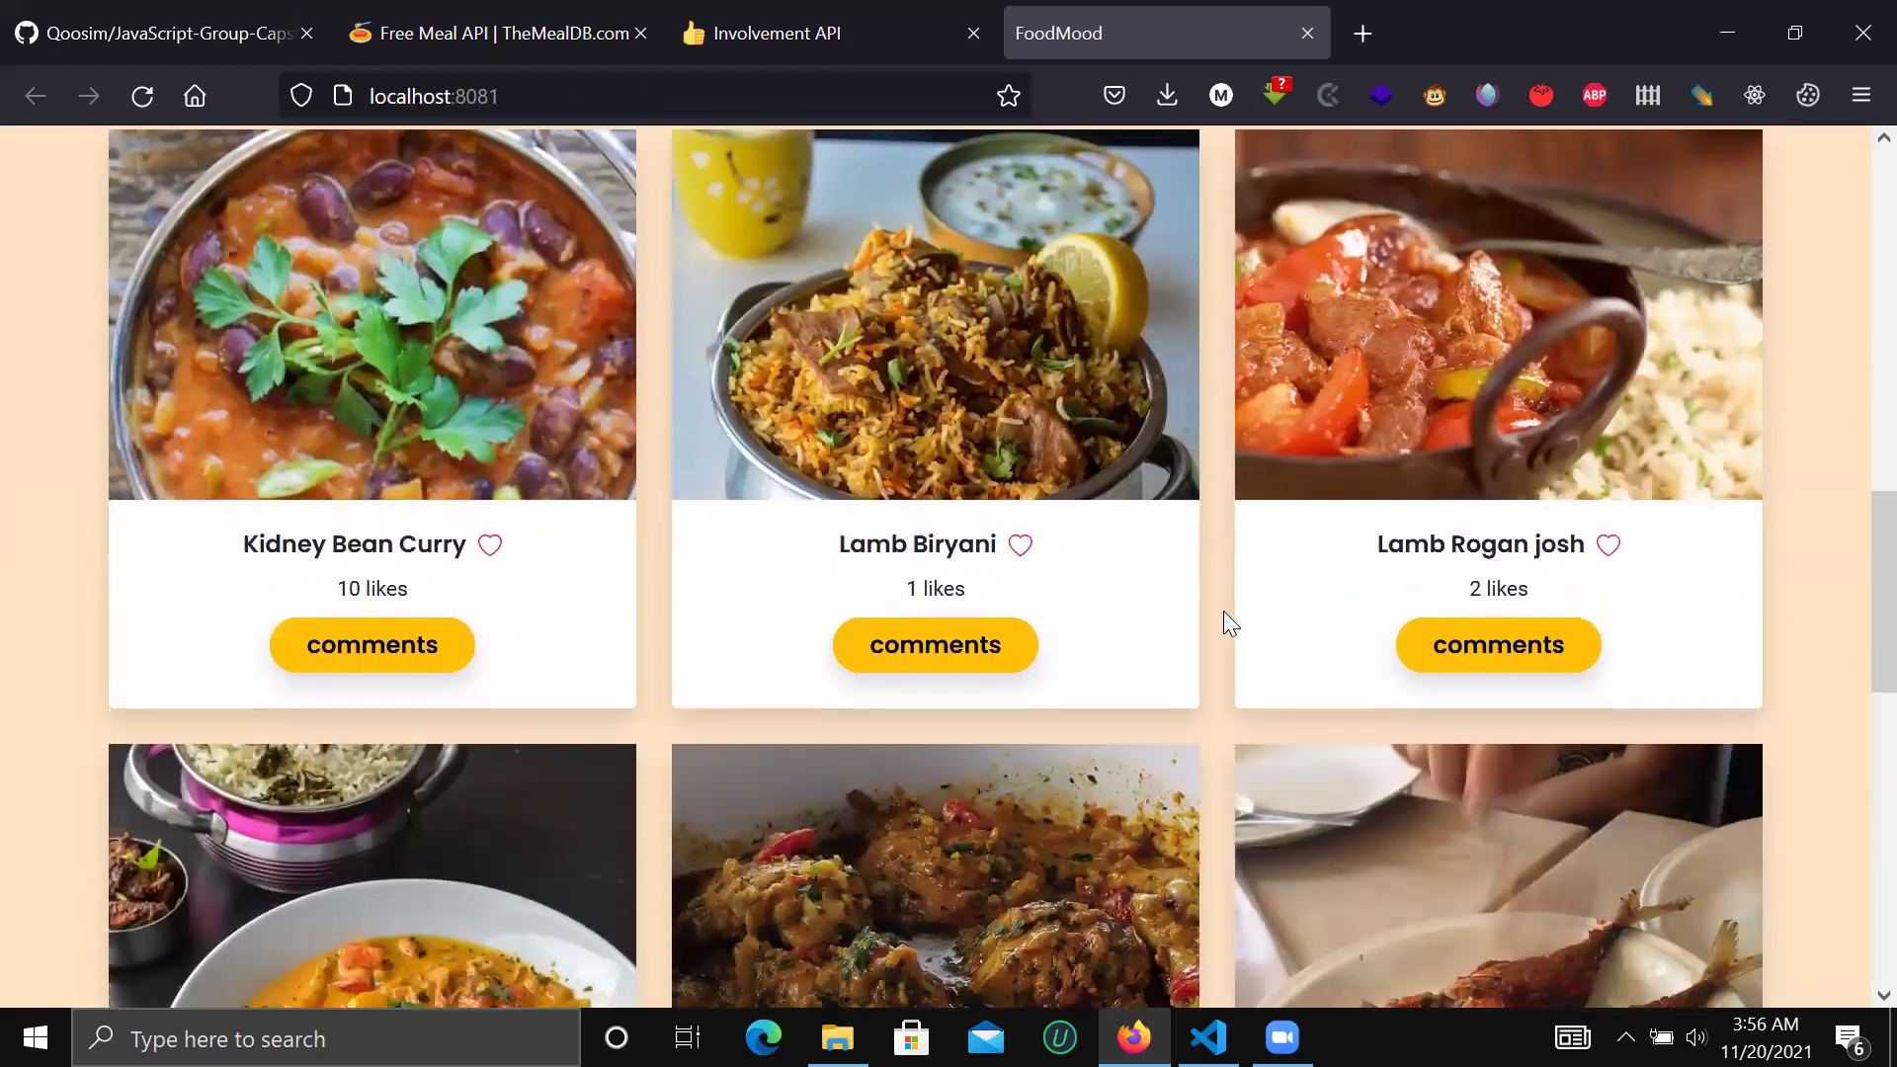
scroll(1223, 611, "down", 3)
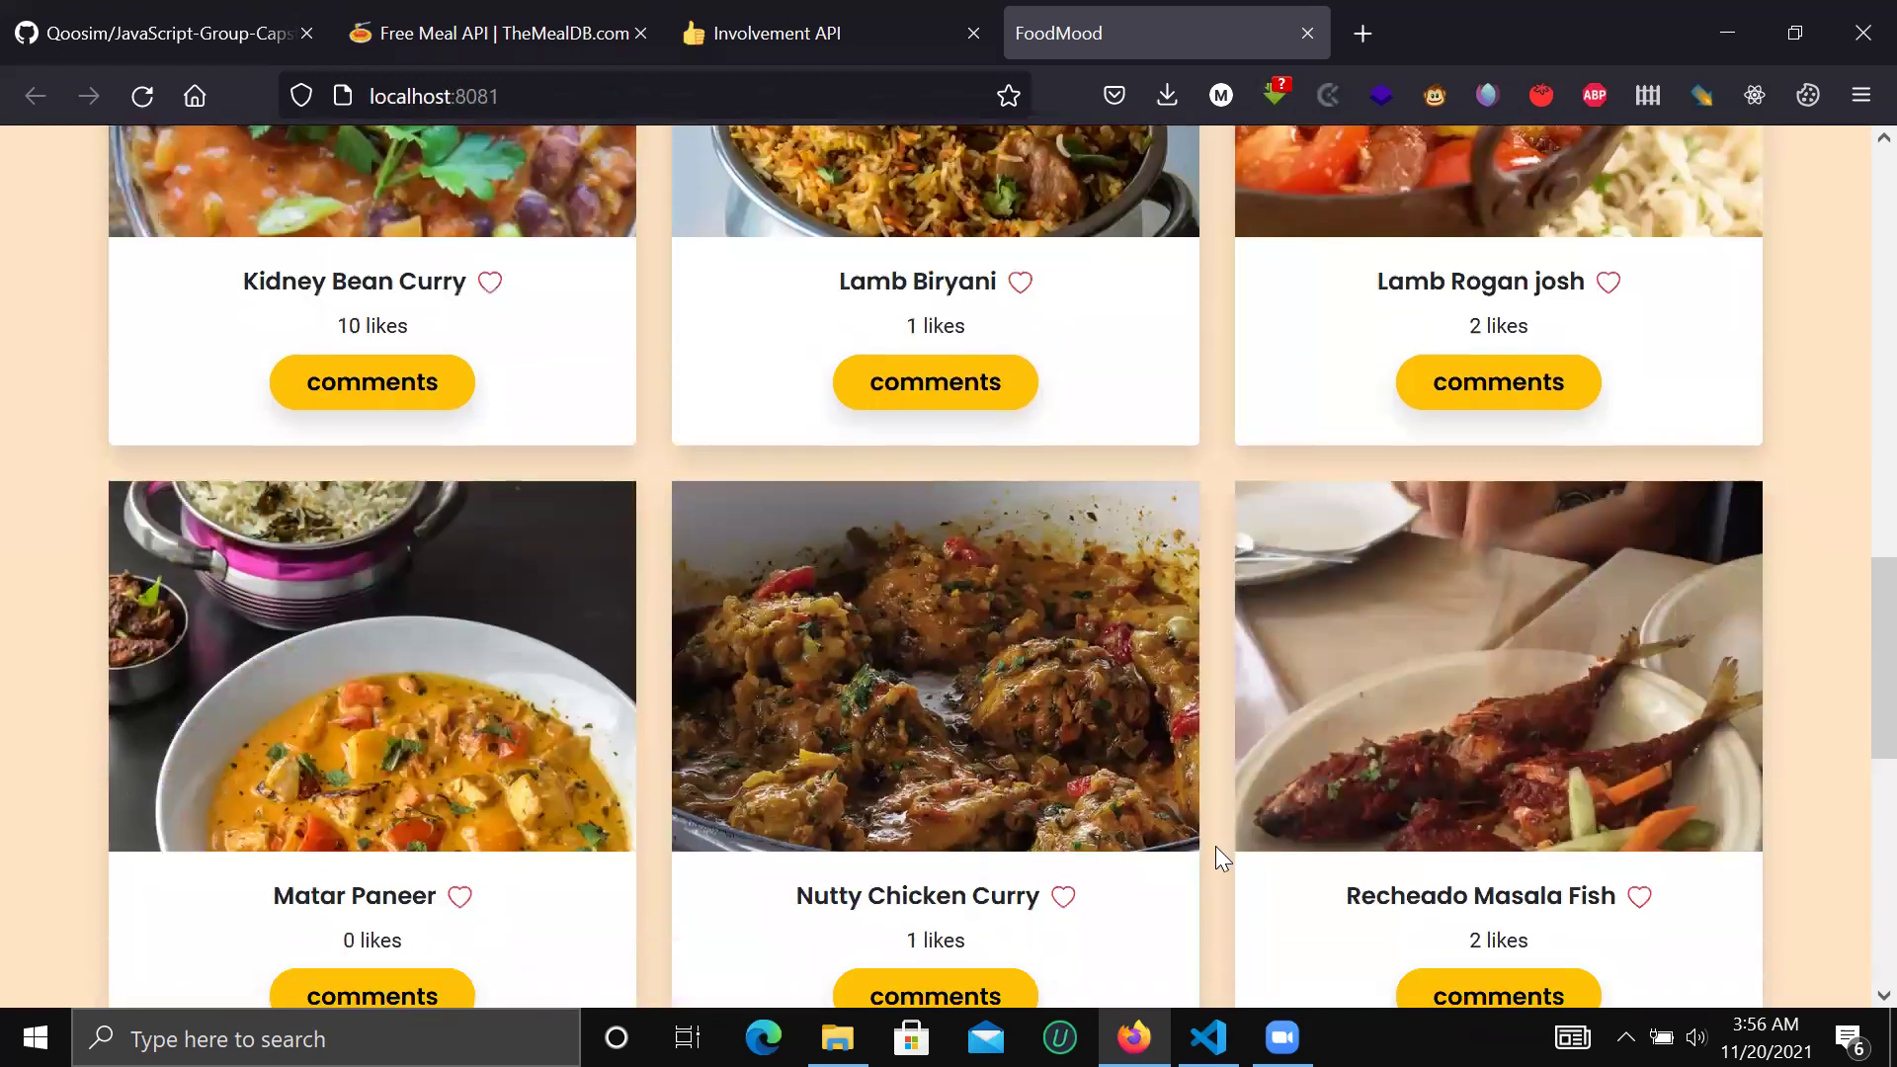
mouse_move(1207, 1037)
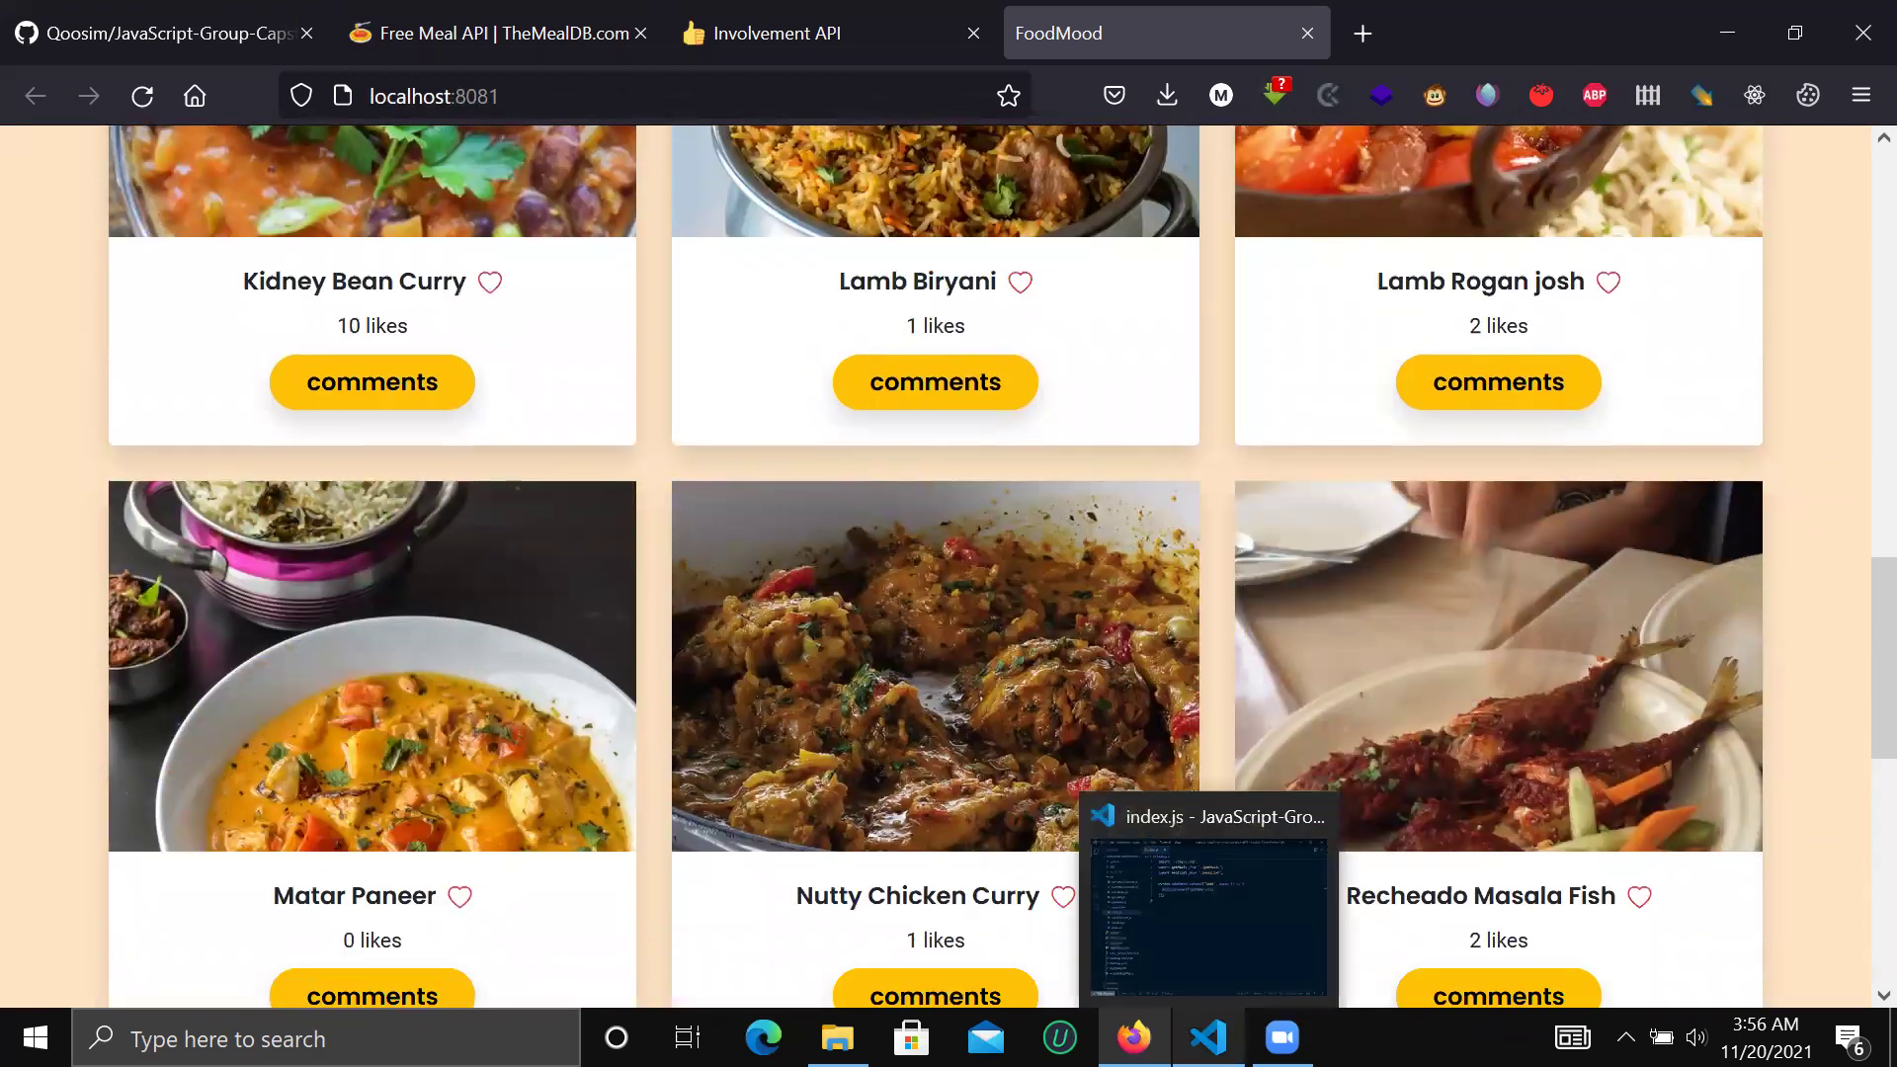
left_click(1211, 894)
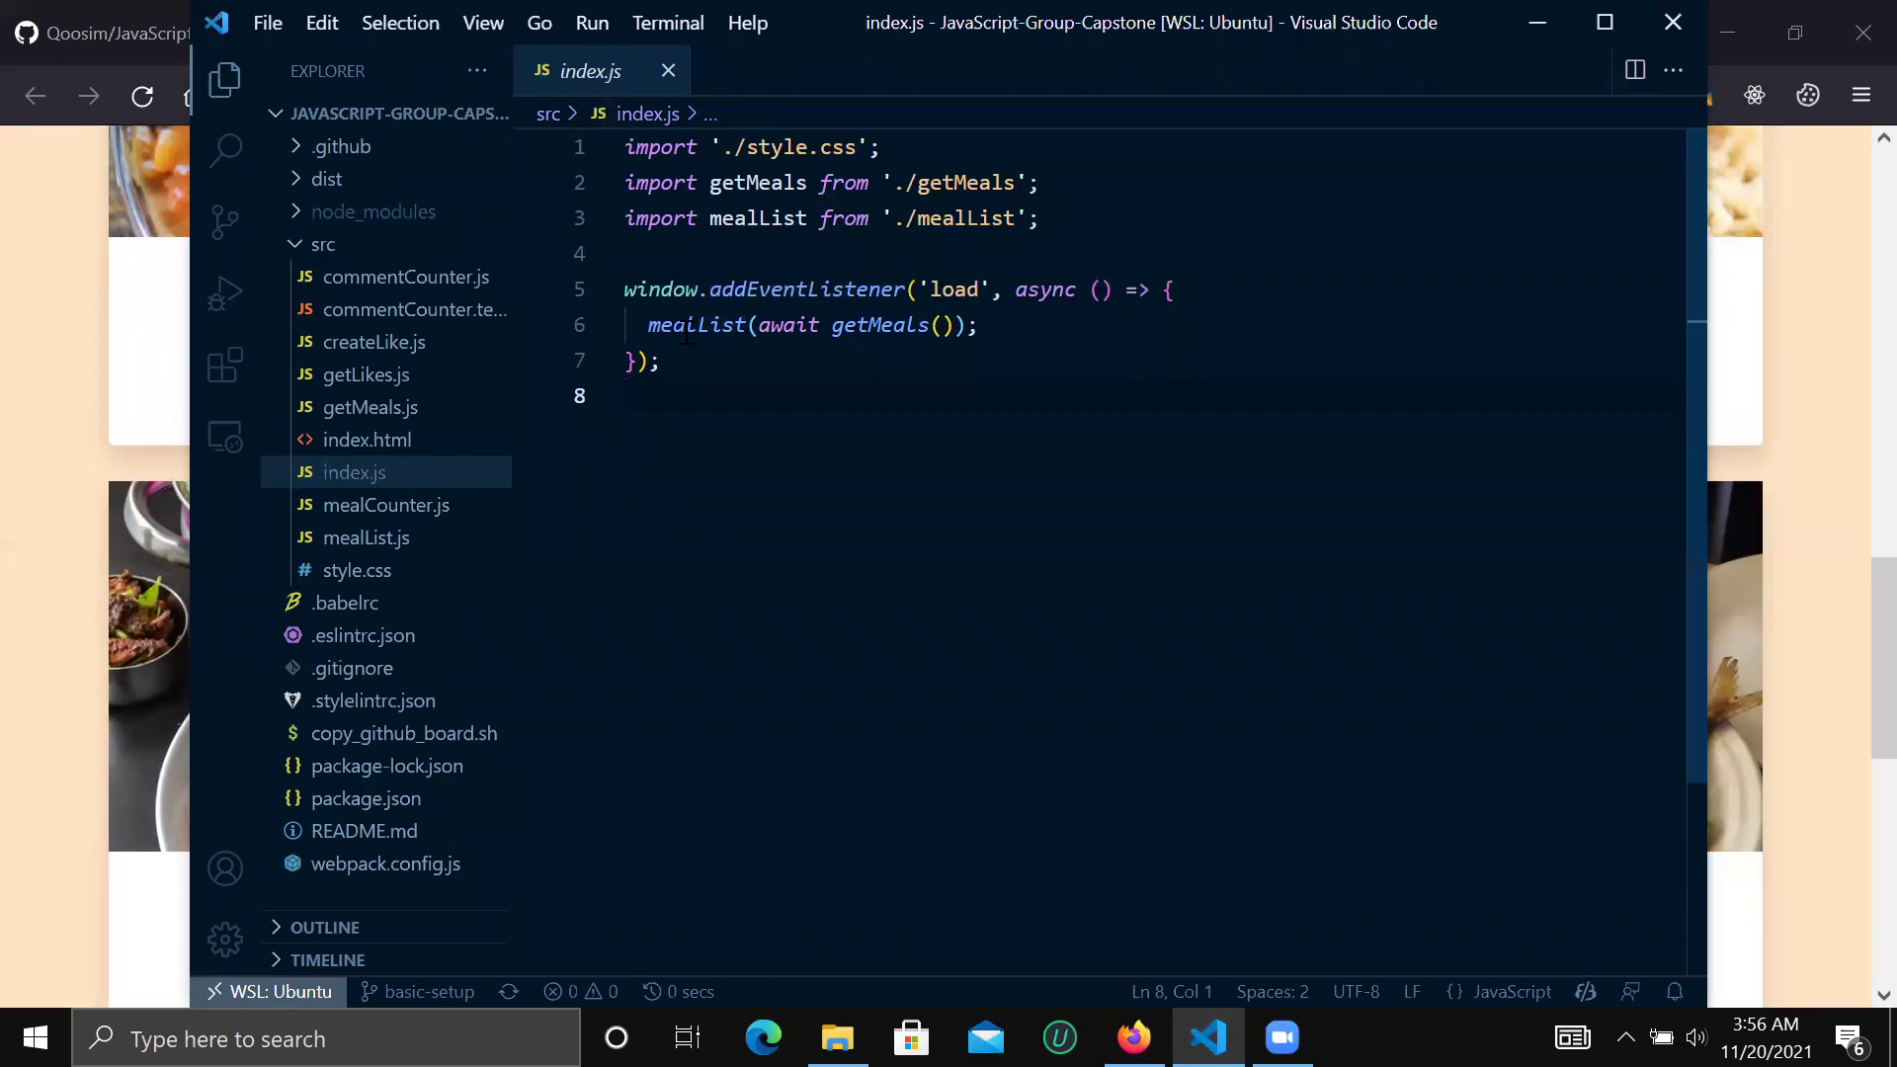
Step: Highlight line 6 of index.js, which renders the meal list, briefly checking the FoodMood page
mouse_move(655, 329)
left_click_drag(650, 327, 983, 341)
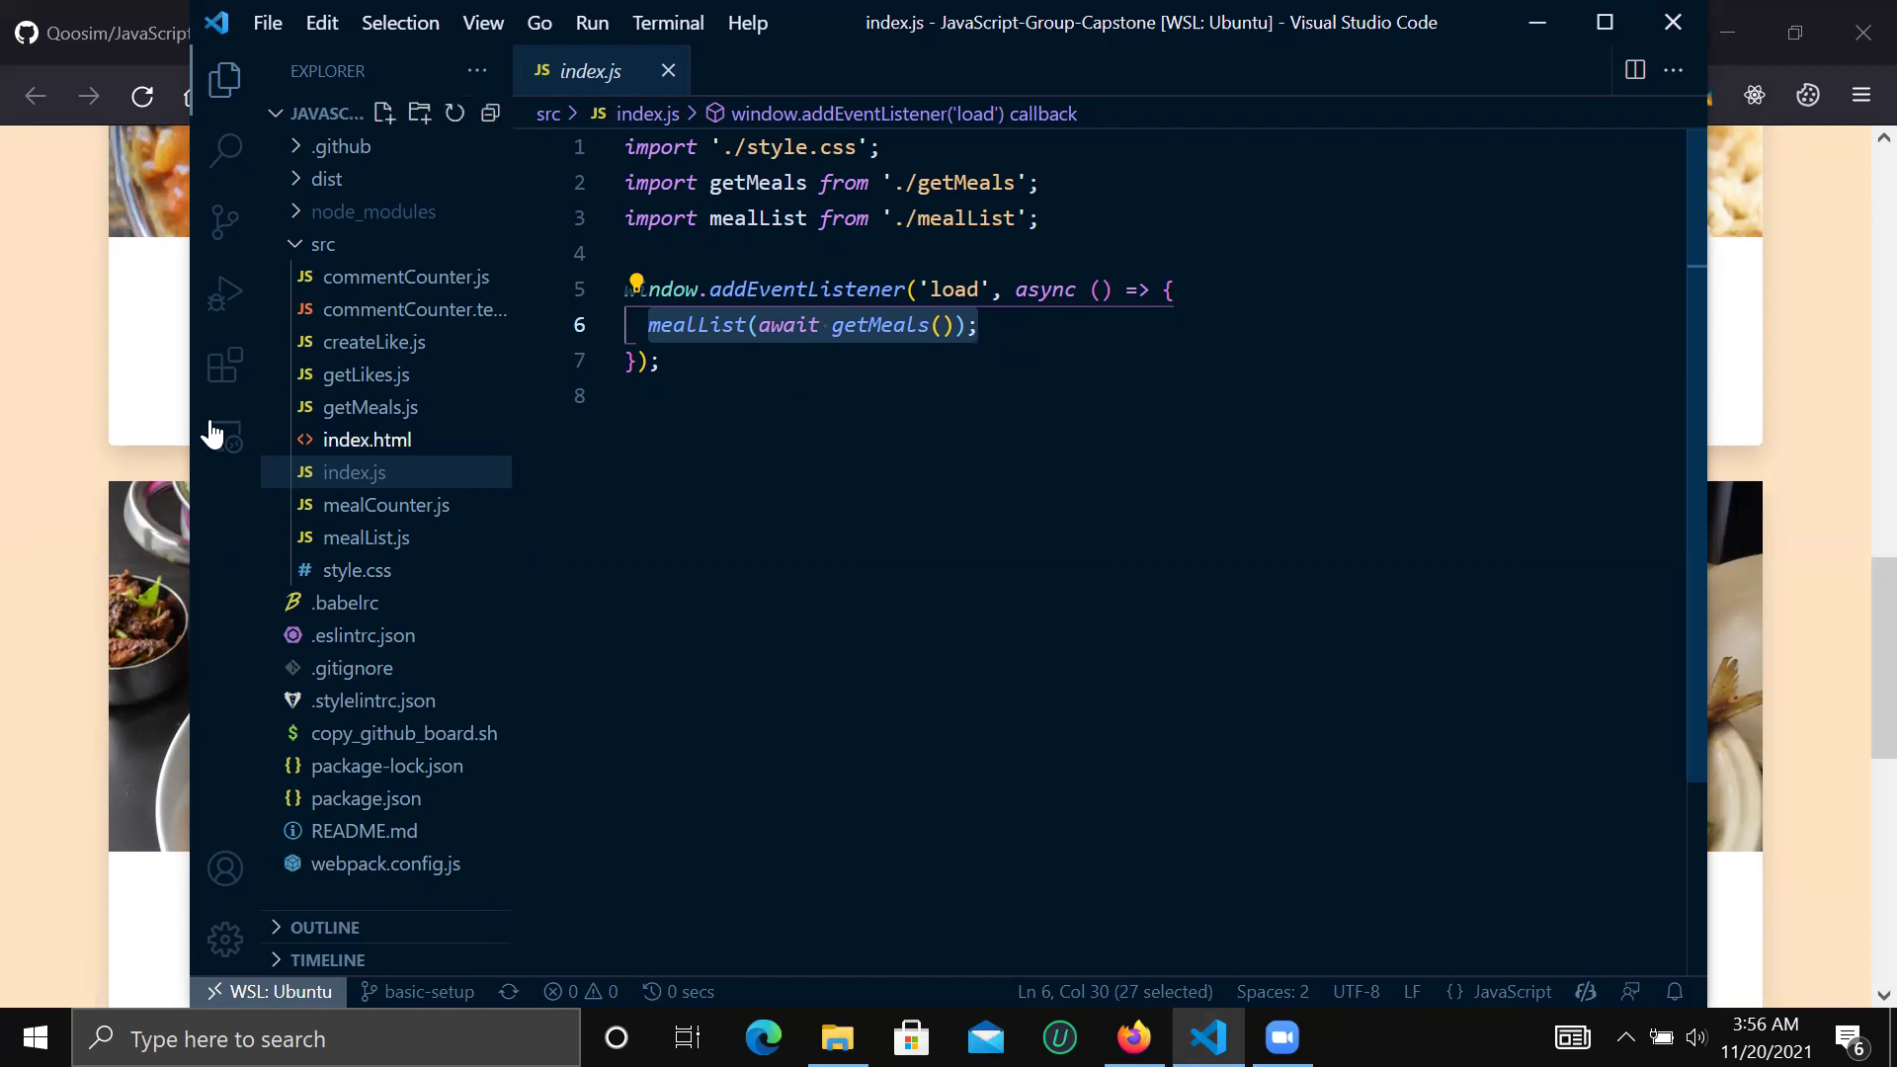
left_click(47, 463)
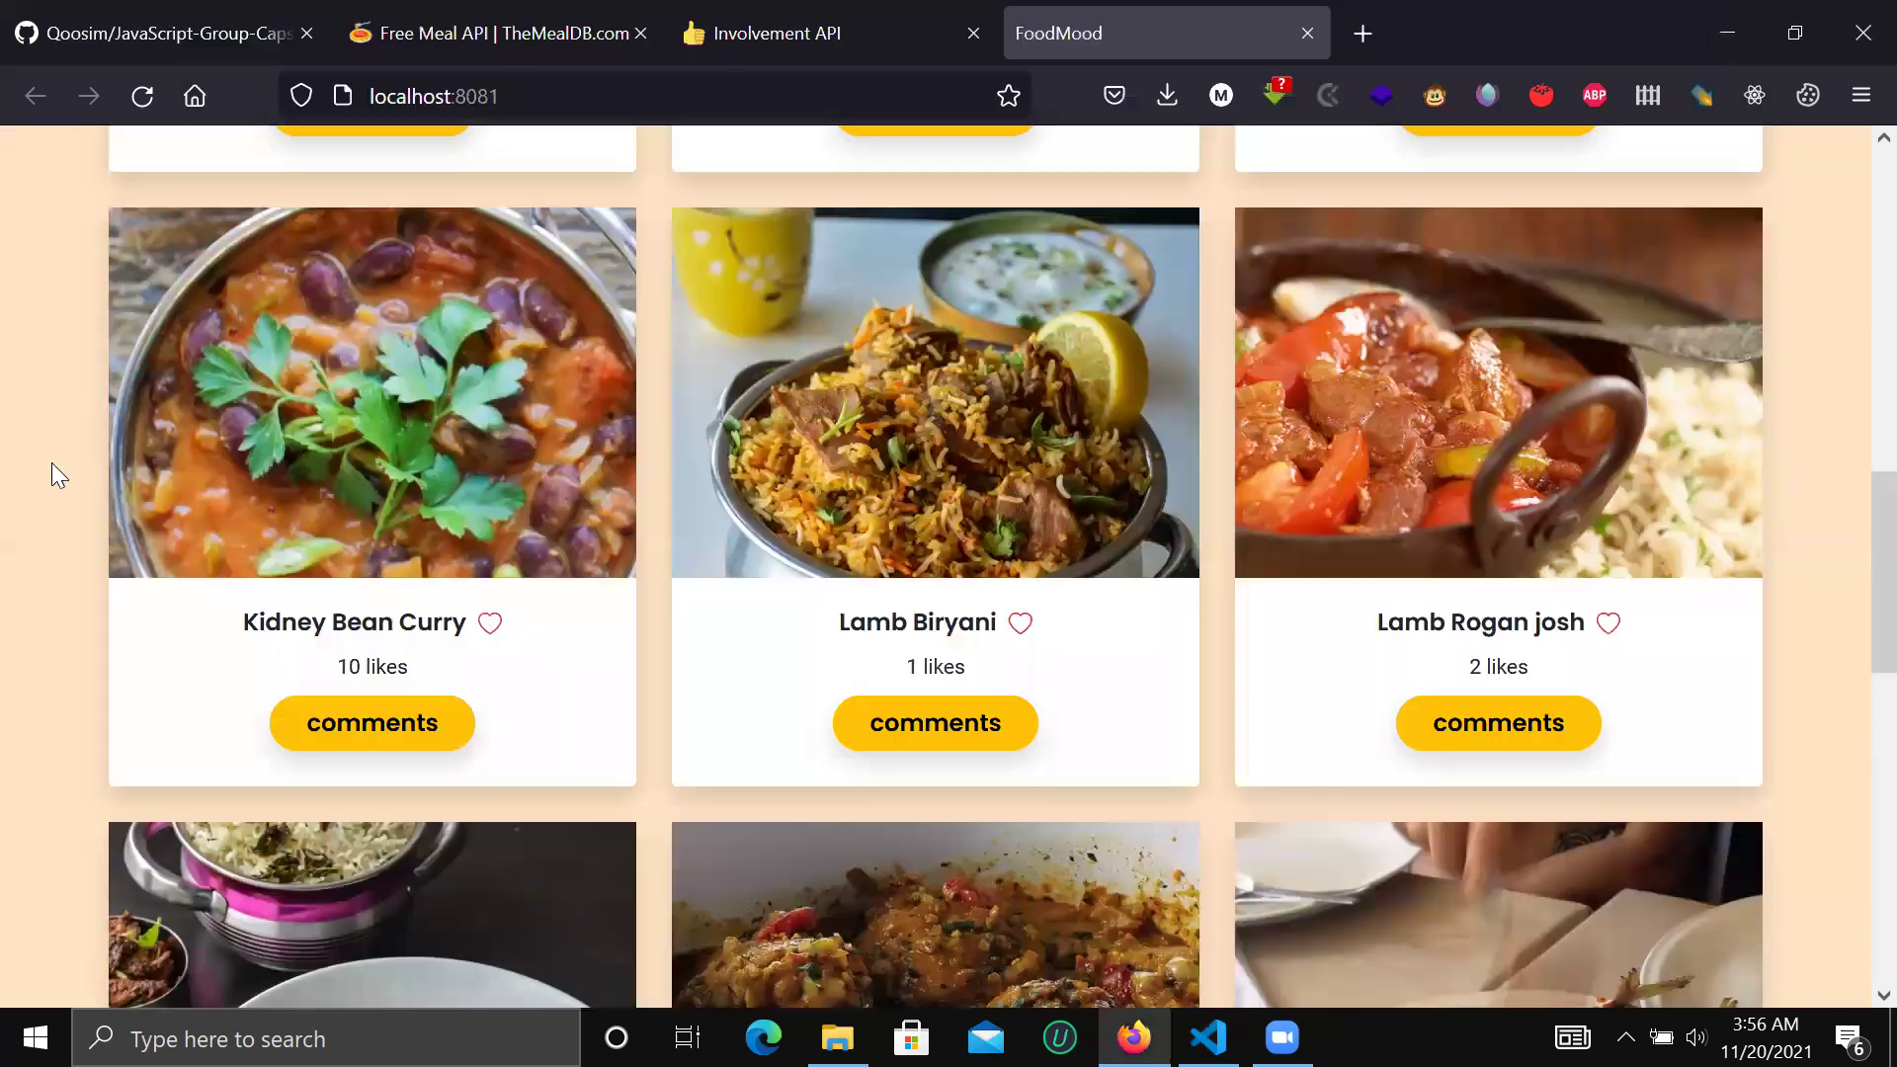
scroll(704, 491, "up", 5)
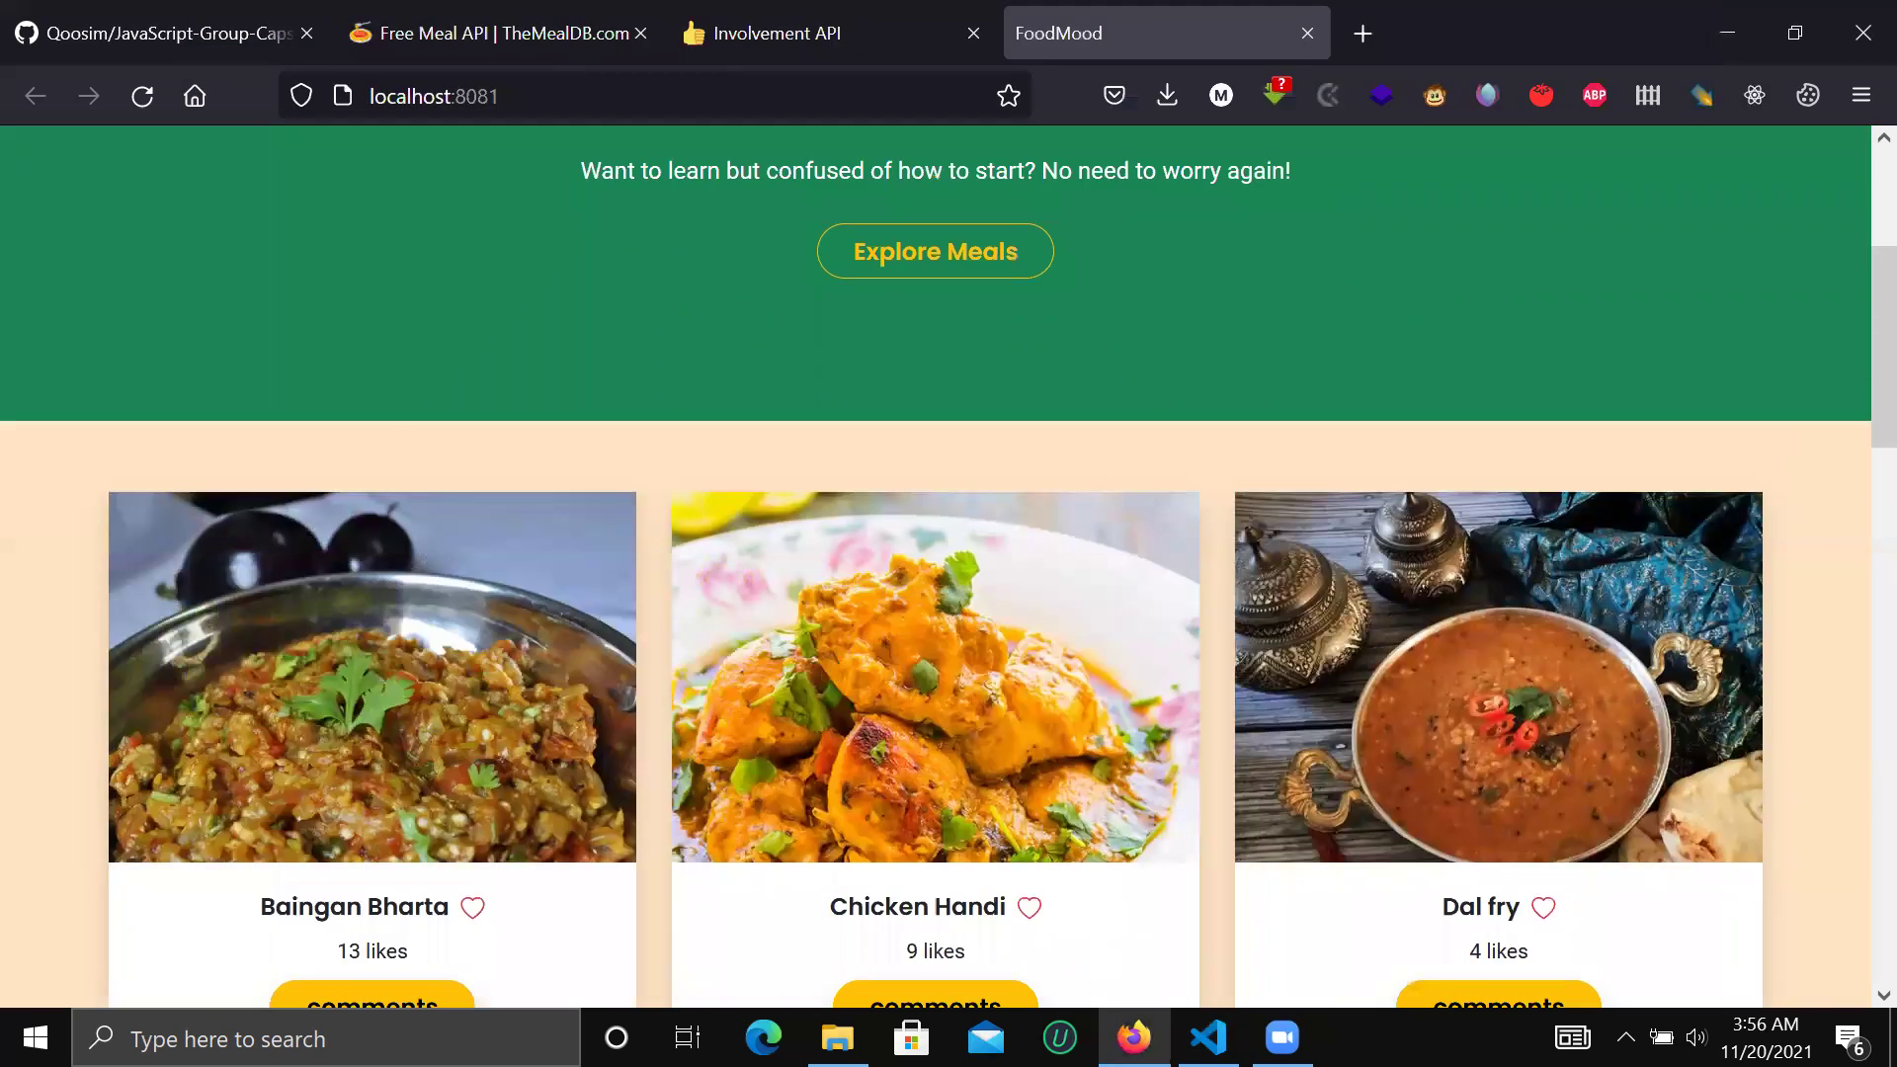
left_click(1208, 1038)
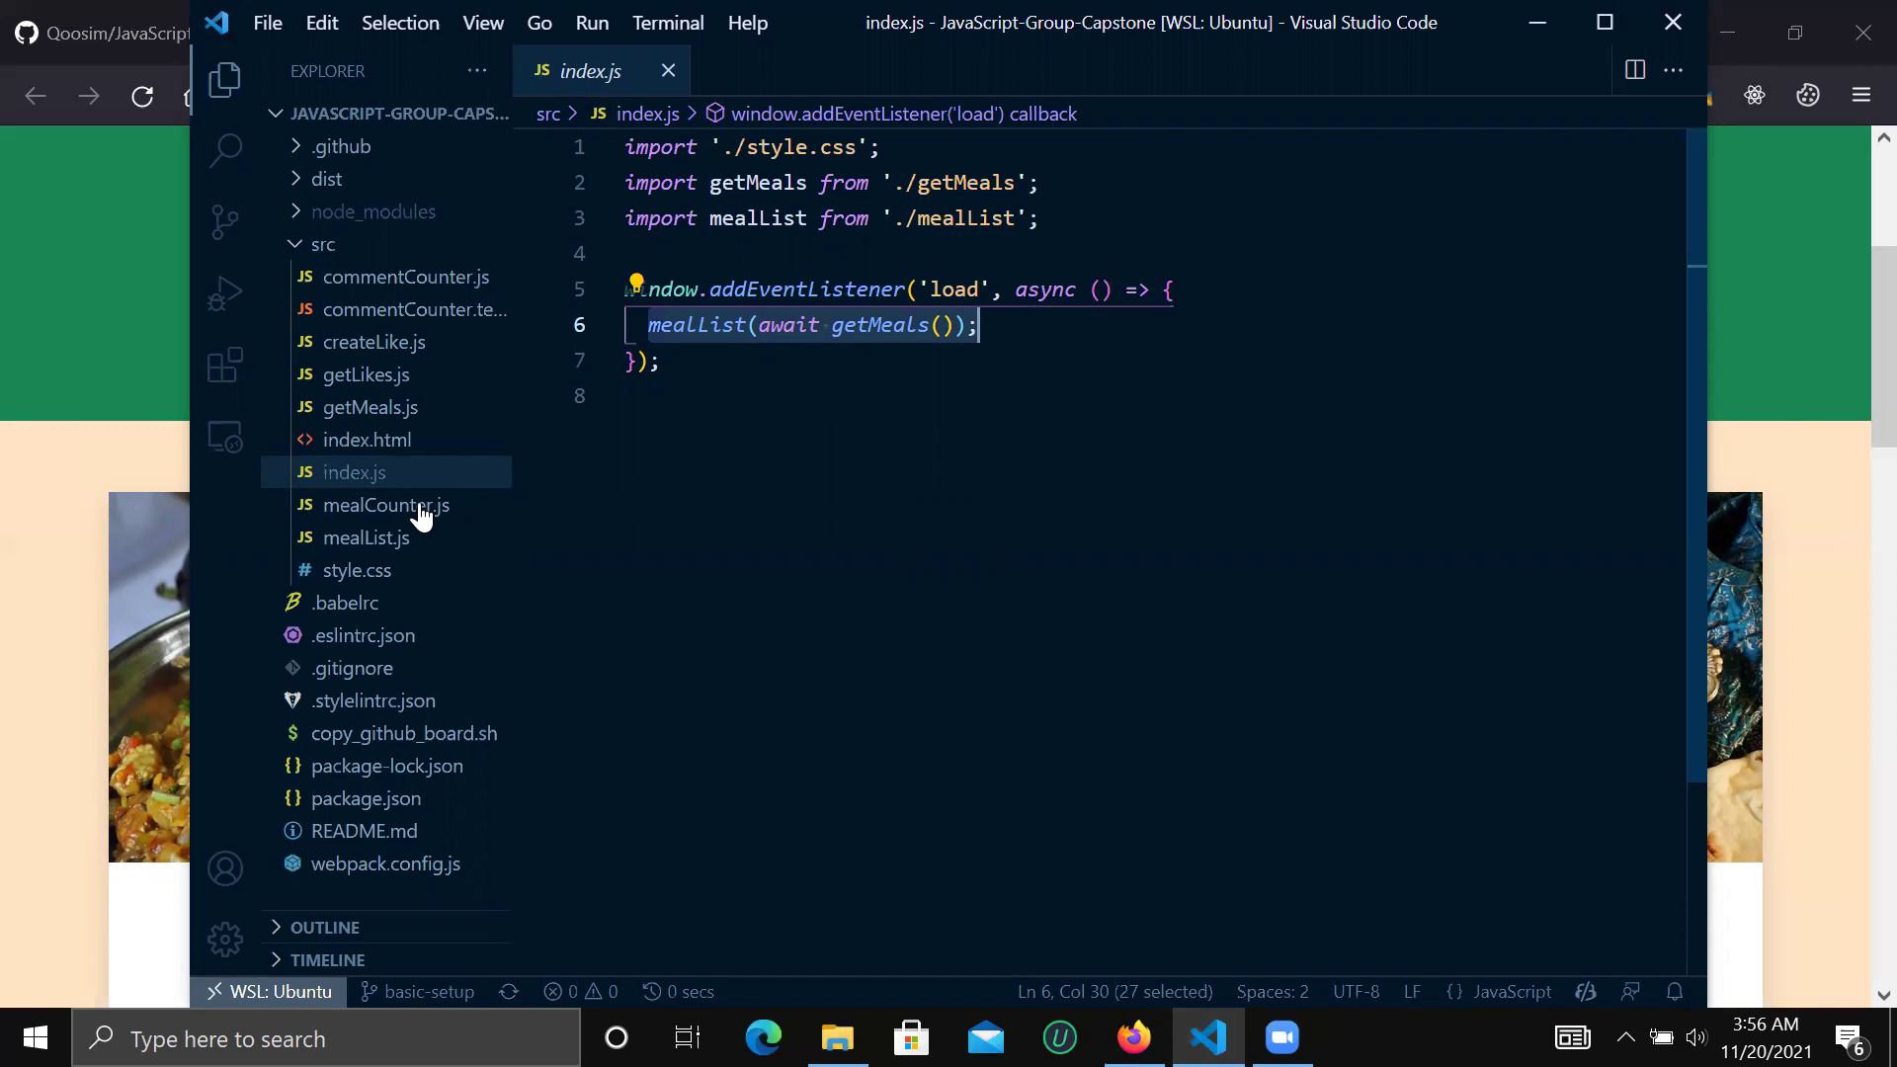
Step: Show mealCounter.js and getLikes.js, then return to the FoodMood page
left_click(366, 509)
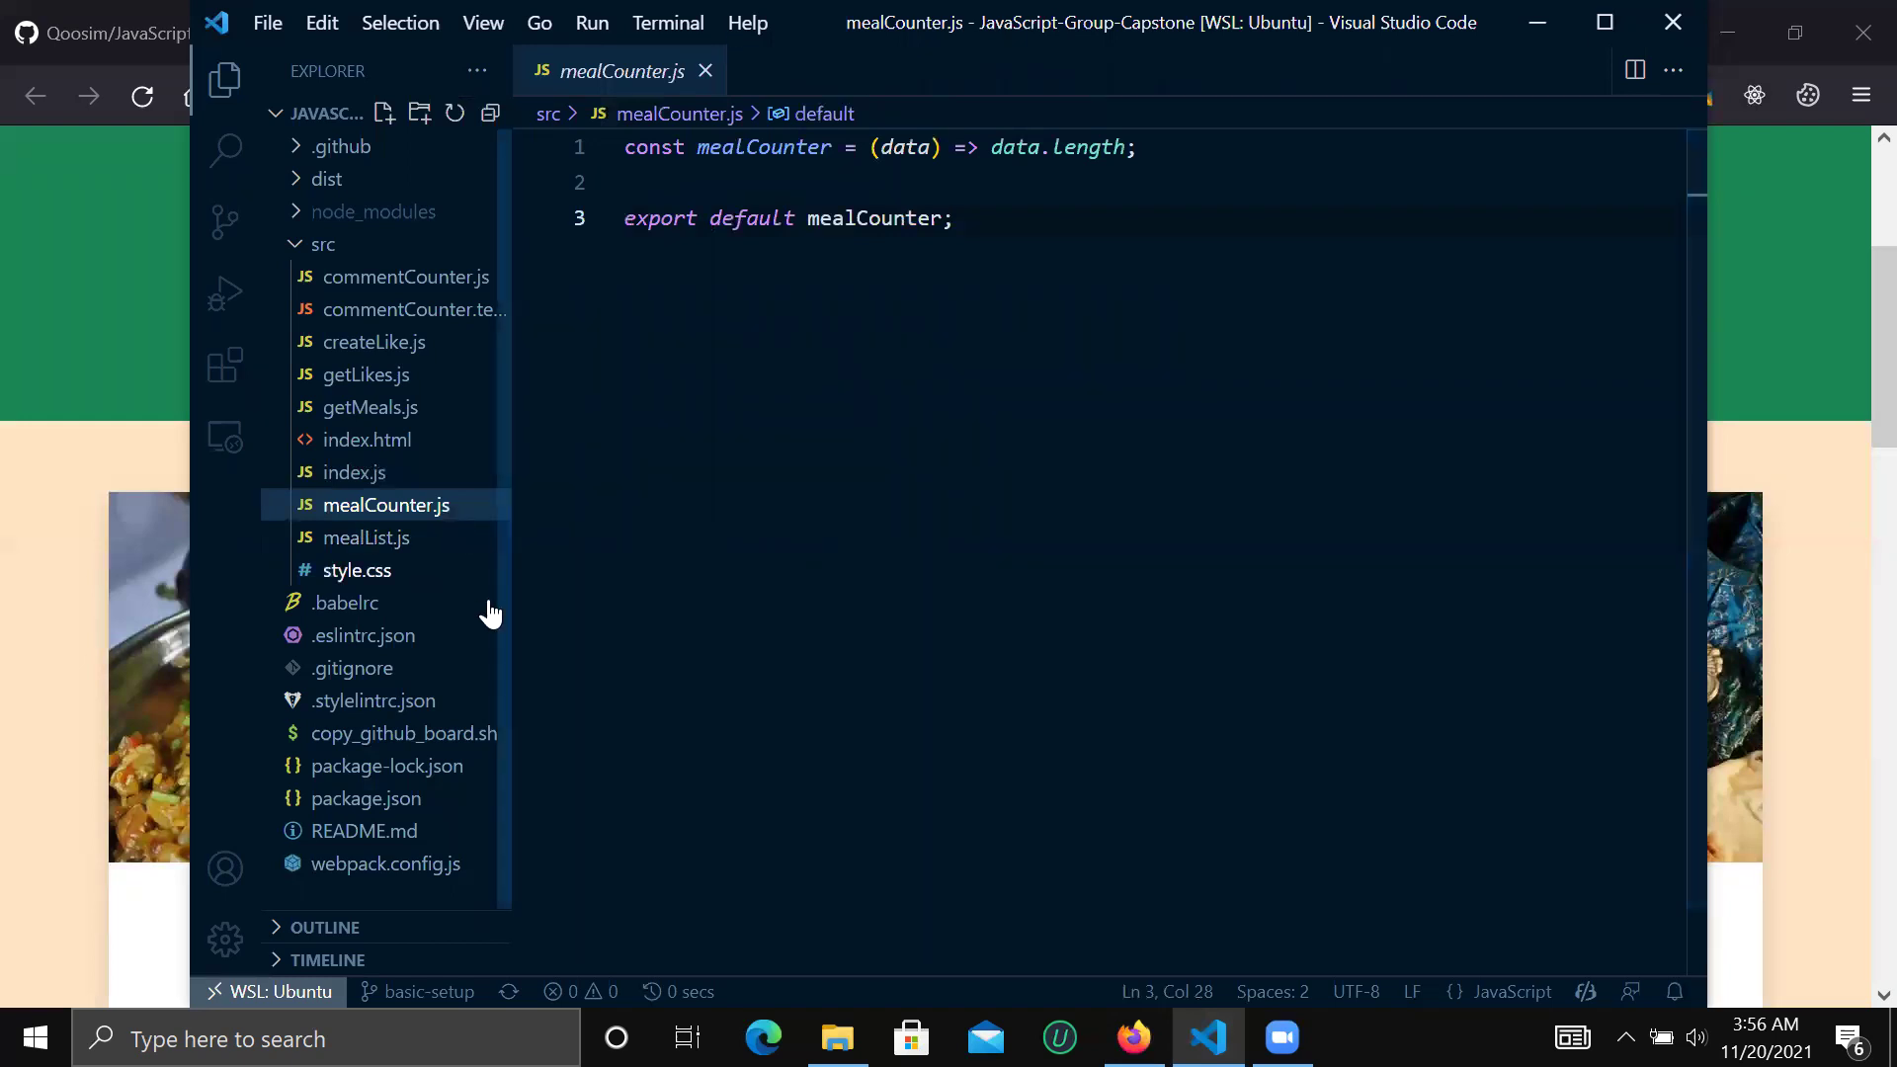
left_click(361, 388)
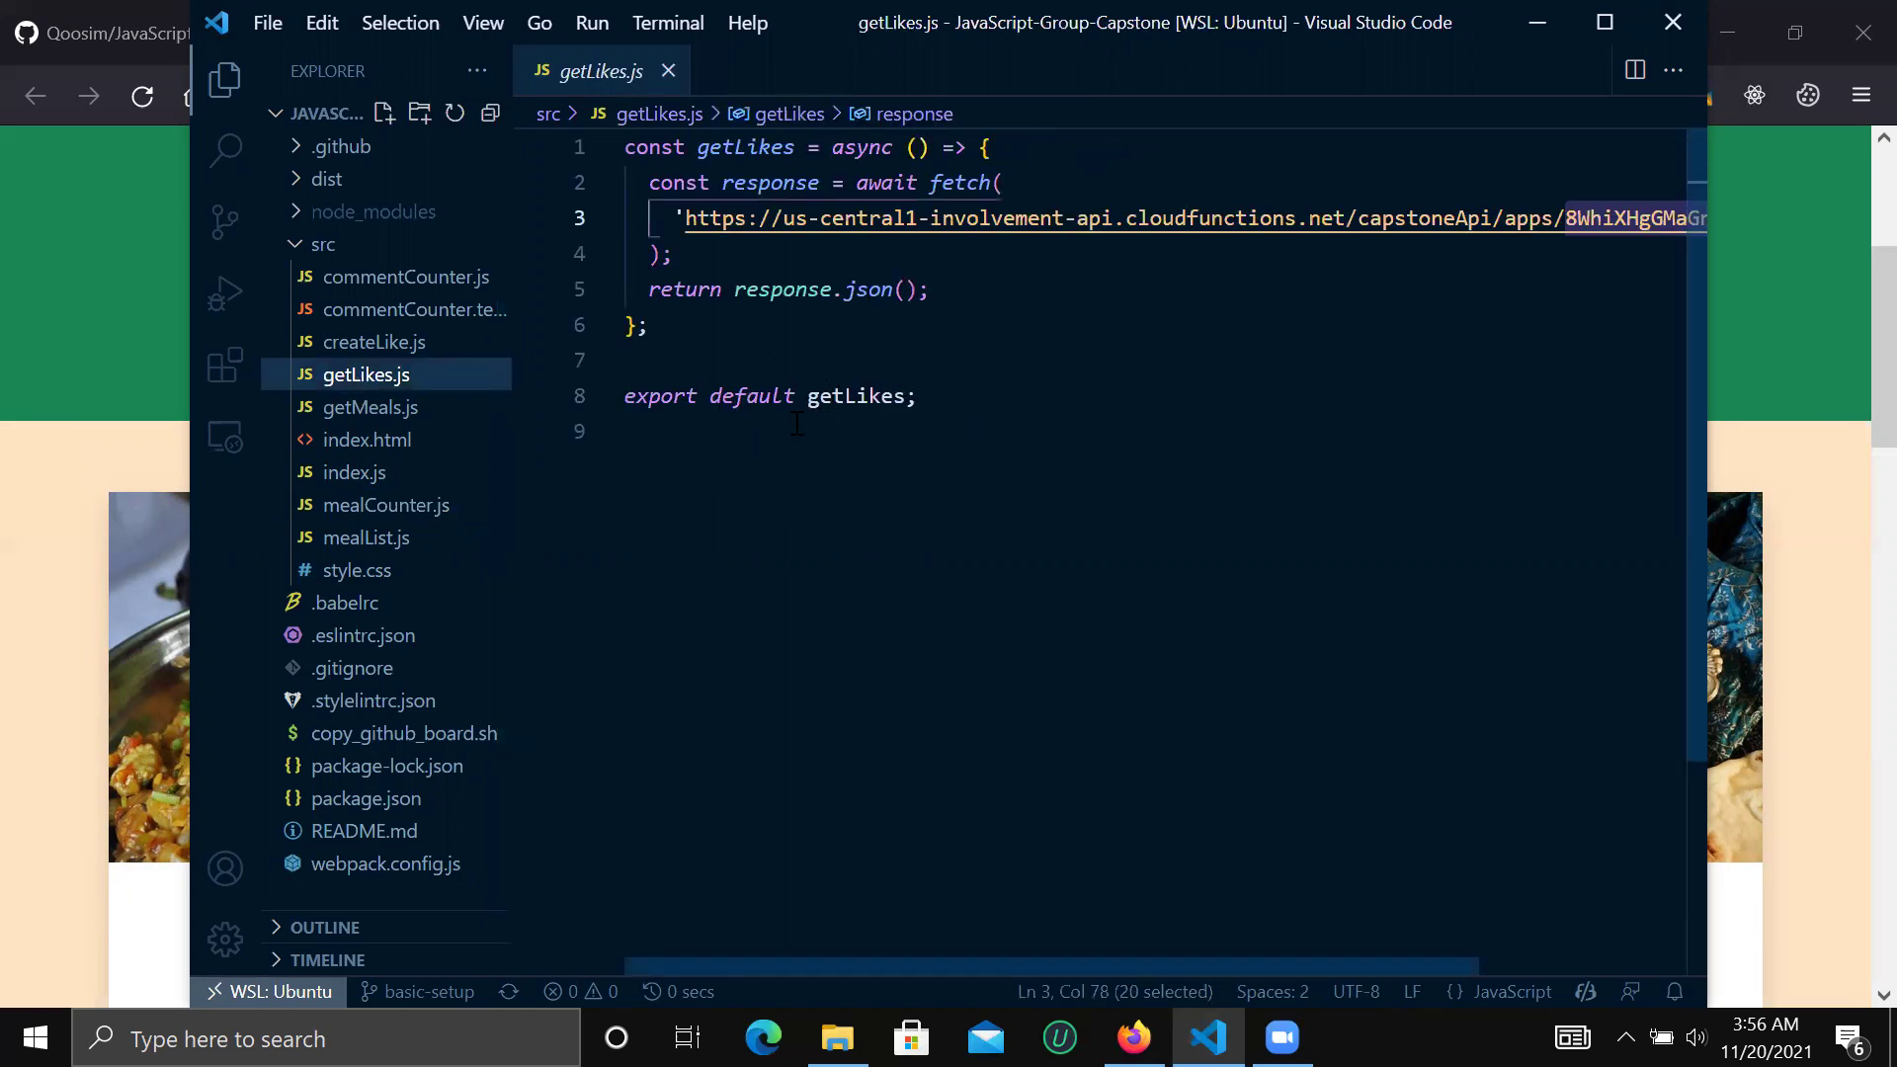
left_click(59, 516)
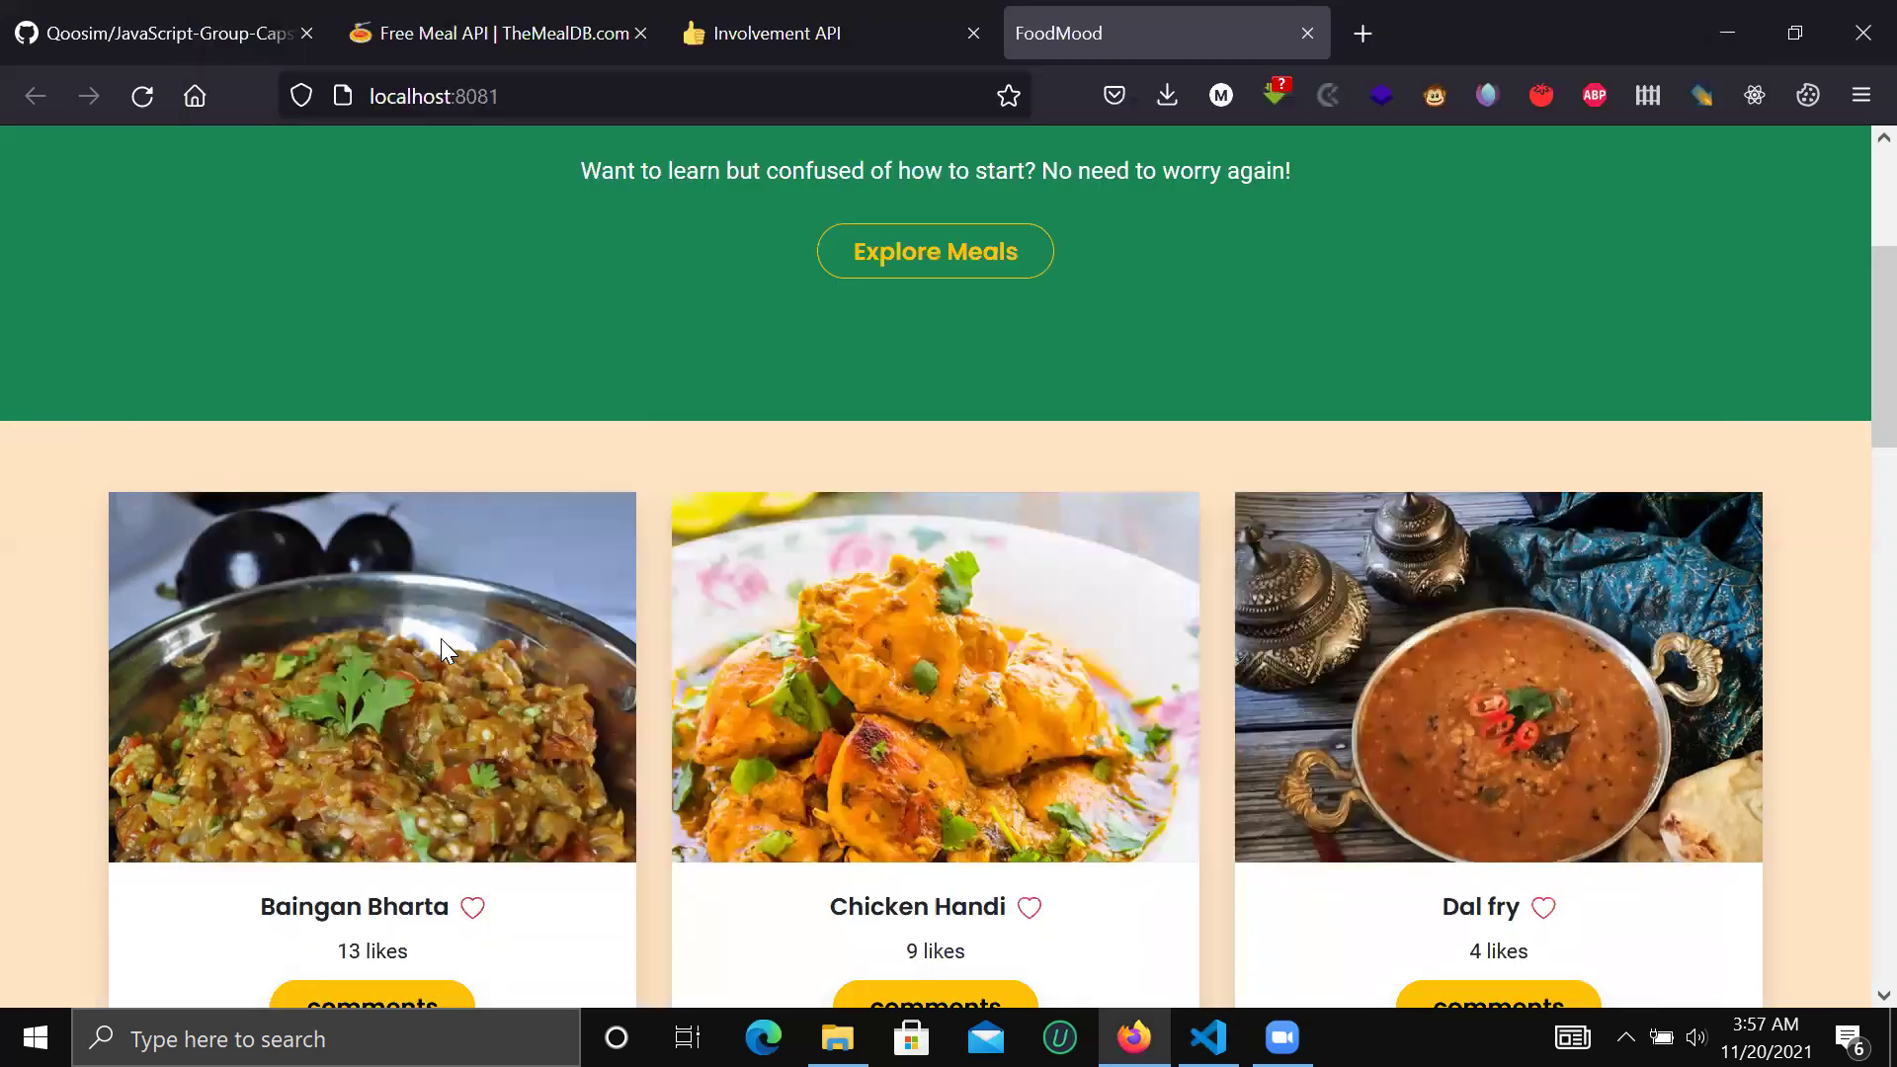
Step: Show createLike.js in VS Code, then return to the FoodMood page
scroll(440, 639, "down", 3)
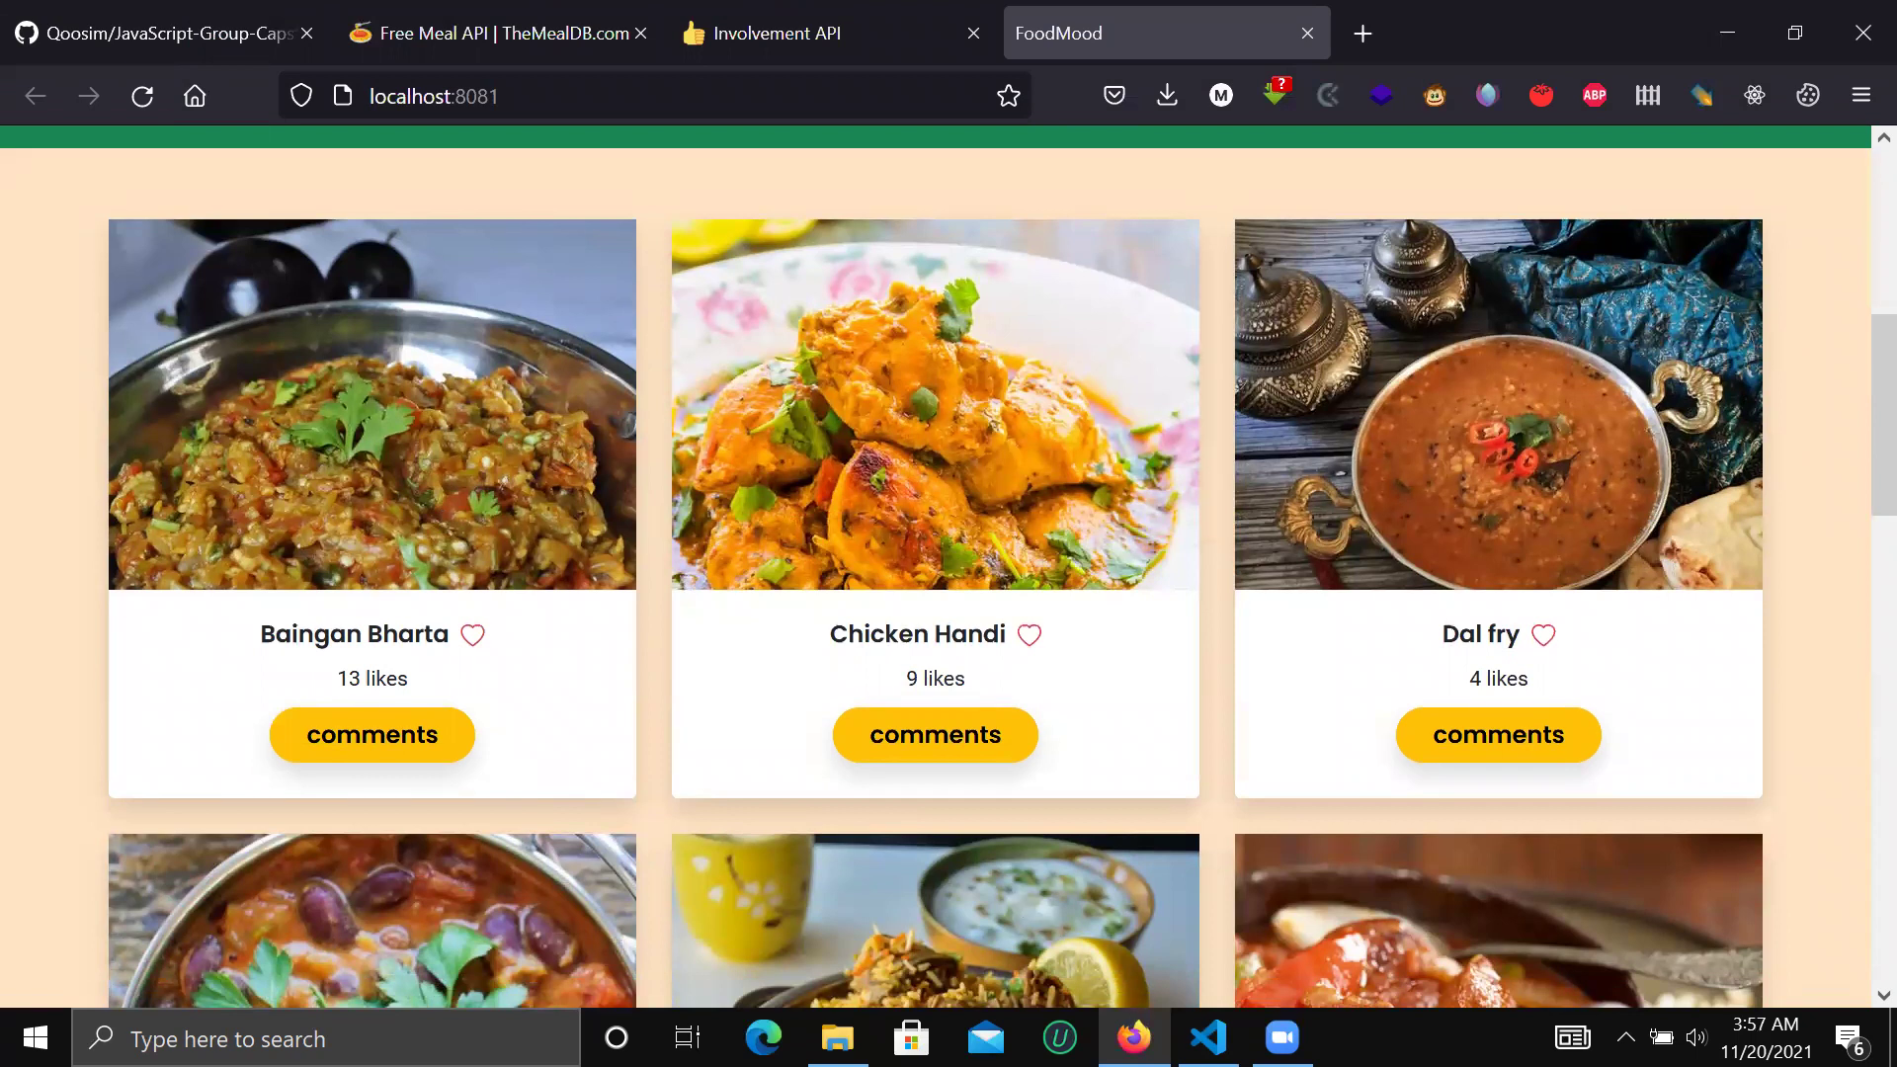
left_click(1207, 1038)
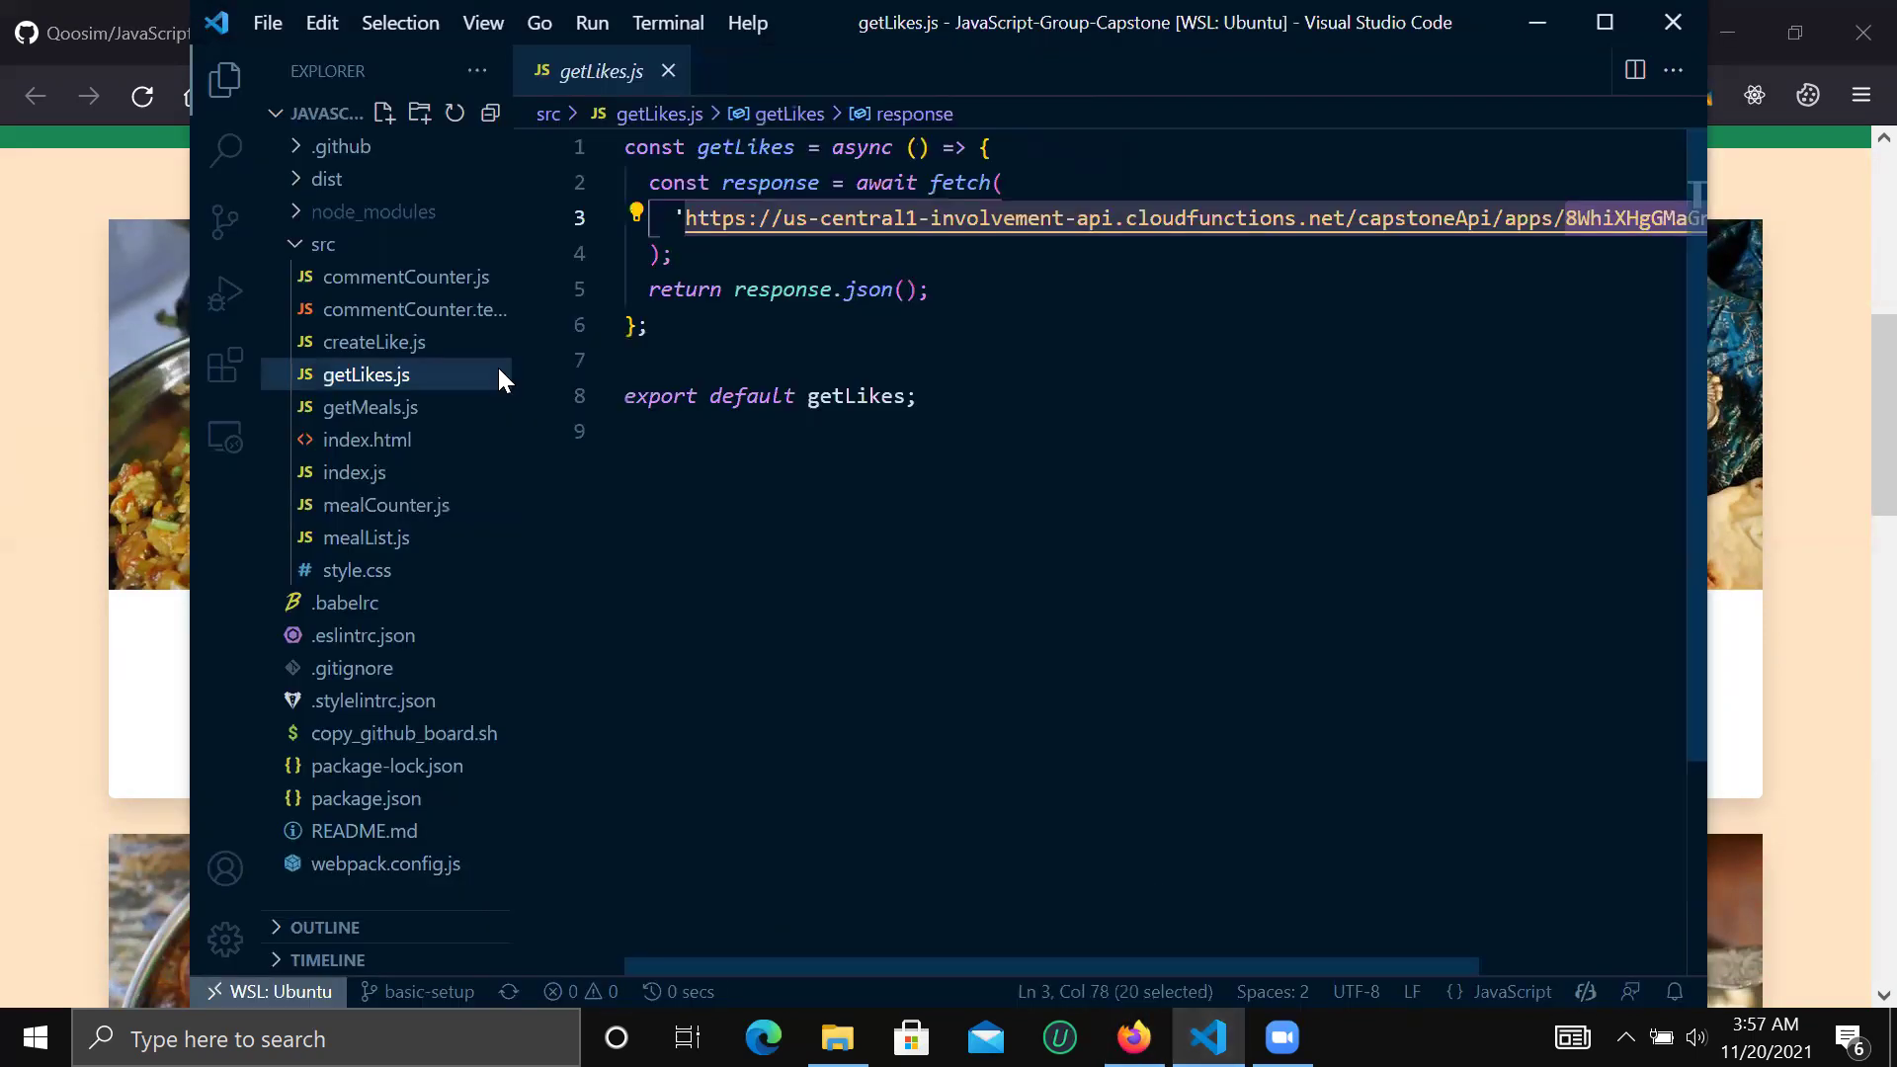
left_click(351, 342)
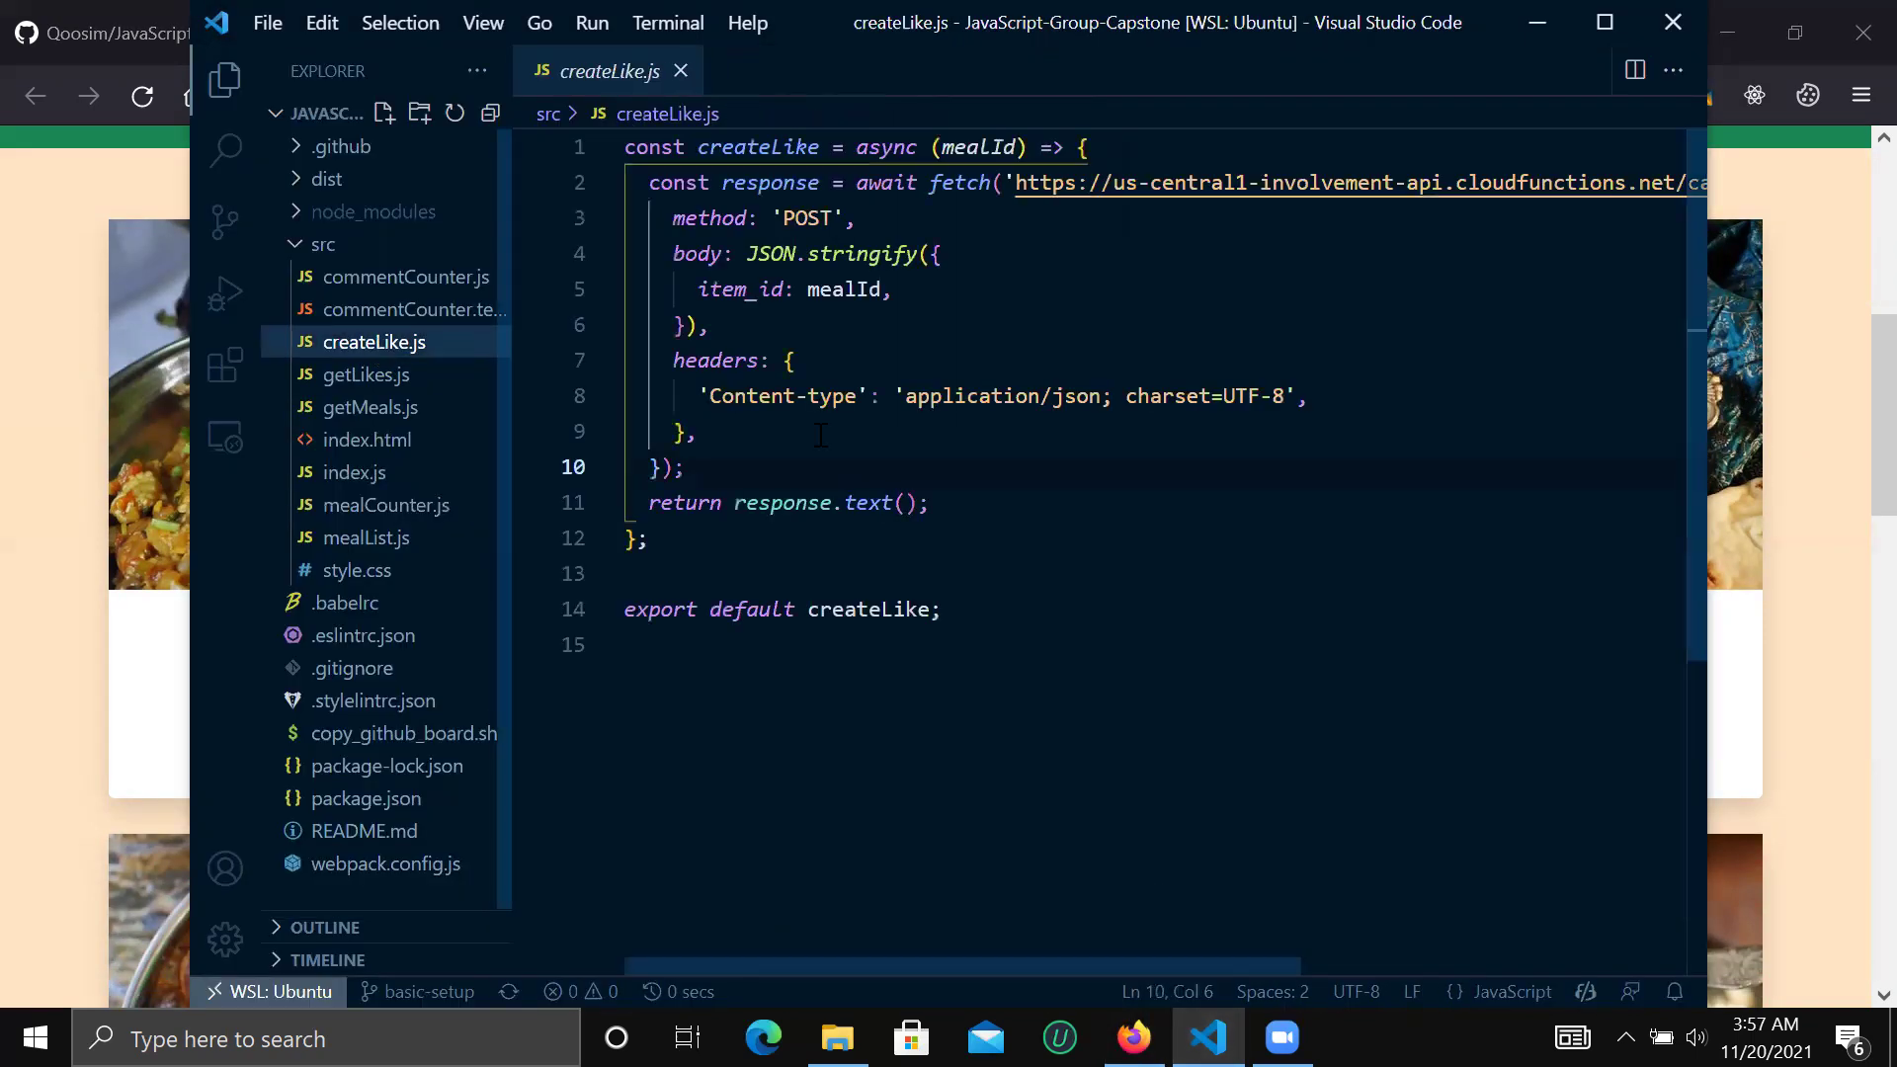
left_click(38, 520)
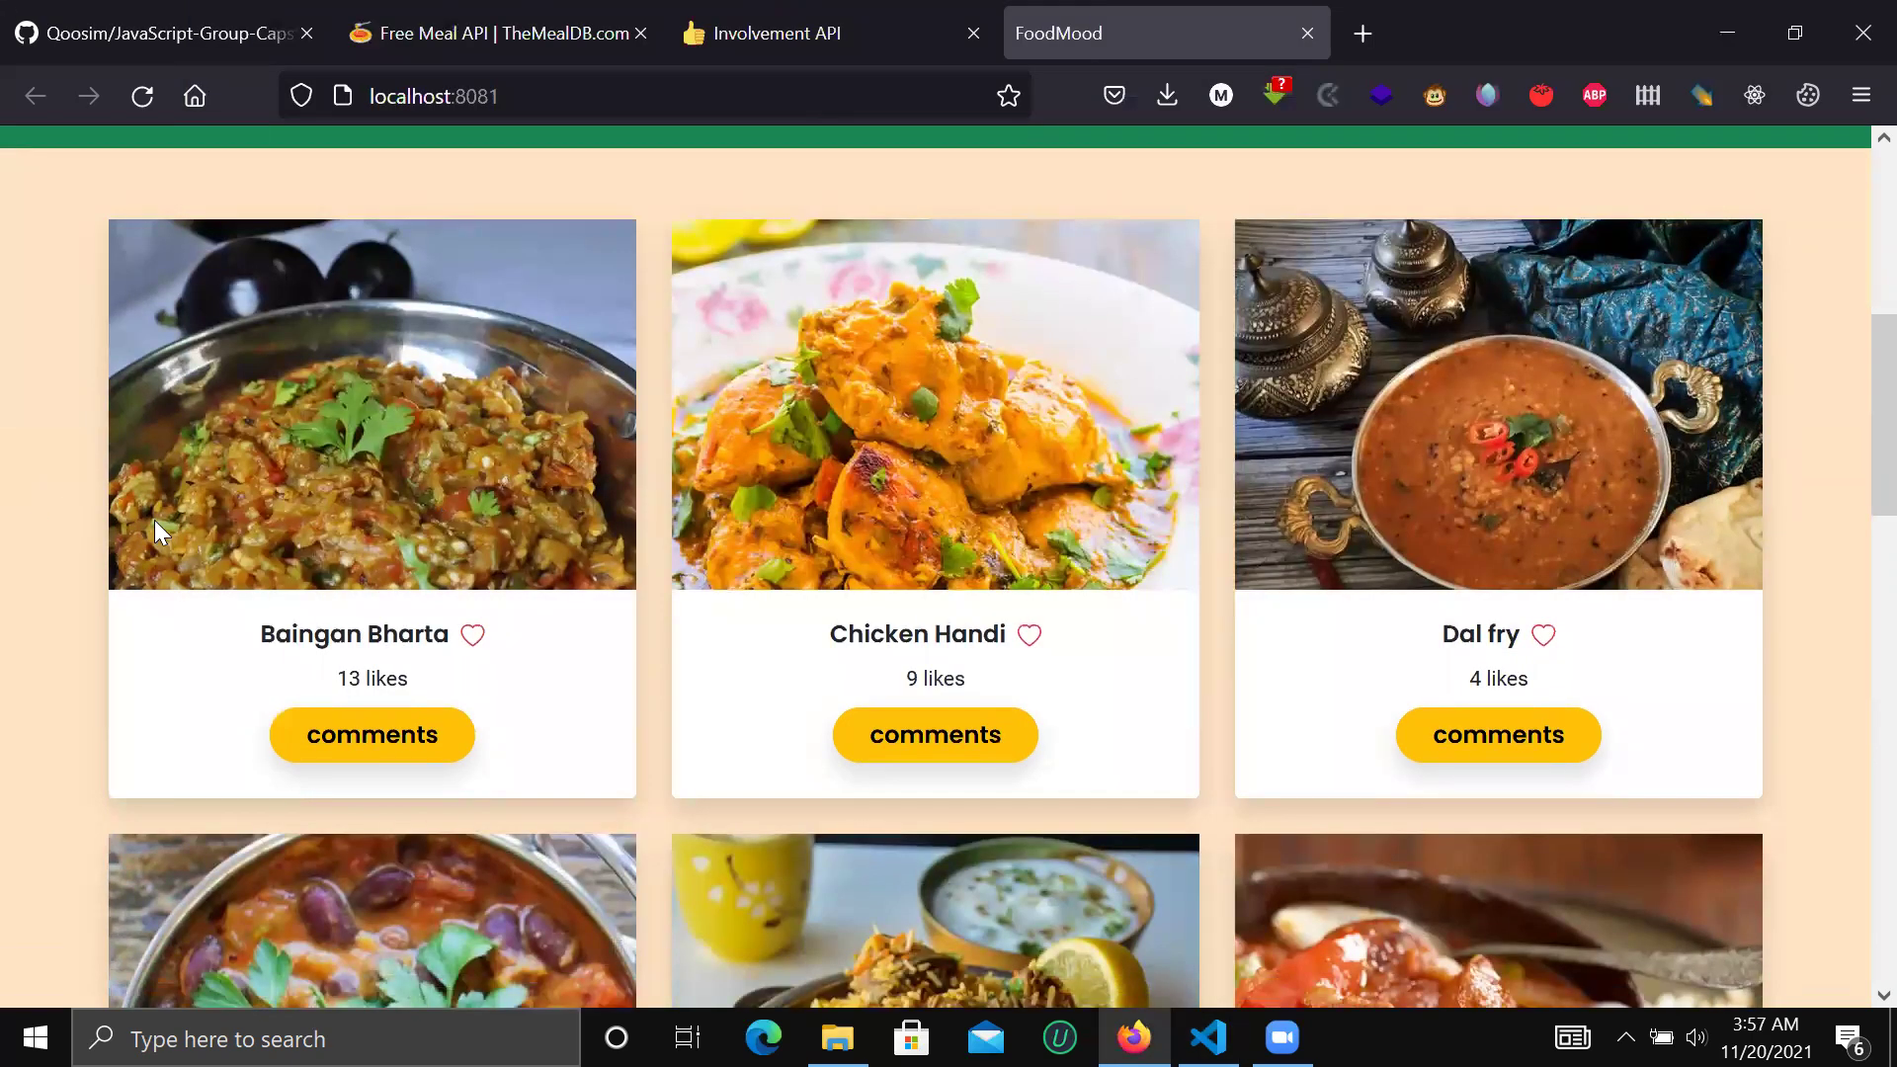
Step: Like Chicken Handi up to 10 likes, show commentCounter.js, and return to FoodMood
left_click(1028, 637)
left_click(1207, 1036)
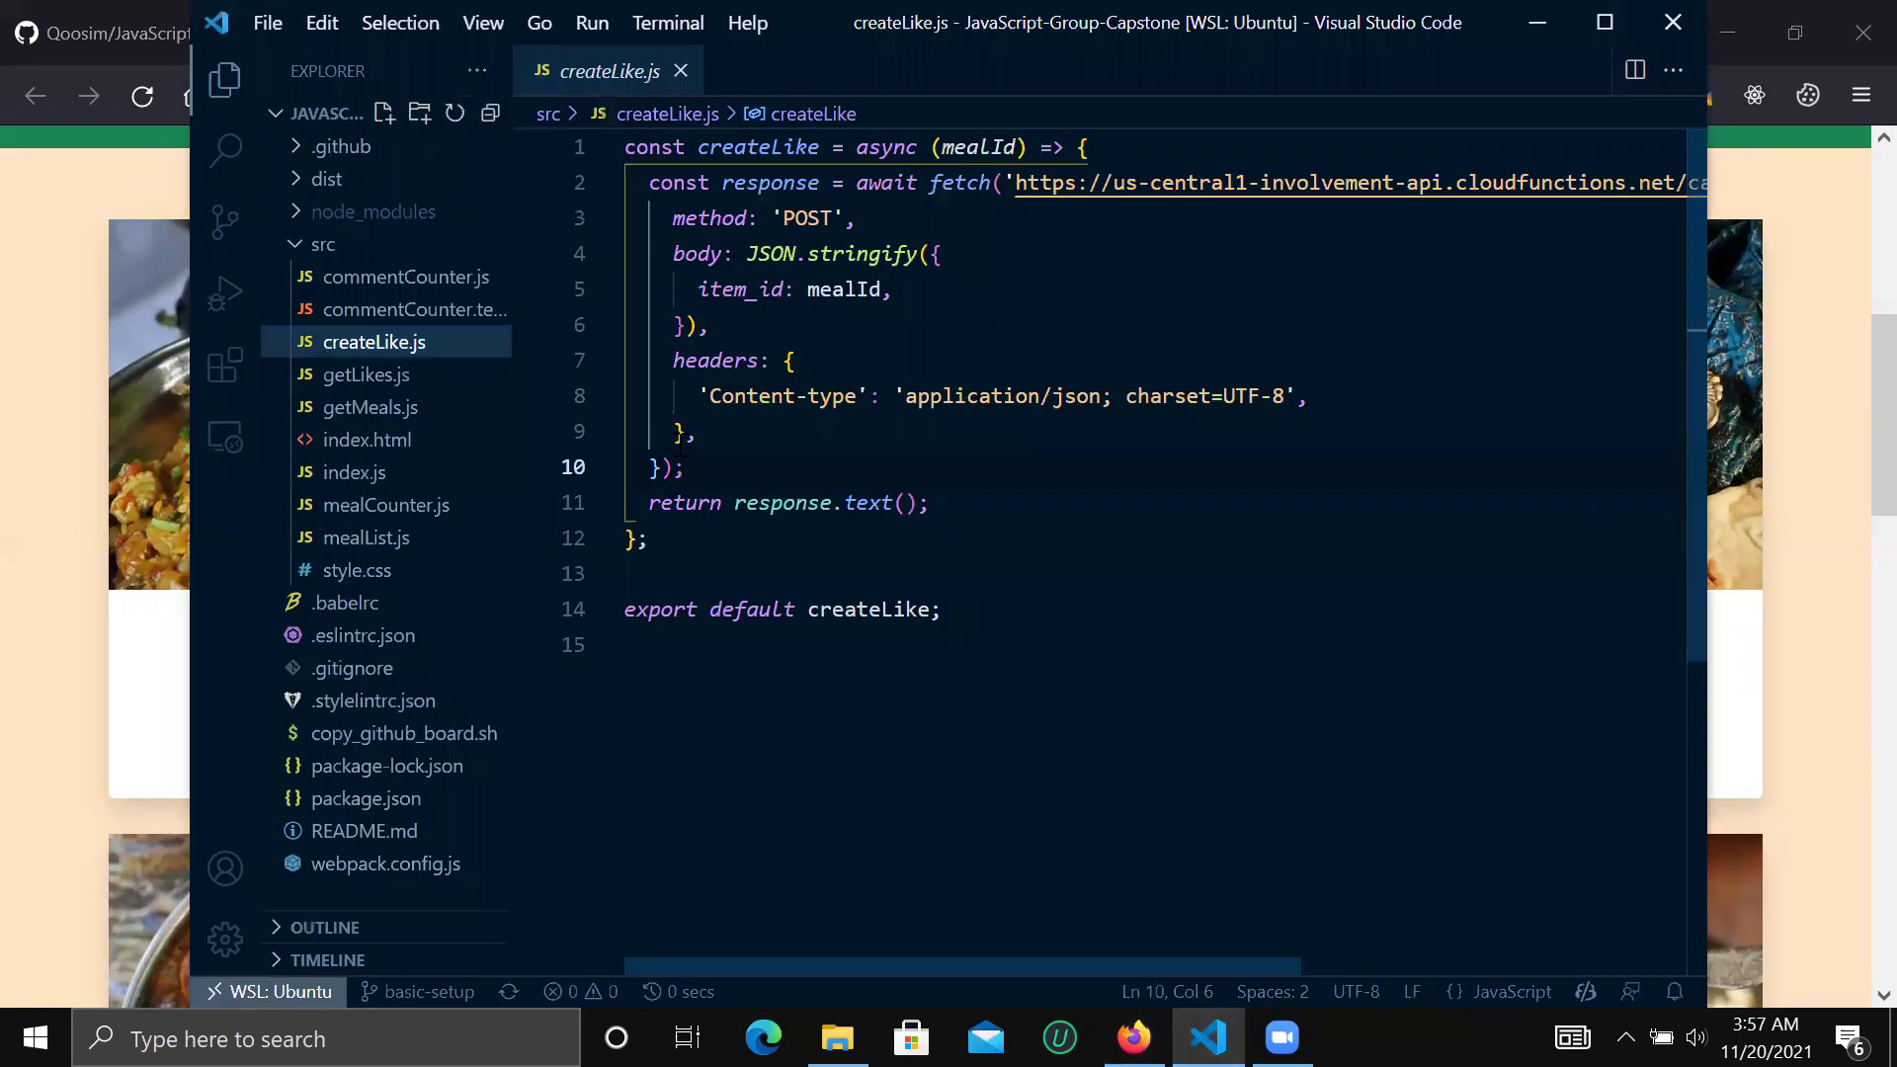
left_click(376, 284)
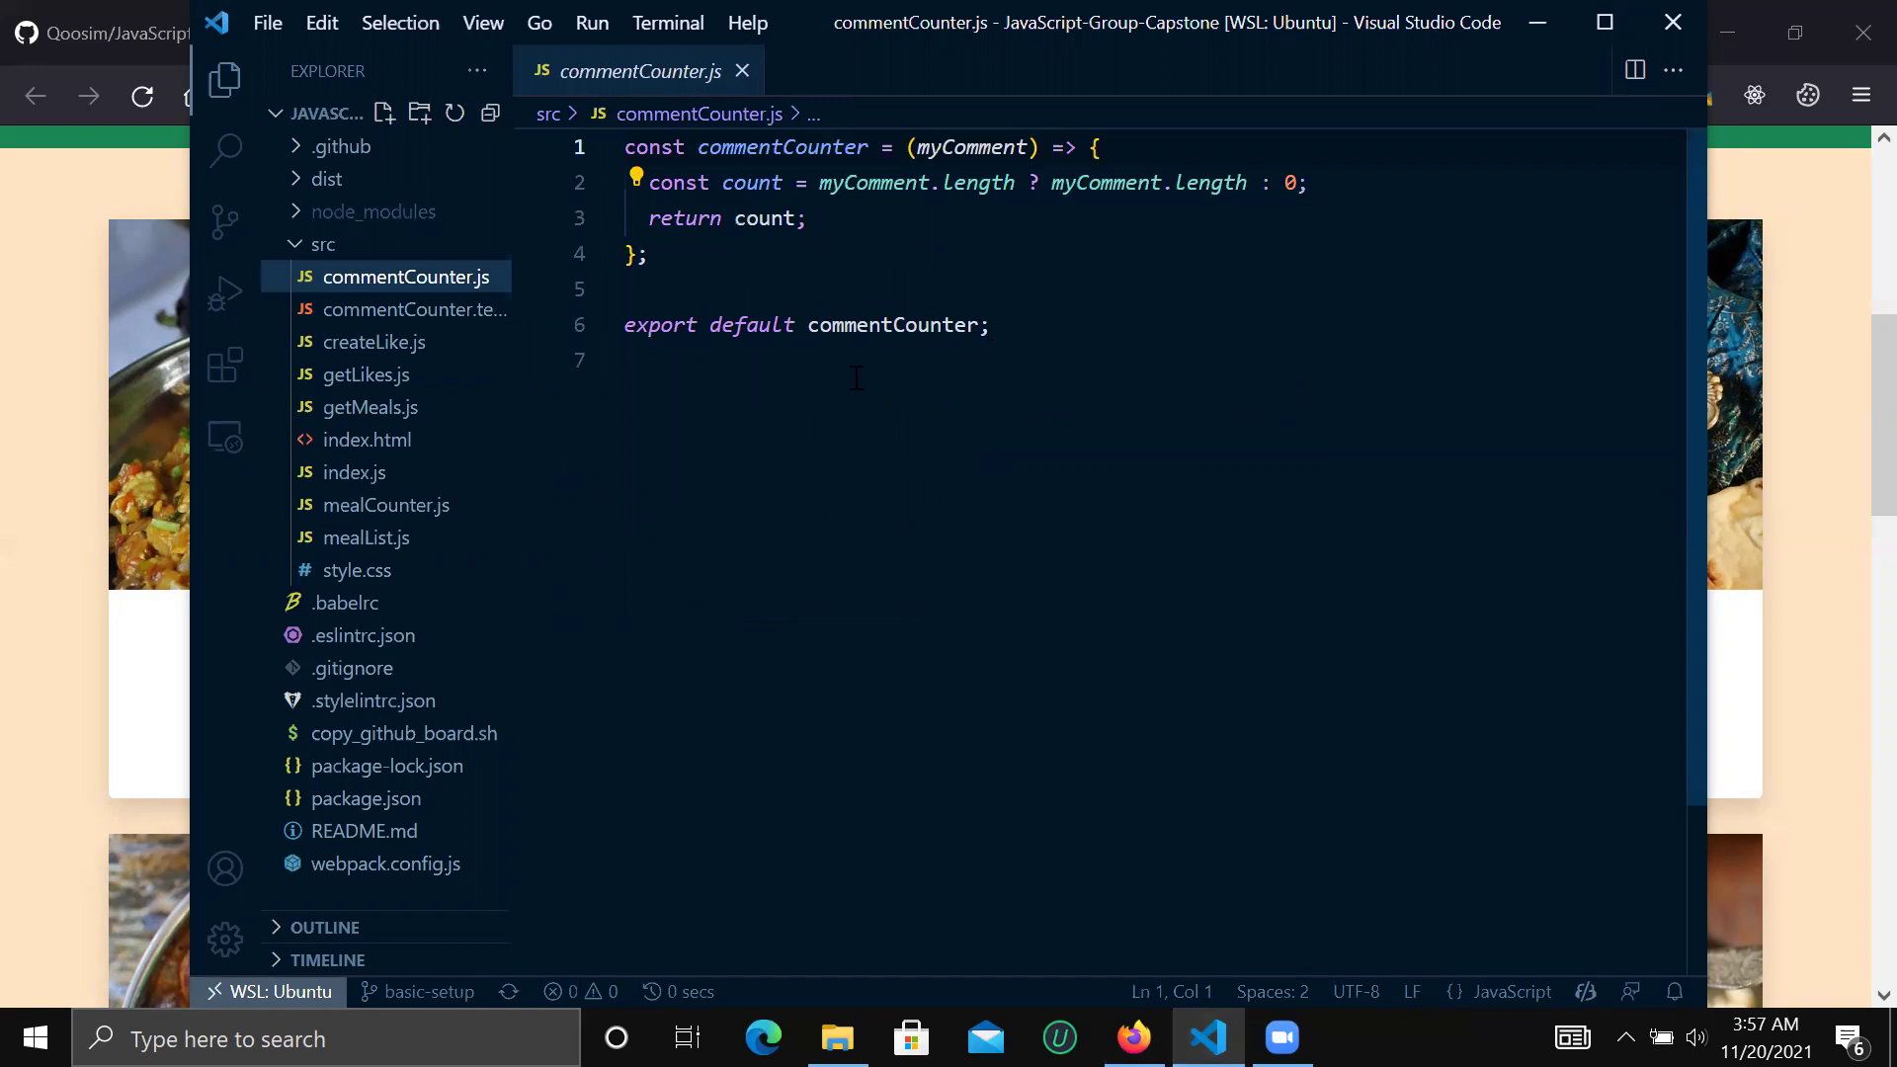
left_click(51, 488)
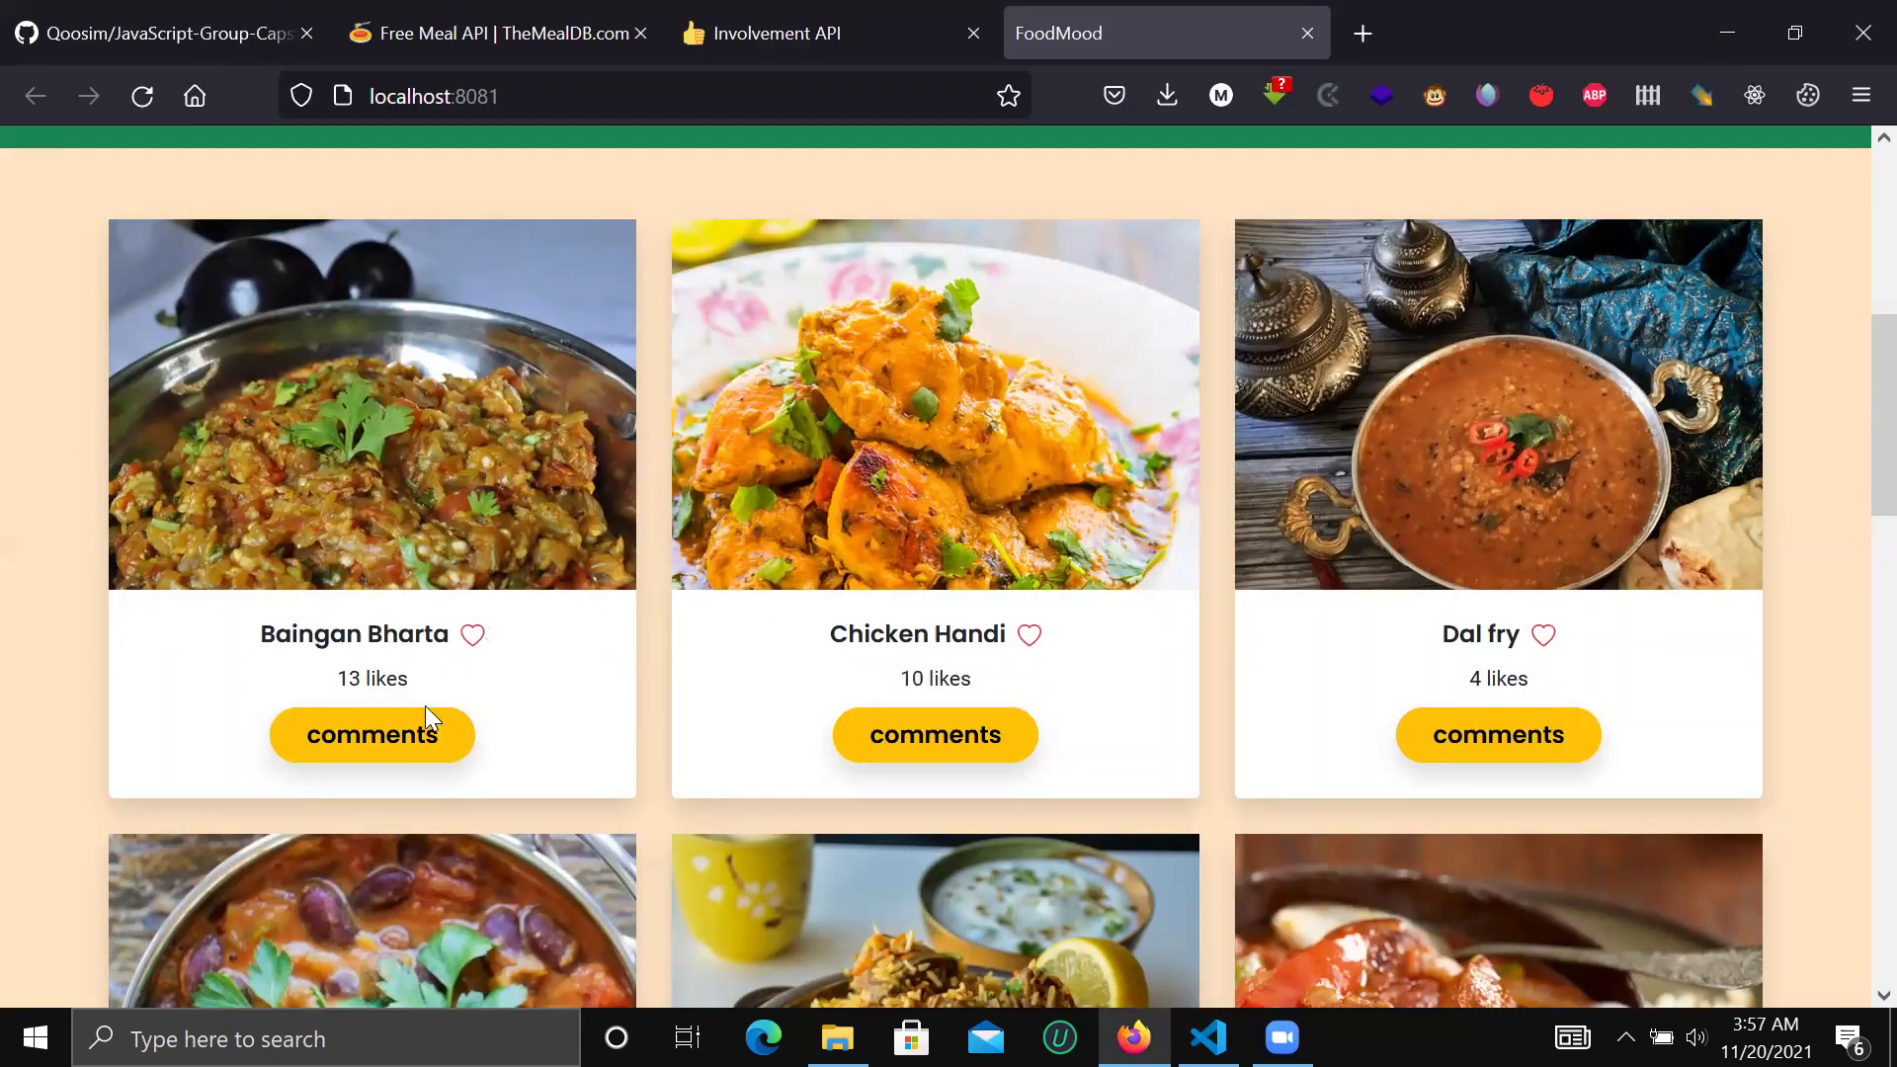
left_click(404, 737)
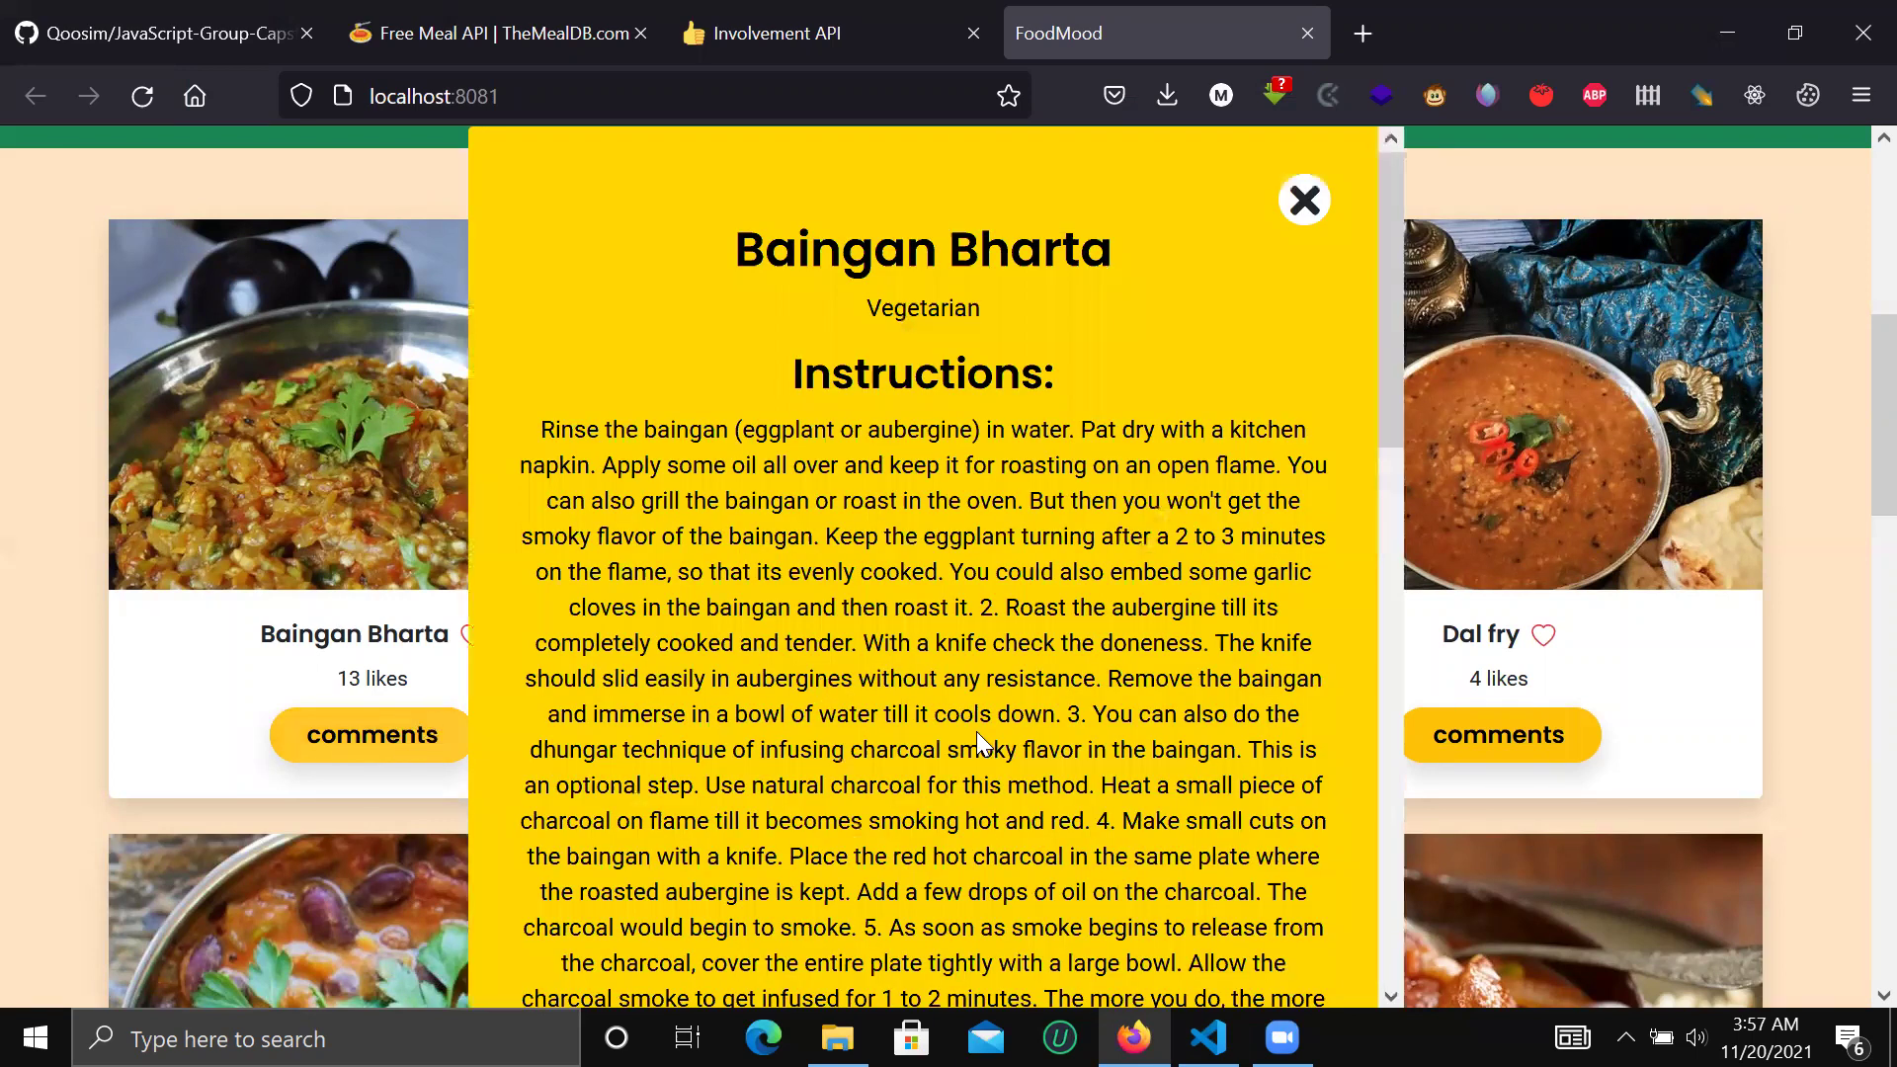
scroll(976, 732, "down", 6)
scroll(978, 733, "down", 7)
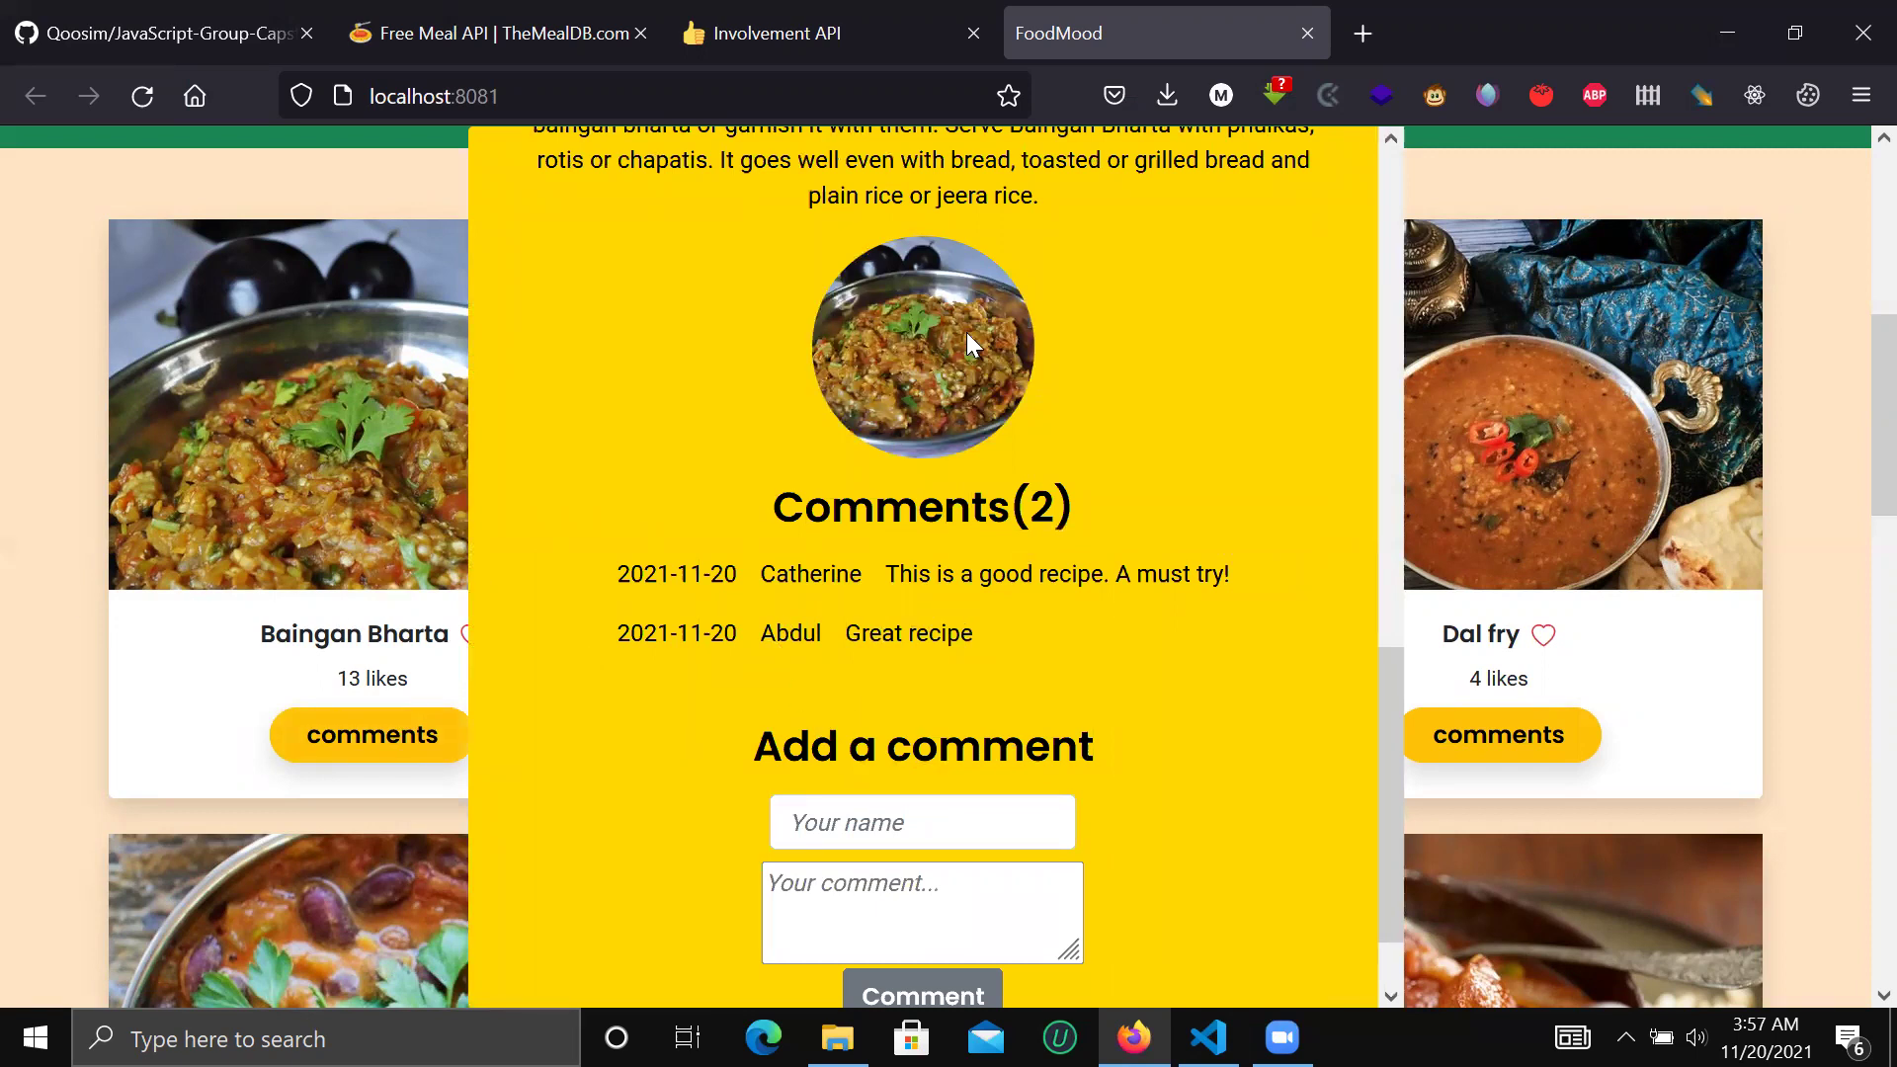
scroll(967, 333, "up", 10)
scroll(1284, 356, "down", 3)
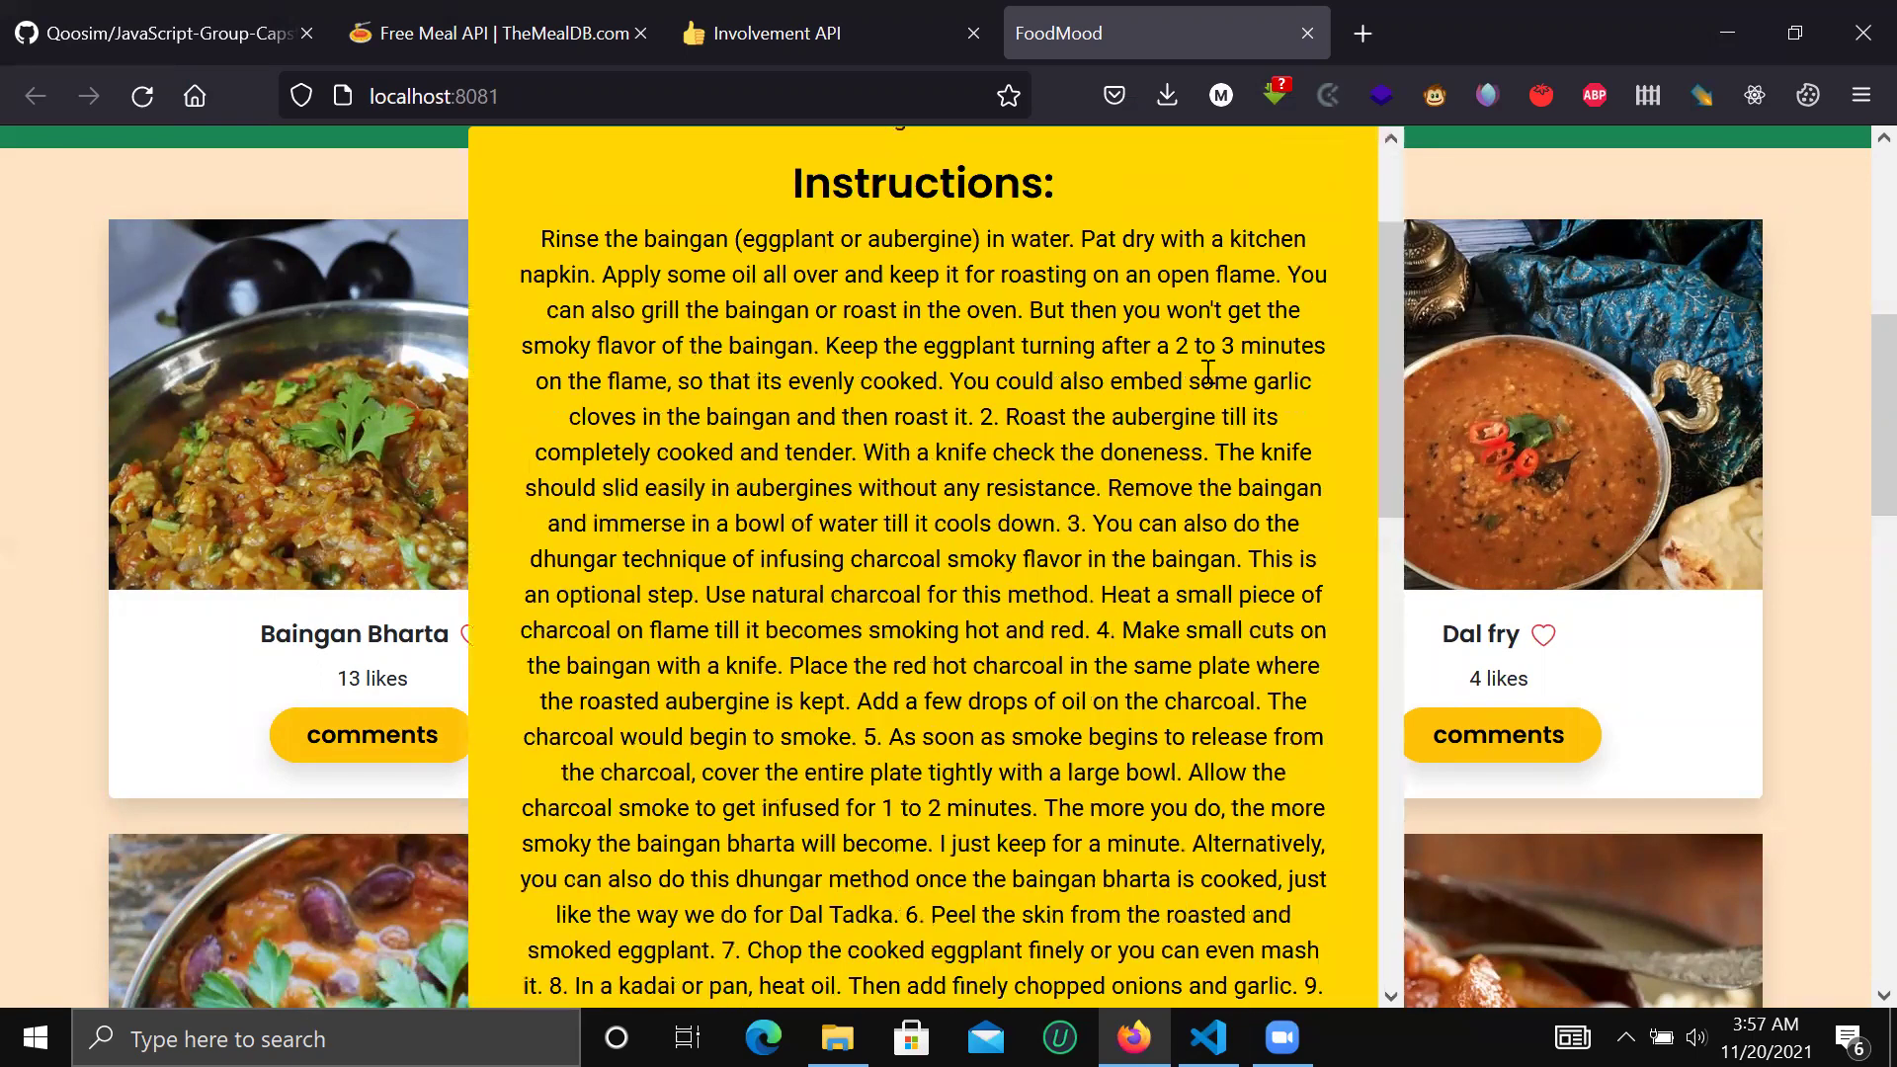
scroll(1207, 372, "up", 3)
left_click(1305, 199)
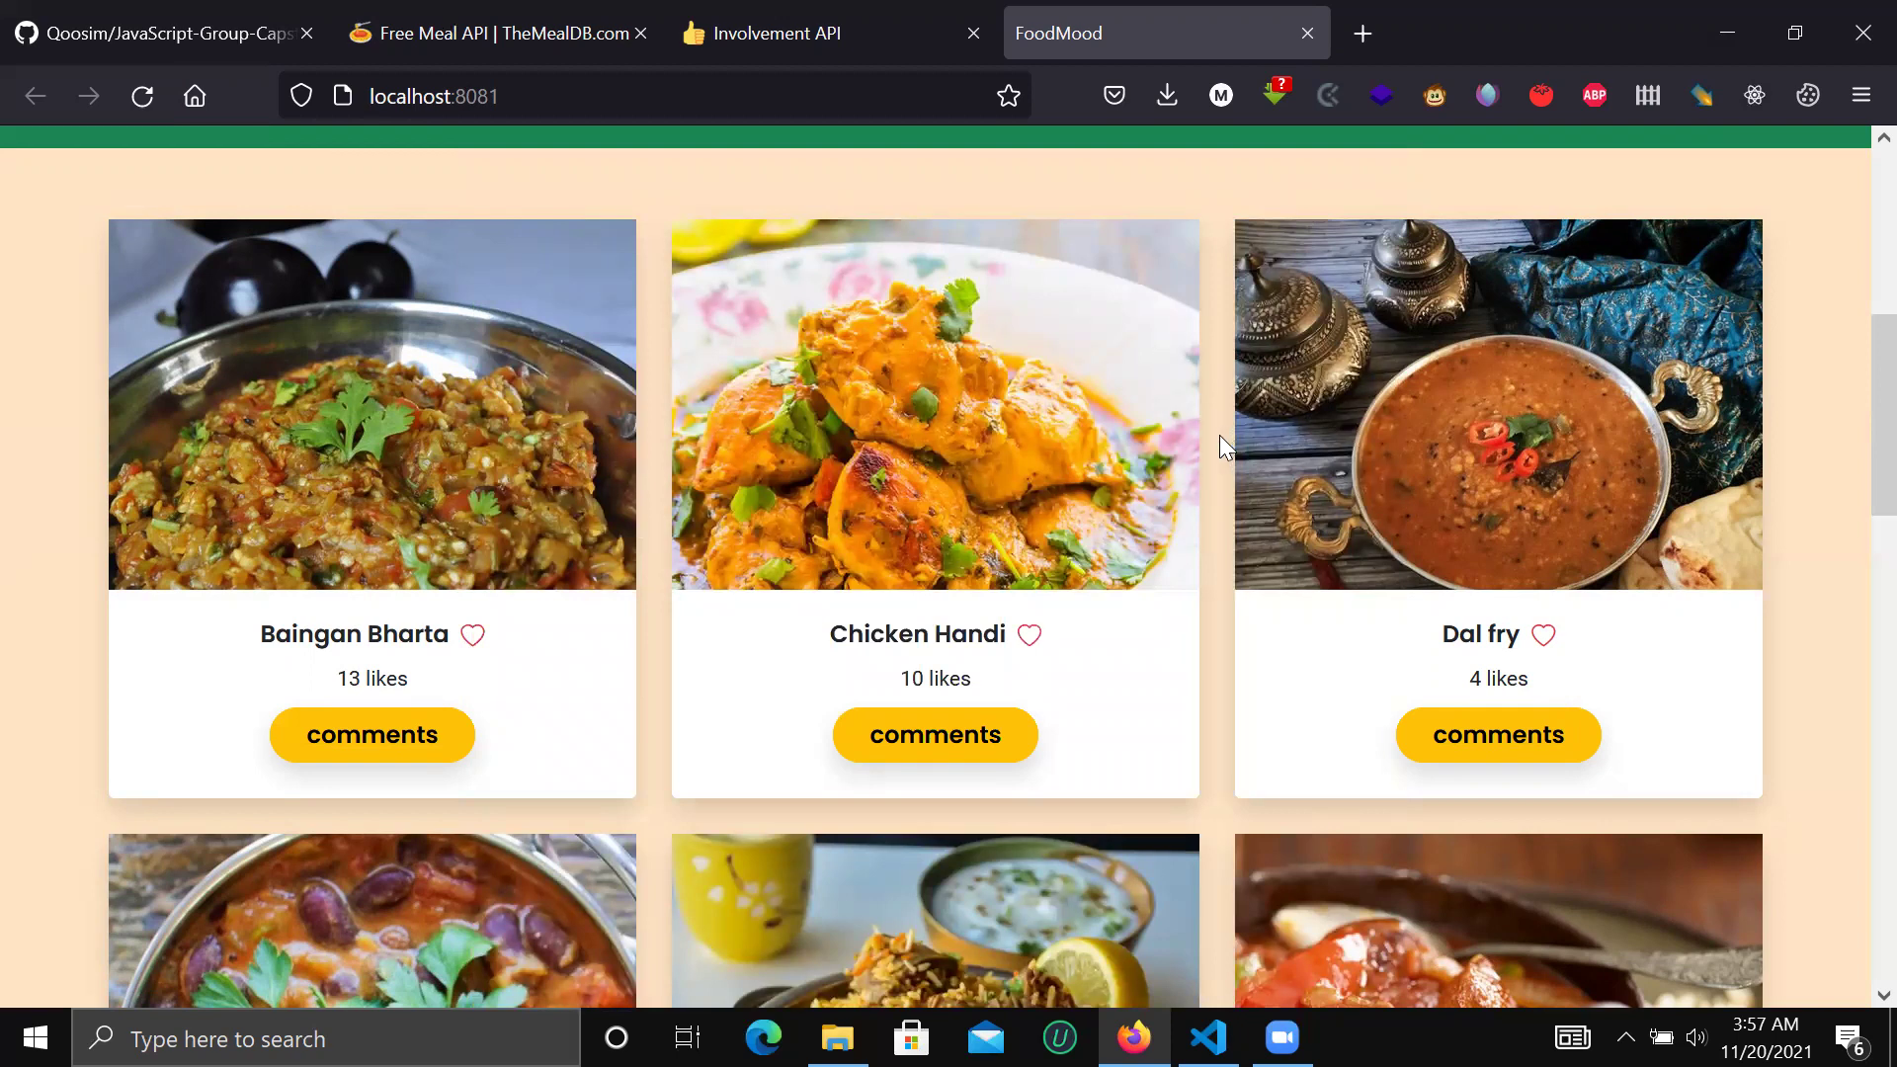
scroll(1219, 435, "up", 5)
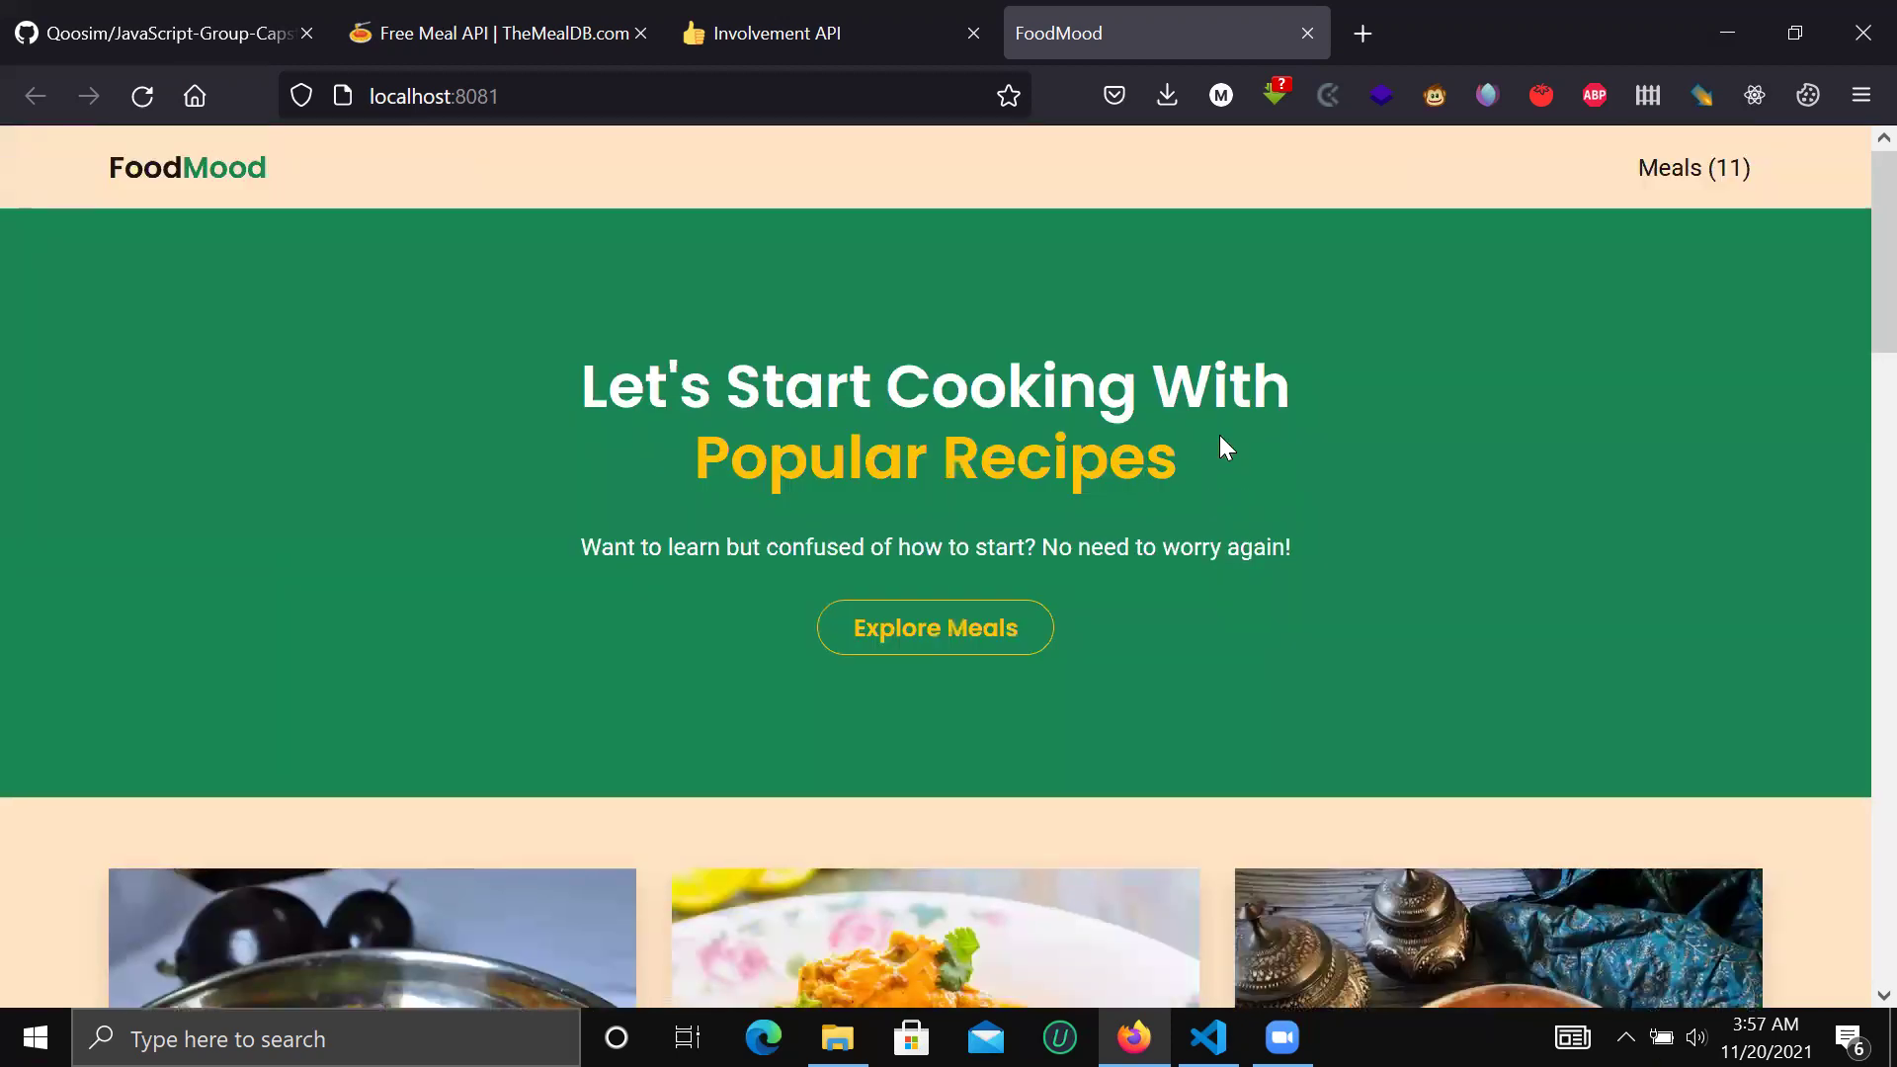